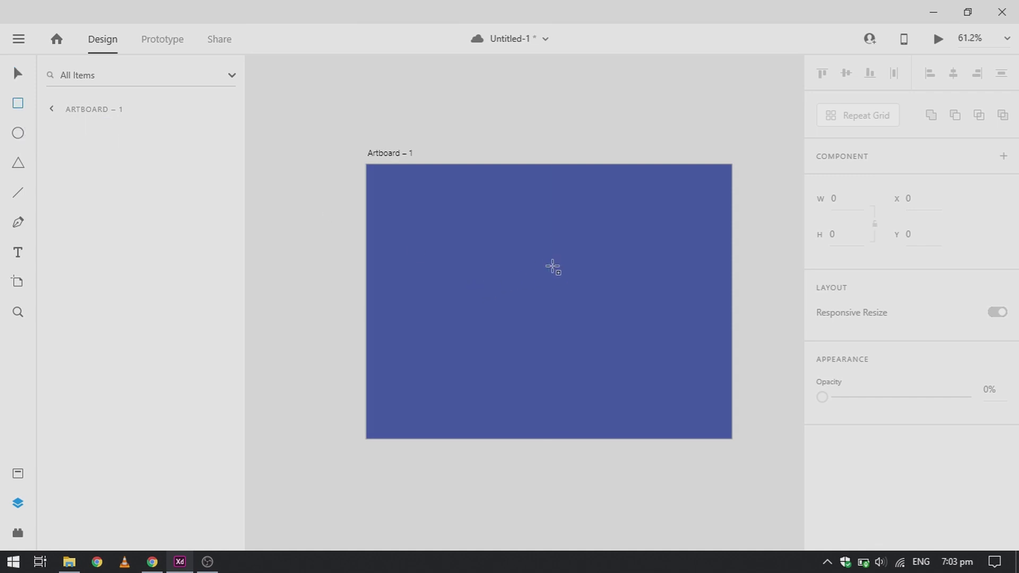
Draw a square in the upper middle of the artboard and set its width and height to 72
left_click_drag(520, 234, 584, 297)
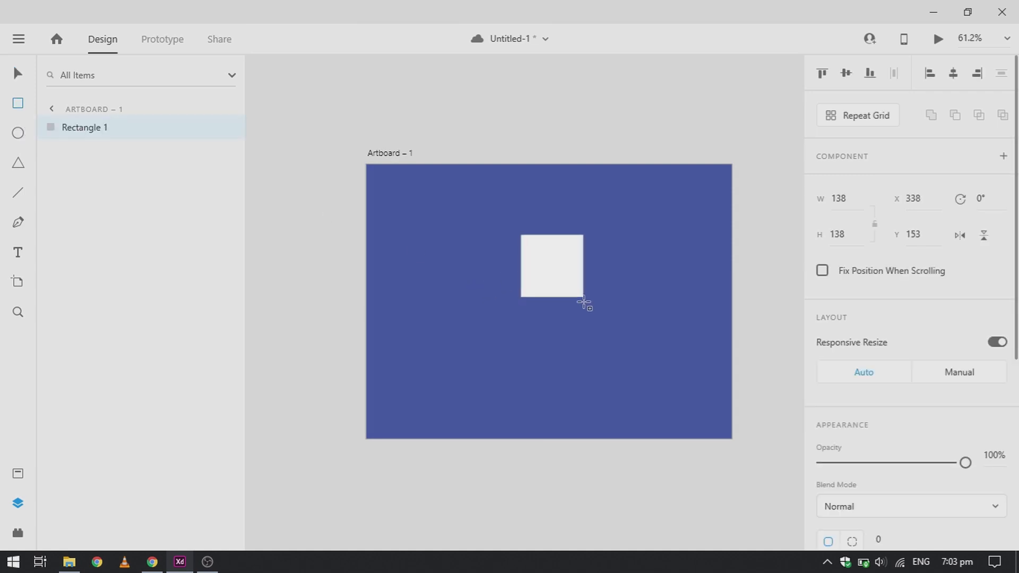
left_click(859, 205)
type("72")
key("Tab")
type("72")
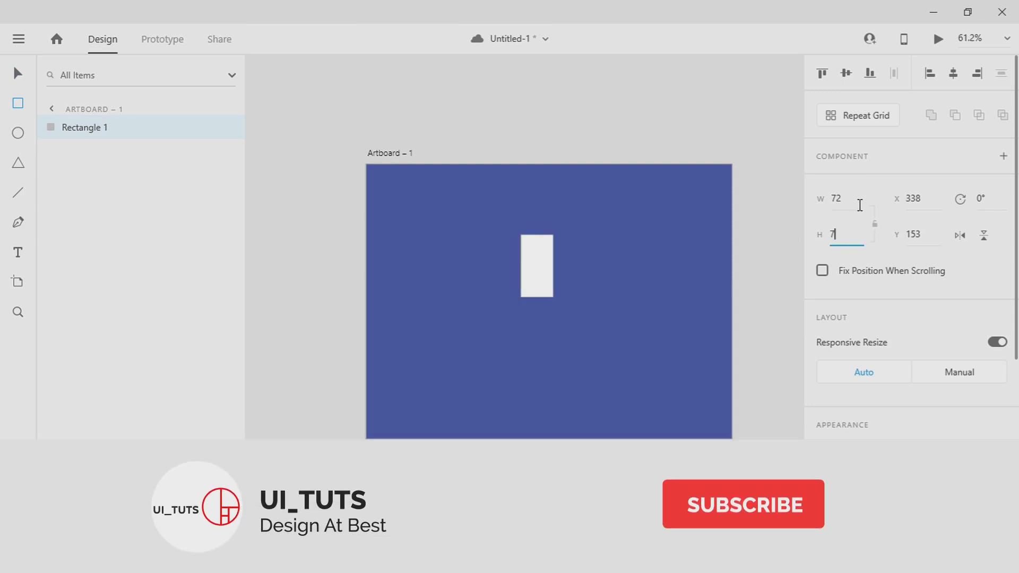
key("Return")
Give the square a border in the saved green colour with size 4 and outer stroke alignment
scroll(905, 391, "down", 3)
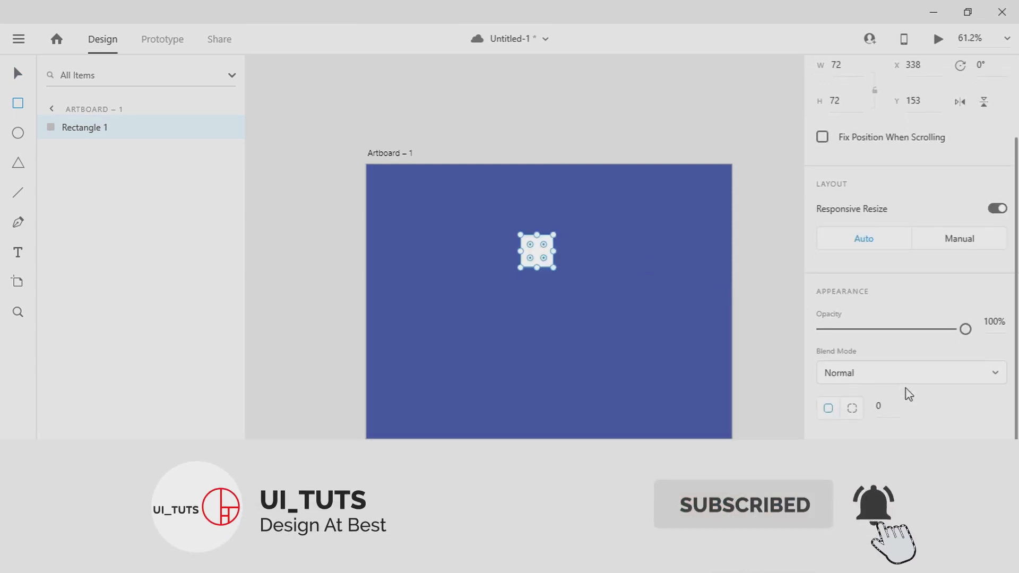
left_click(852, 485)
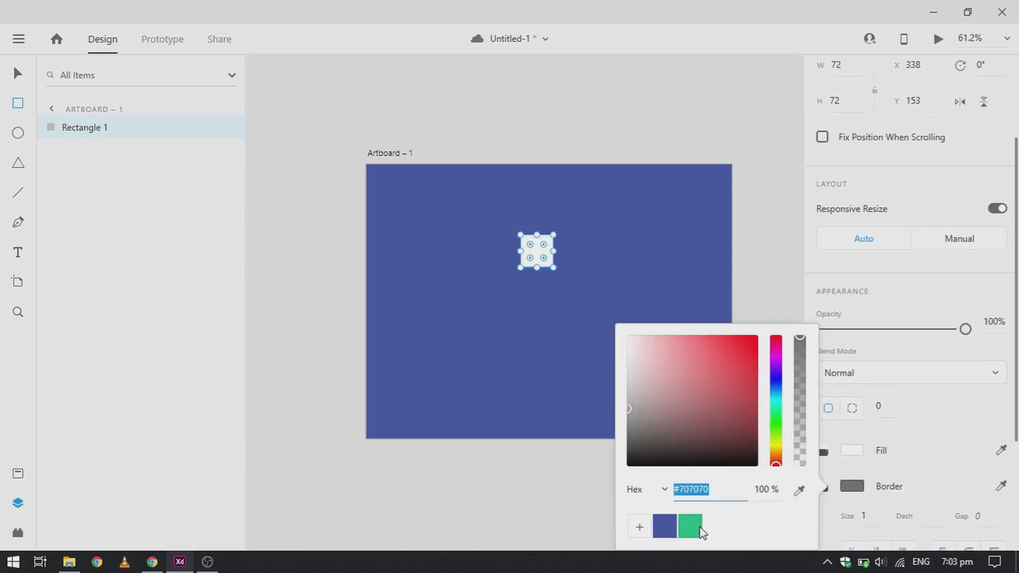
left_click(698, 527)
left_click(872, 527)
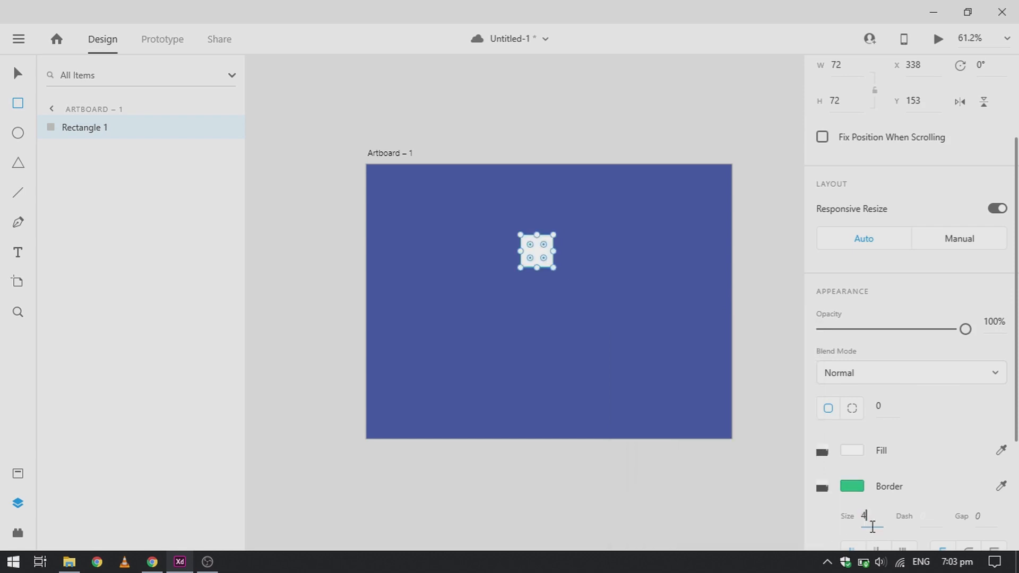
type("4")
key("Return")
scroll(875, 522, "down", 4)
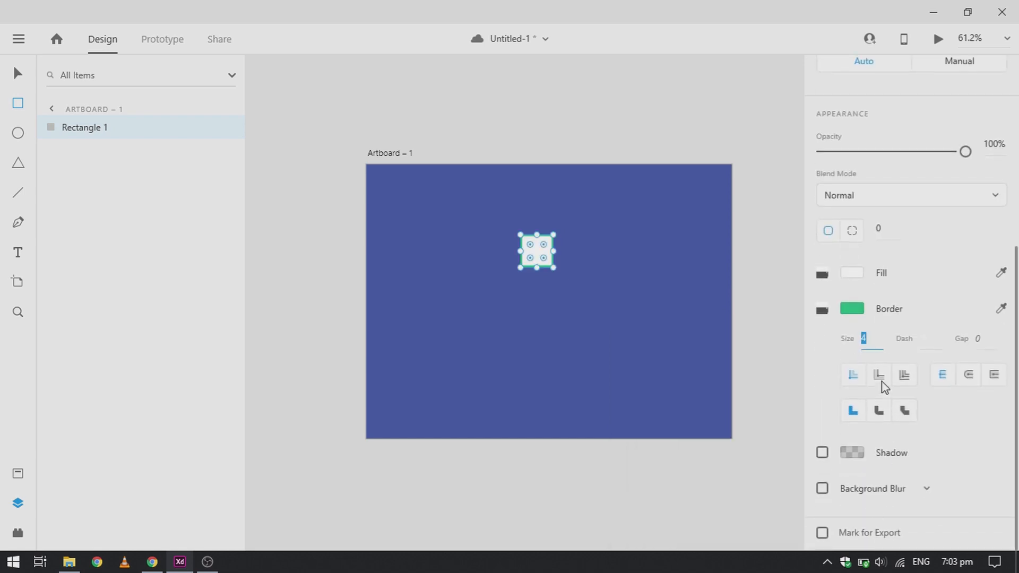
left_click(880, 378)
Round the square's corners to a radius of 36 and move it to about X 364, Y 264
key("v")
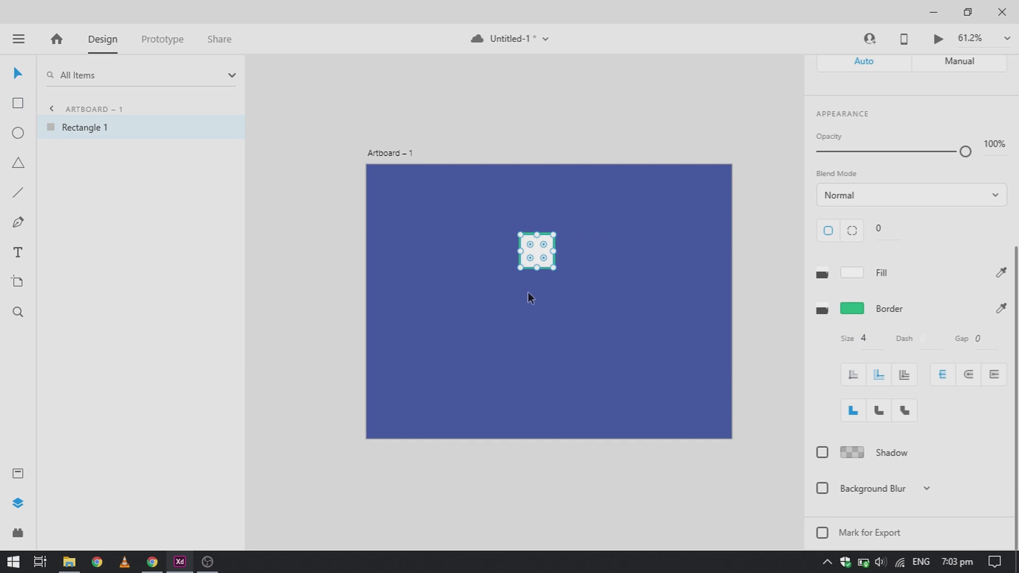
left_click_drag(542, 262, 514, 369)
scroll(551, 293, "up", 5)
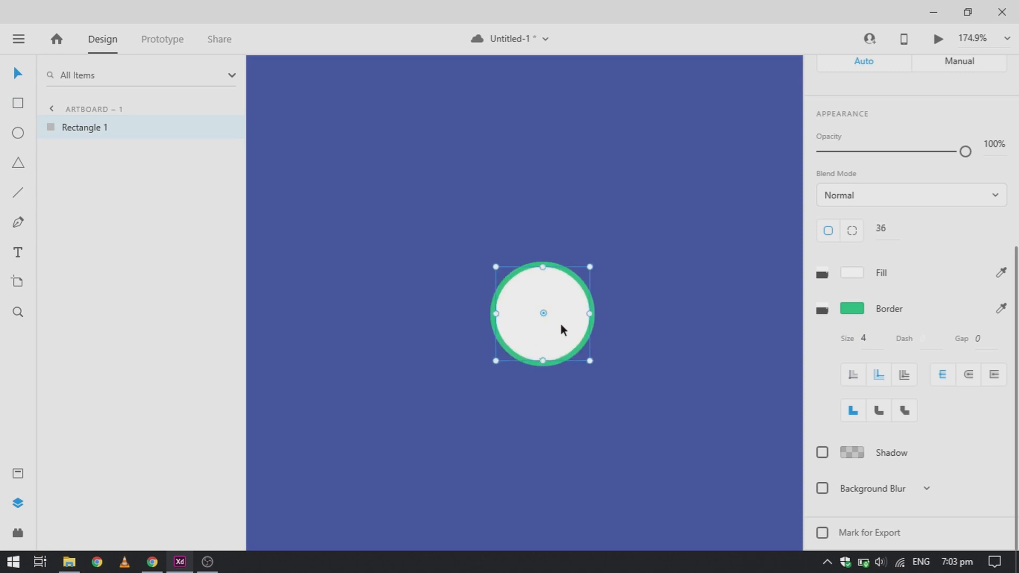
Duplicate the circle twice and stretch the topmost copy rightward to a width of 150
key("ctrl+d")
key("ctrl+d")
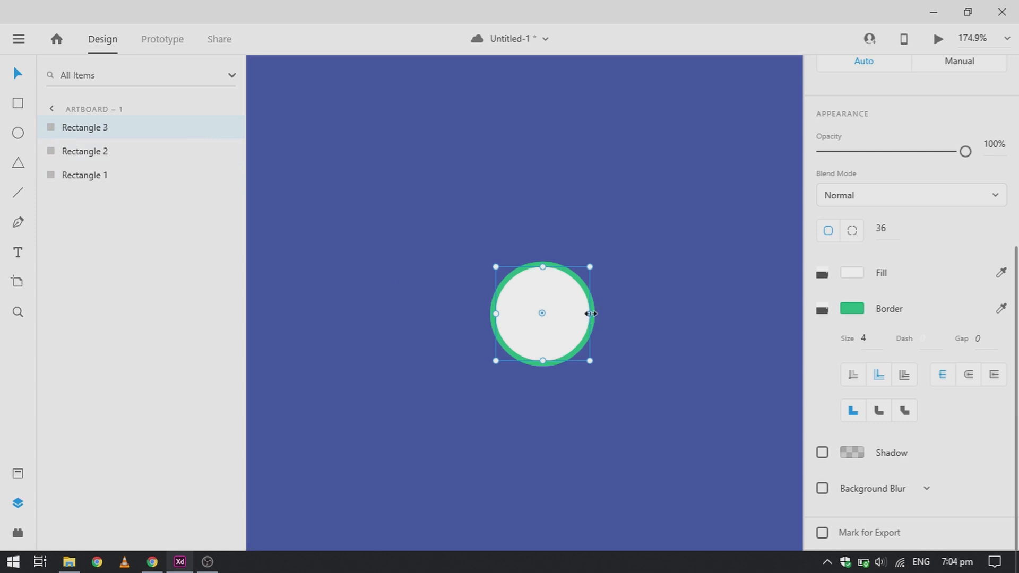
left_click_drag(590, 314, 689, 320)
scroll(907, 321, "up", 5)
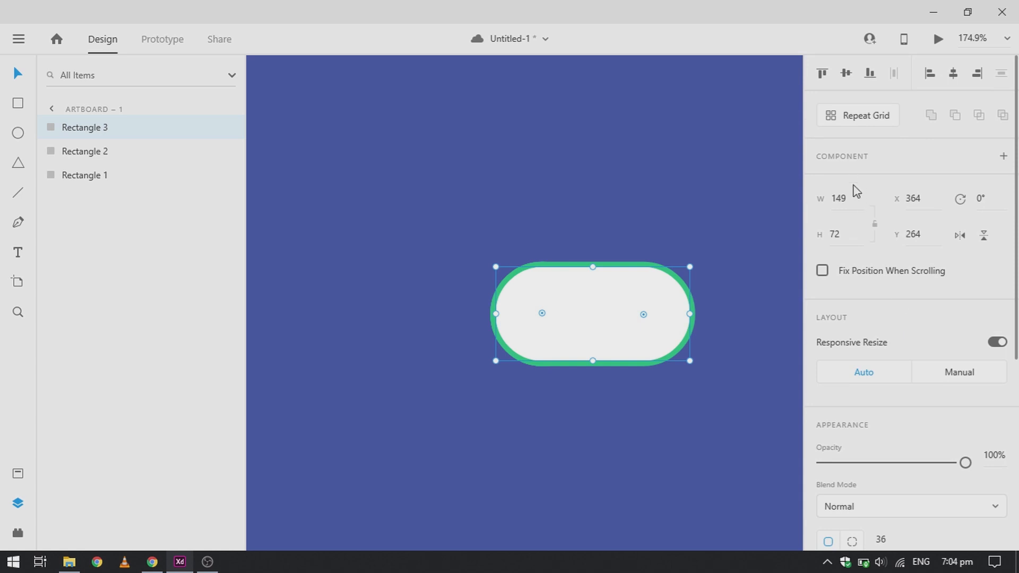
key("Up")
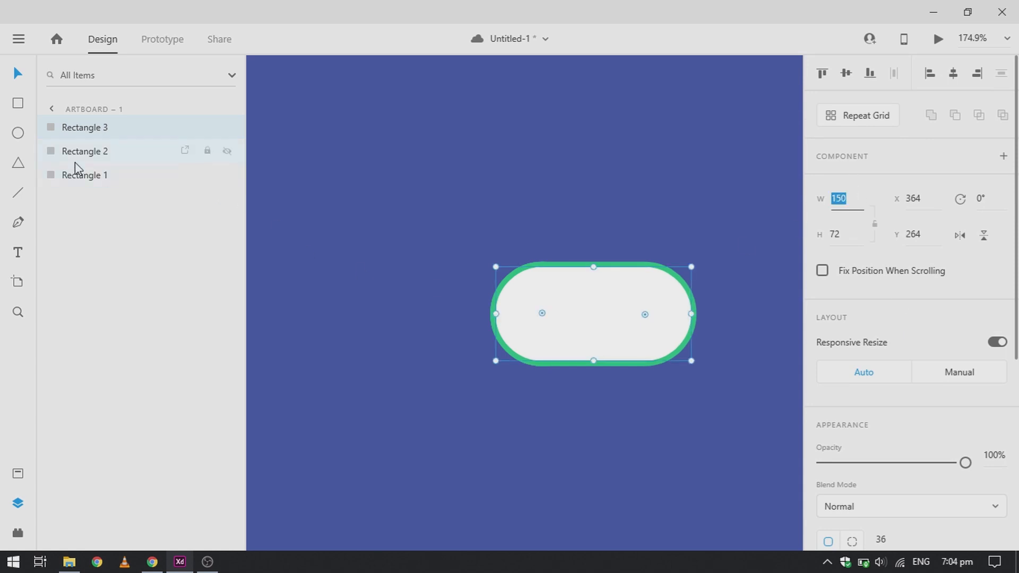
Stretch the Rectangle 2 circle leftward to a width of 150, keeping its right edge in place
left_click(75, 158)
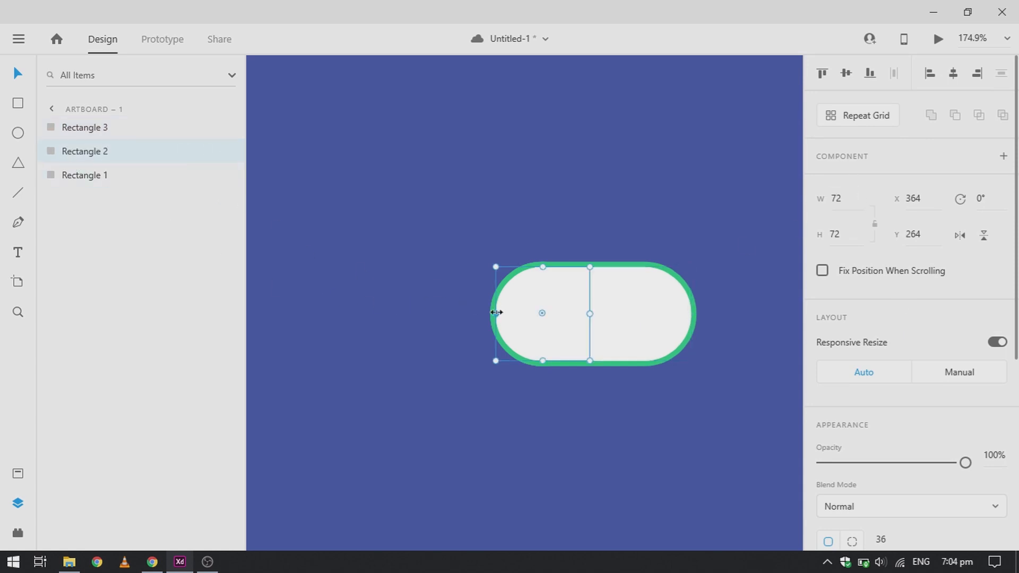
left_click_drag(496, 314, 394, 313)
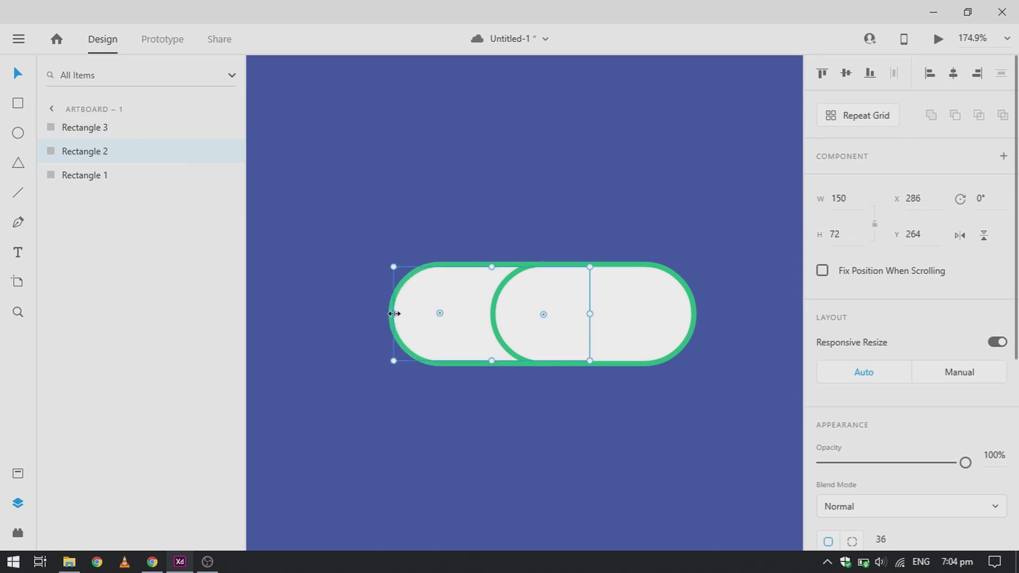
left_click(468, 401)
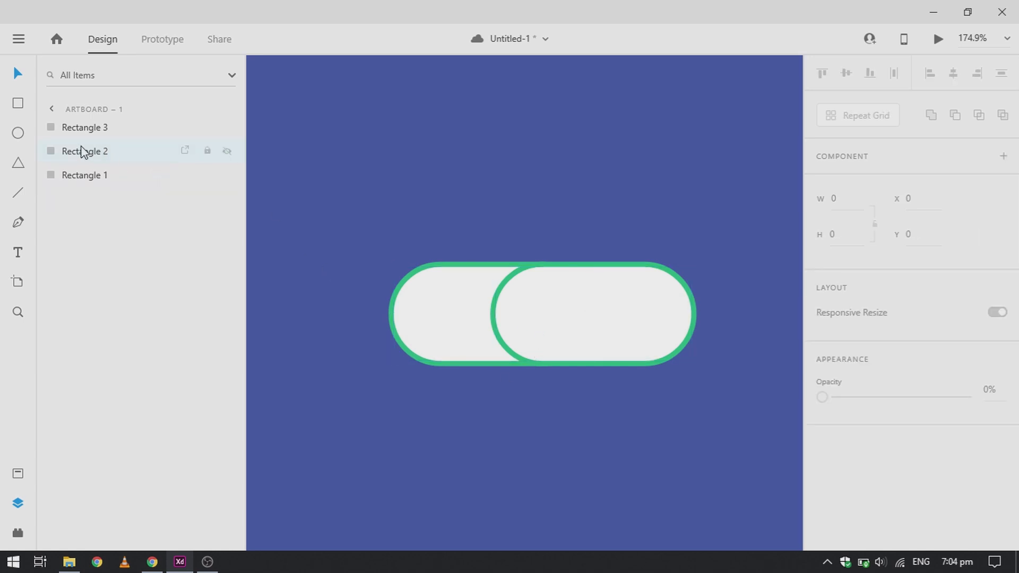
Rename the layers Rectangle 1, Rectangle 2 and Rectangle 3 as main, minus and plus
double_click(85, 175)
type("main")
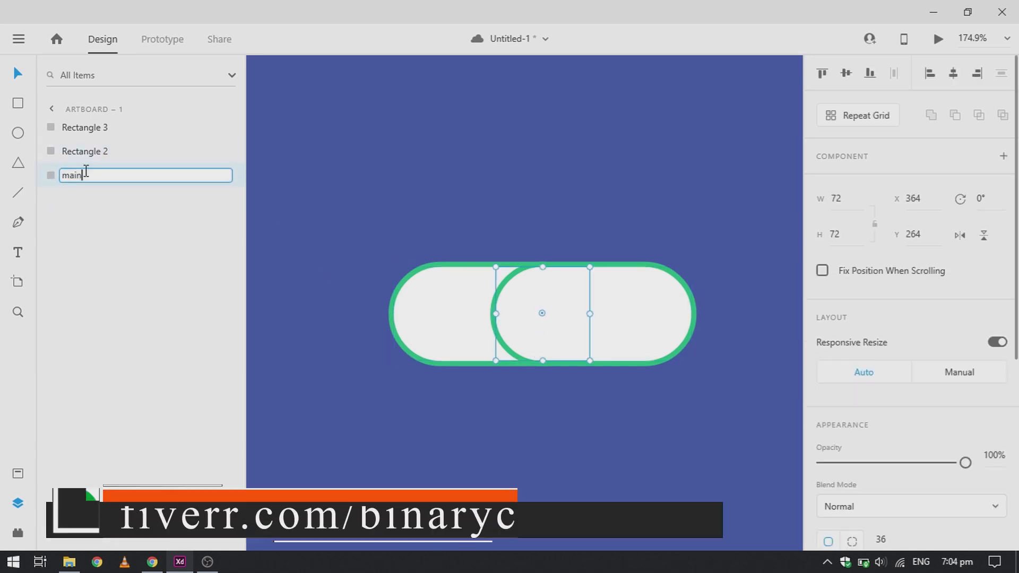
key("Return")
left_click(87, 157)
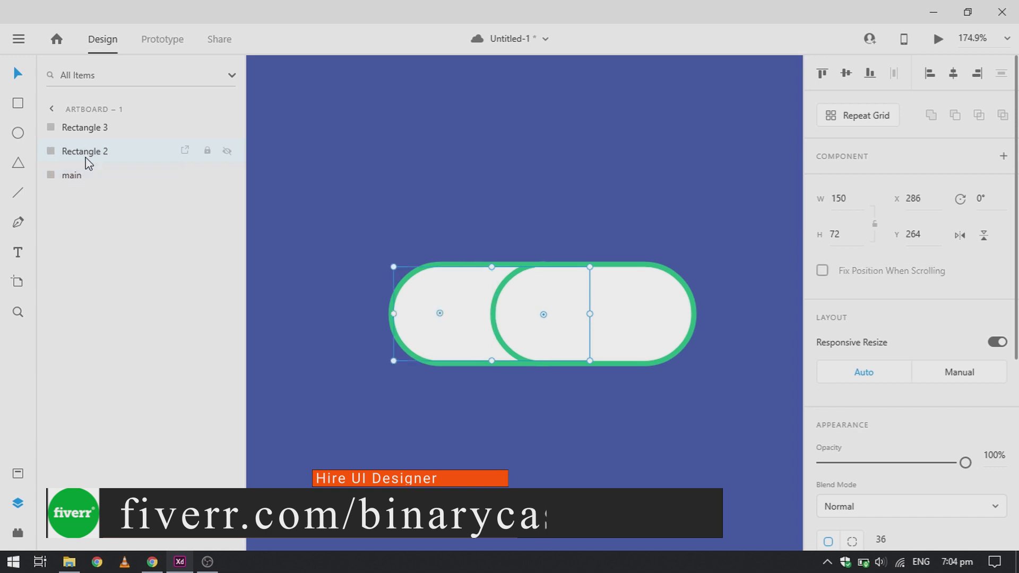
double_click(86, 151)
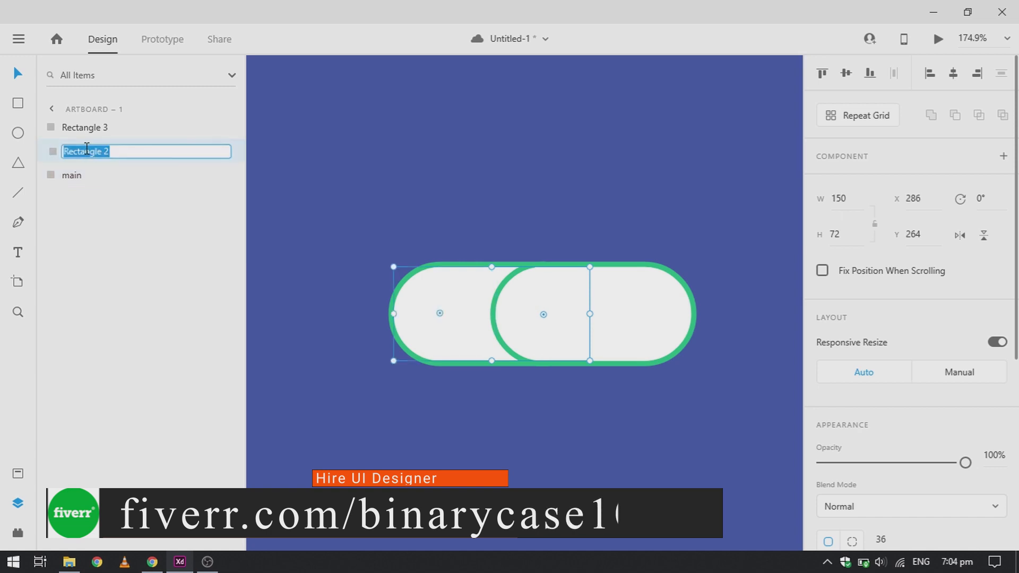
type("minus")
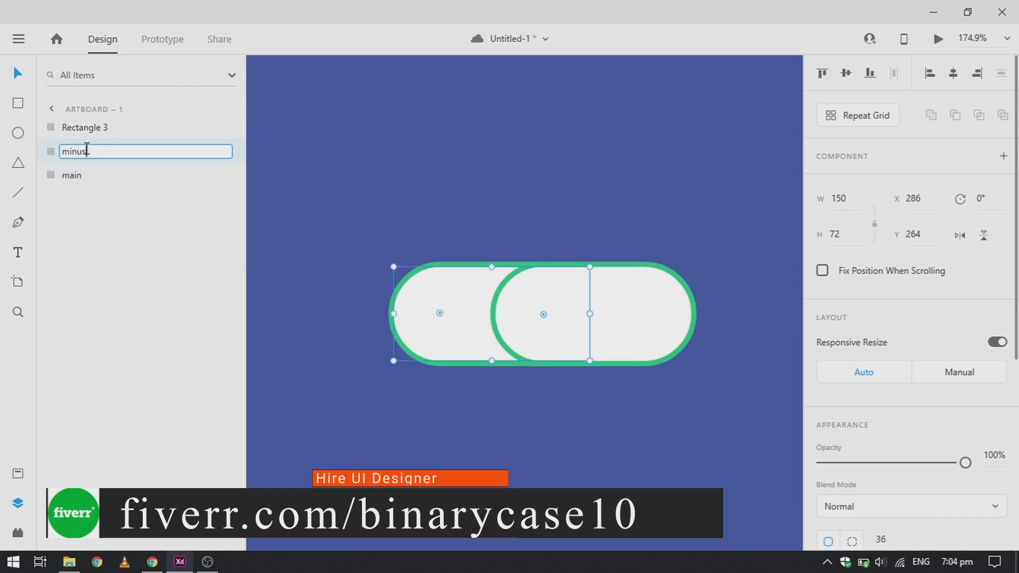
key("Return")
double_click(86, 127)
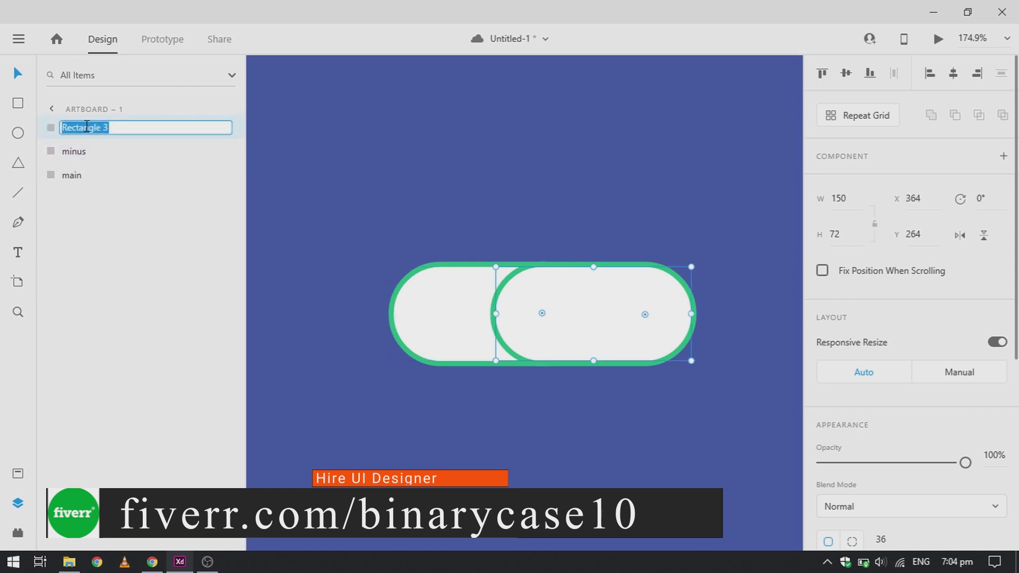
type("plus")
key("Return")
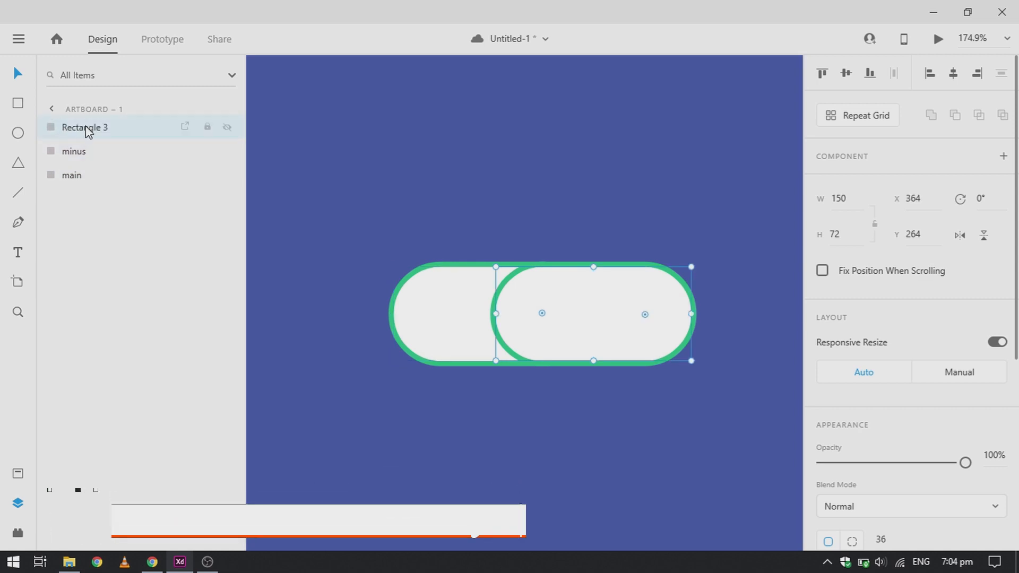
Bring the main layer to the front and remove the border from the plus and minus shapes
left_click_drag(75, 177, 97, 133)
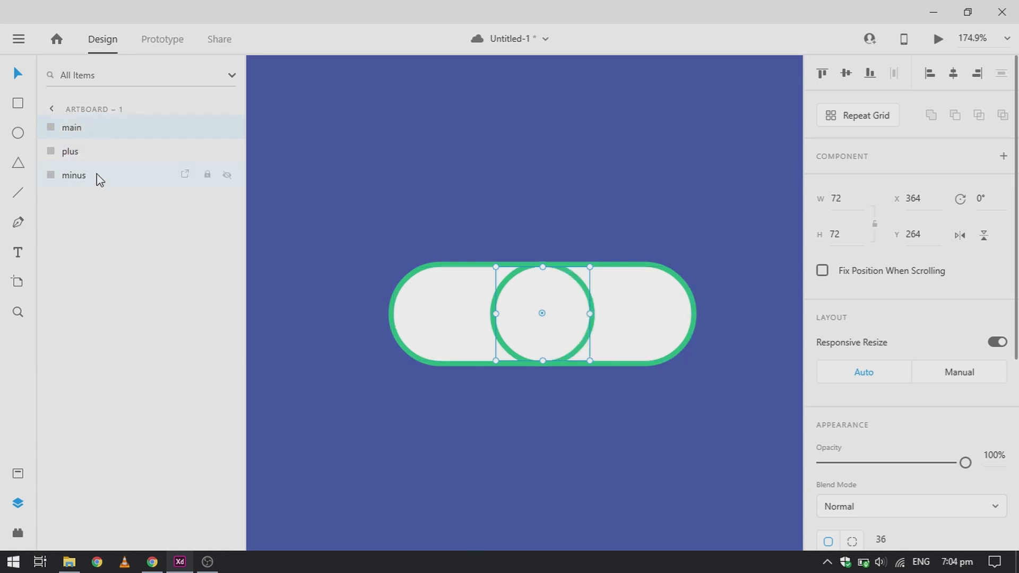
left_click(85, 153)
left_click(87, 173, "shift")
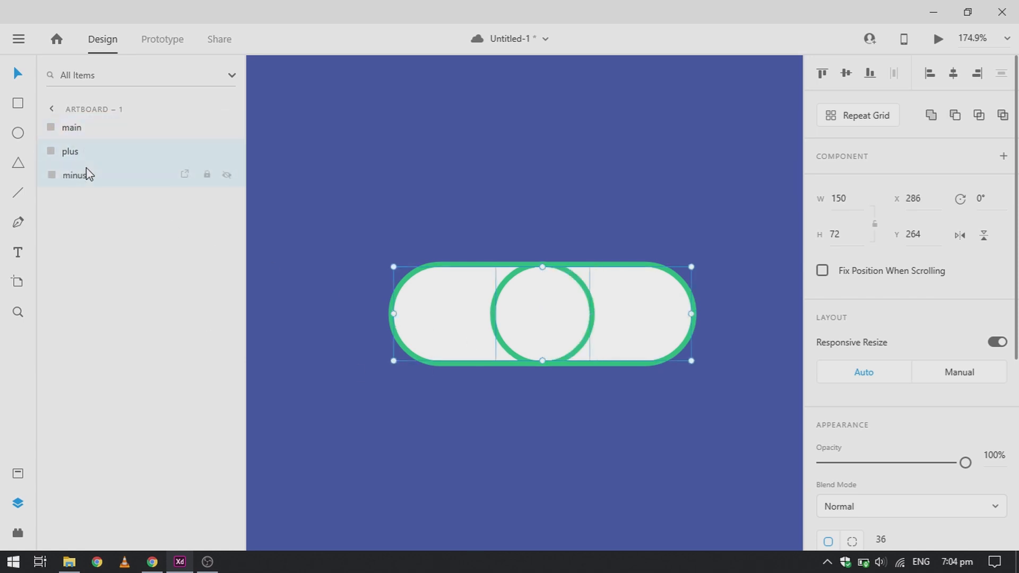
scroll(836, 334, "down", 5)
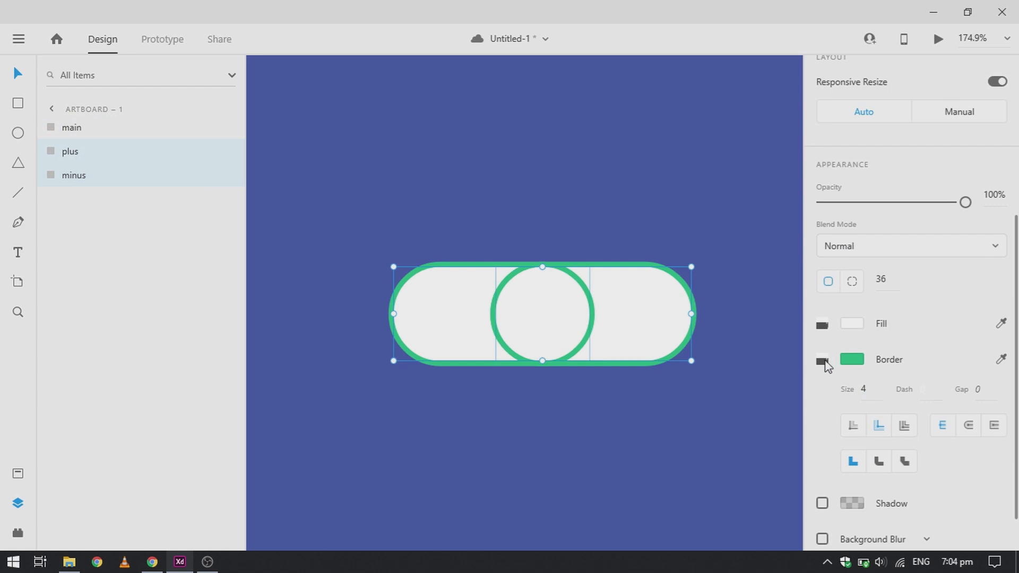
left_click(823, 362)
left_click(637, 424)
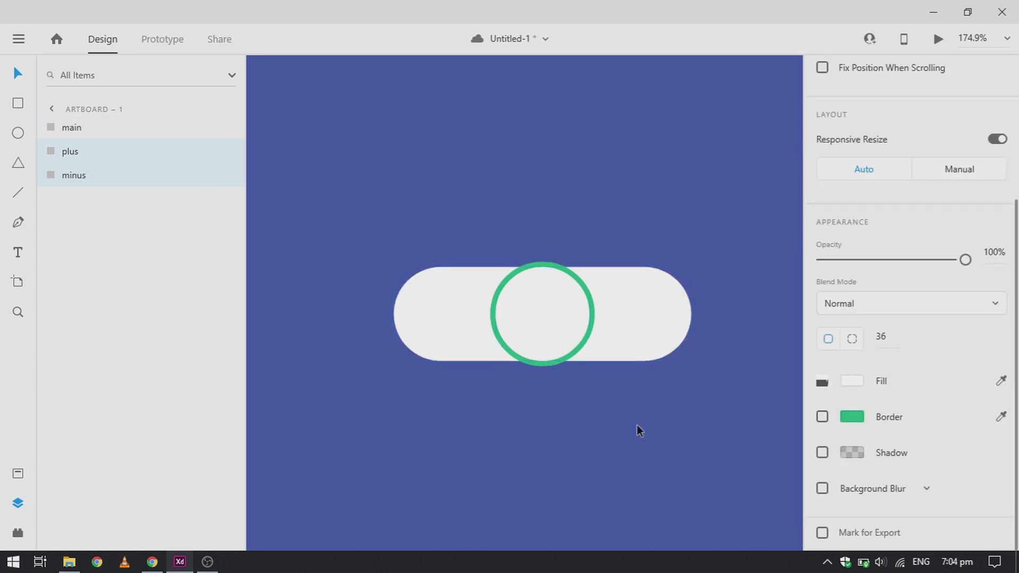
Duplicate the plus and minus shapes in place
left_click(442, 316)
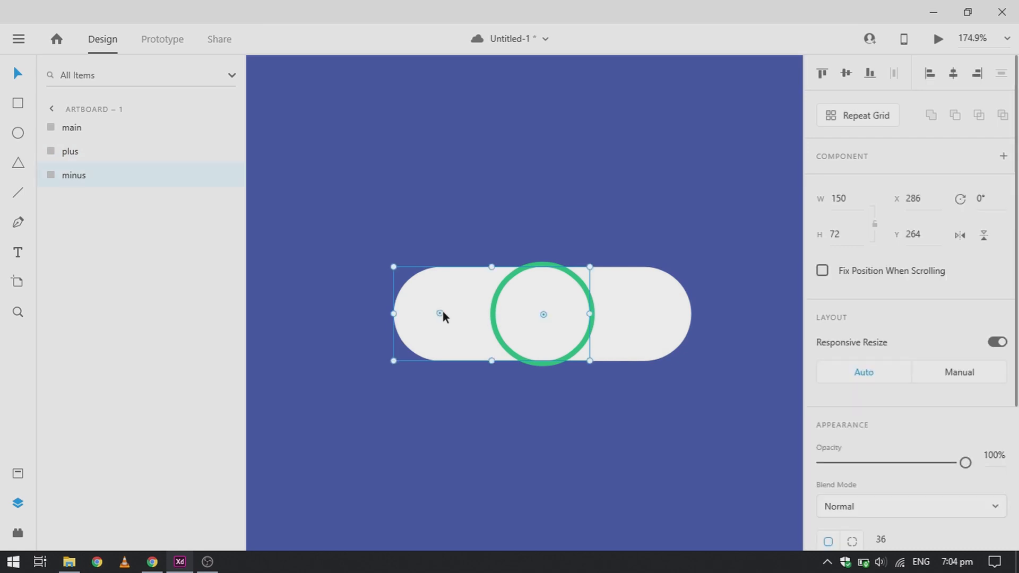
left_click(612, 316, "shift")
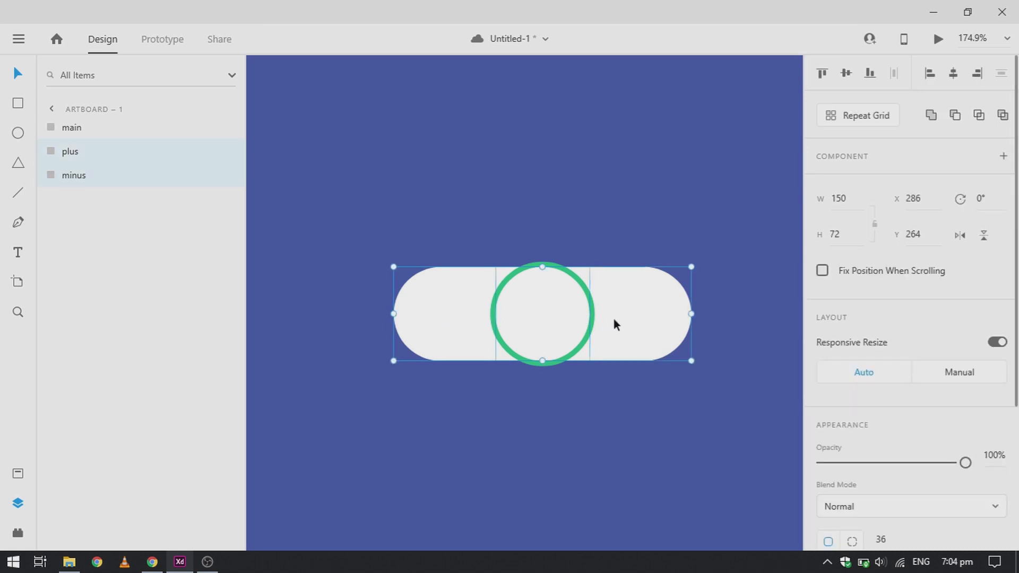
key("ctrl+d")
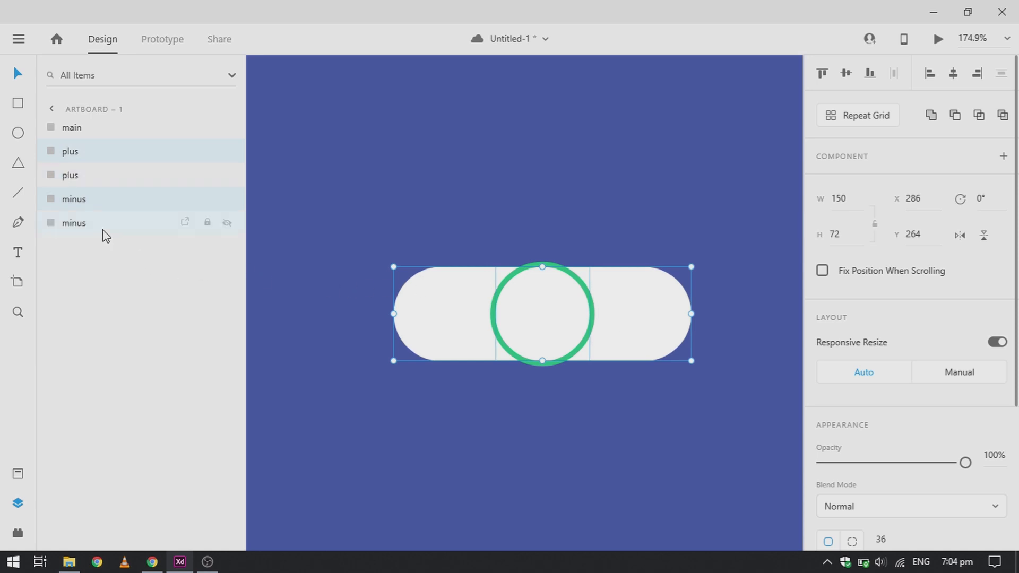
Rename the upper minus layer as minus bg and the lower plus layer as plus bg
left_click(91, 204)
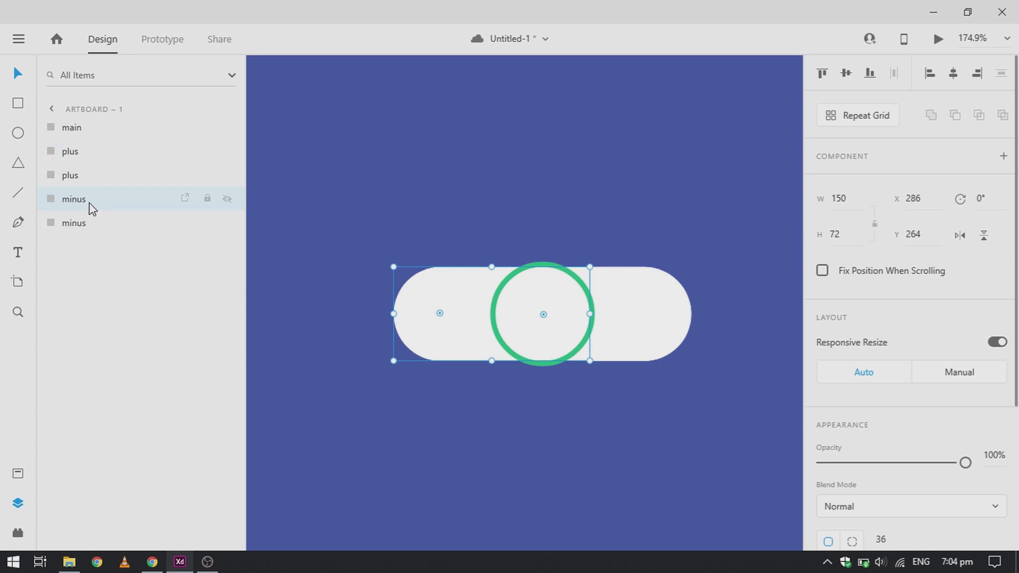
double_click(79, 204)
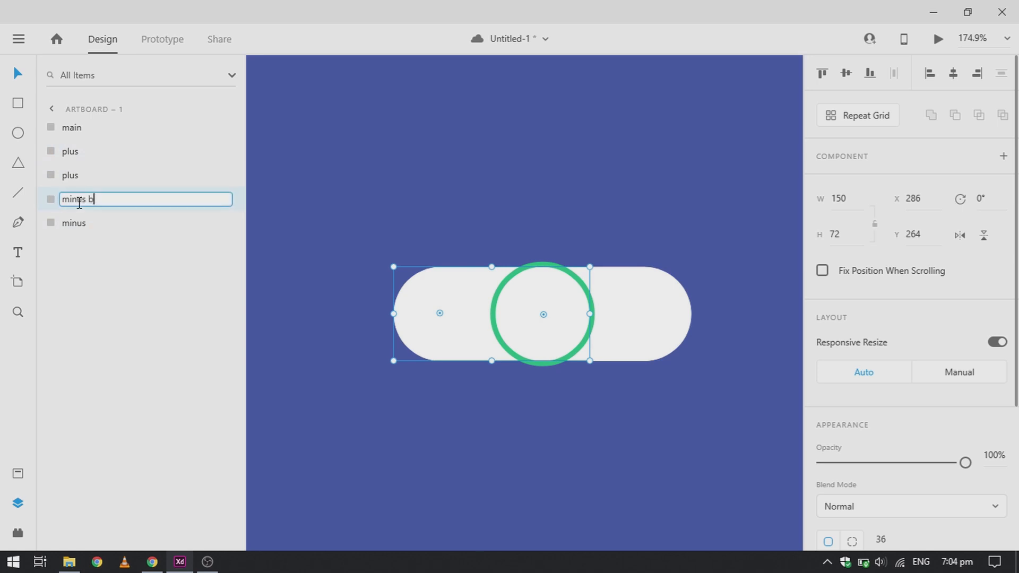
key("Return")
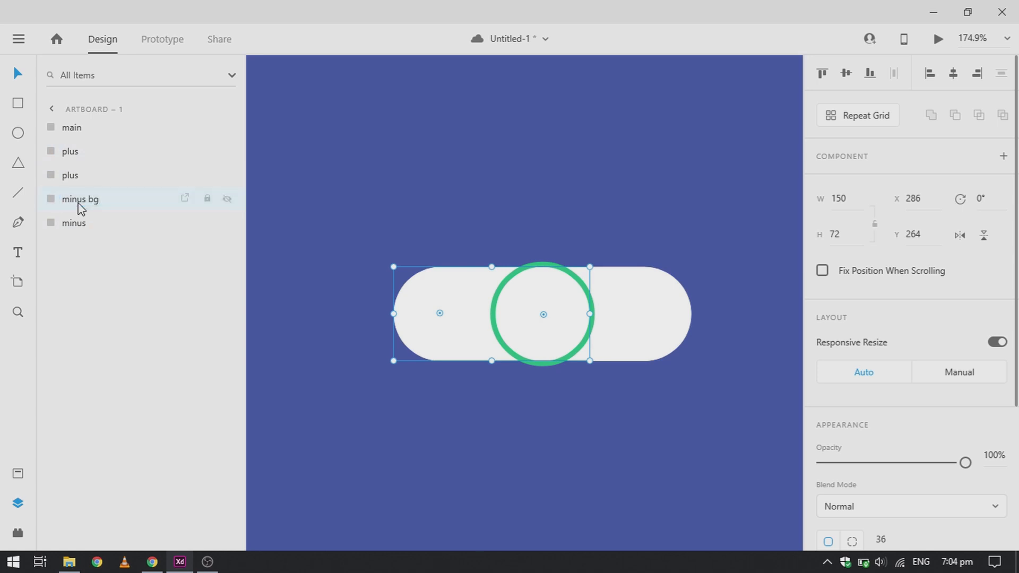
double_click(79, 175)
type("bg")
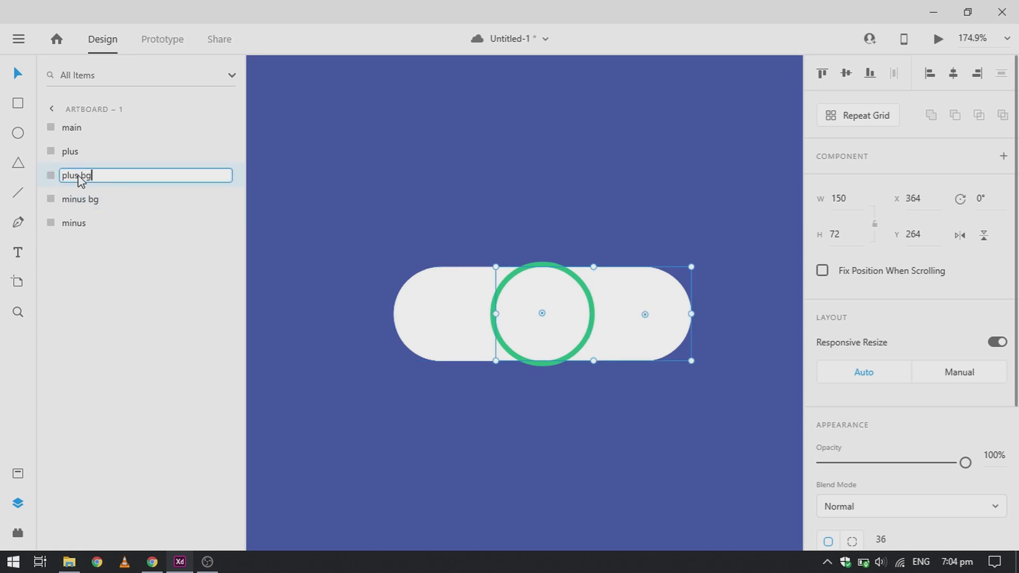
key("Return")
Duplicate the main and plus bg layers together and rename the topmost main layer as main bg
left_click(82, 135, "ctrl")
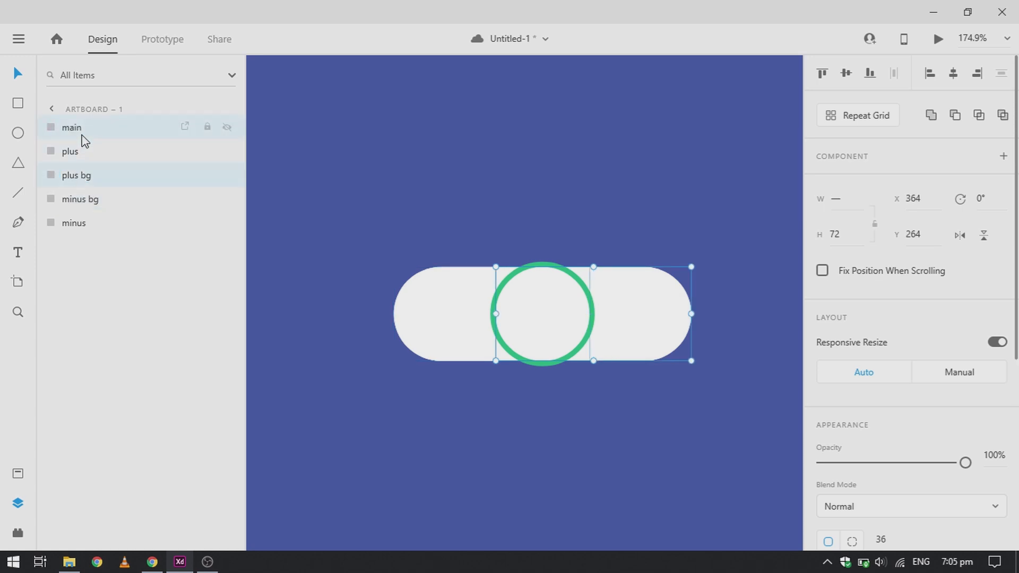
key("ctrl+d")
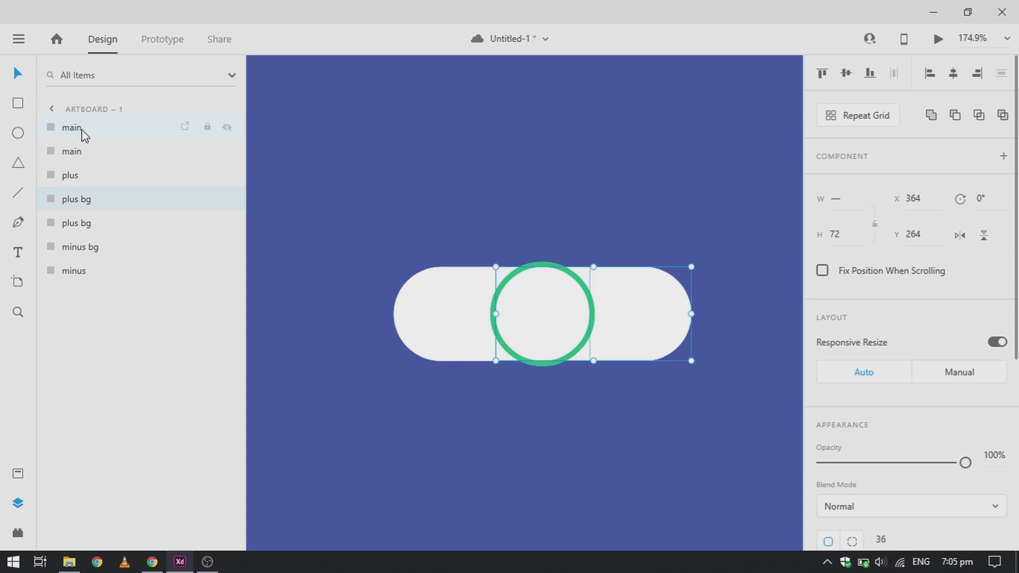
double_click(82, 134)
left_click(83, 129)
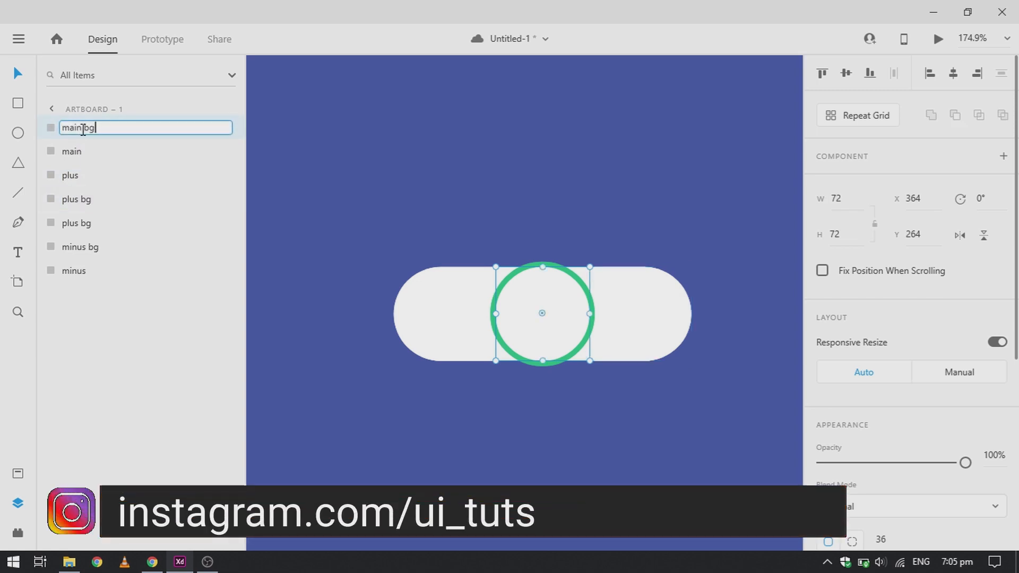
key("Return")
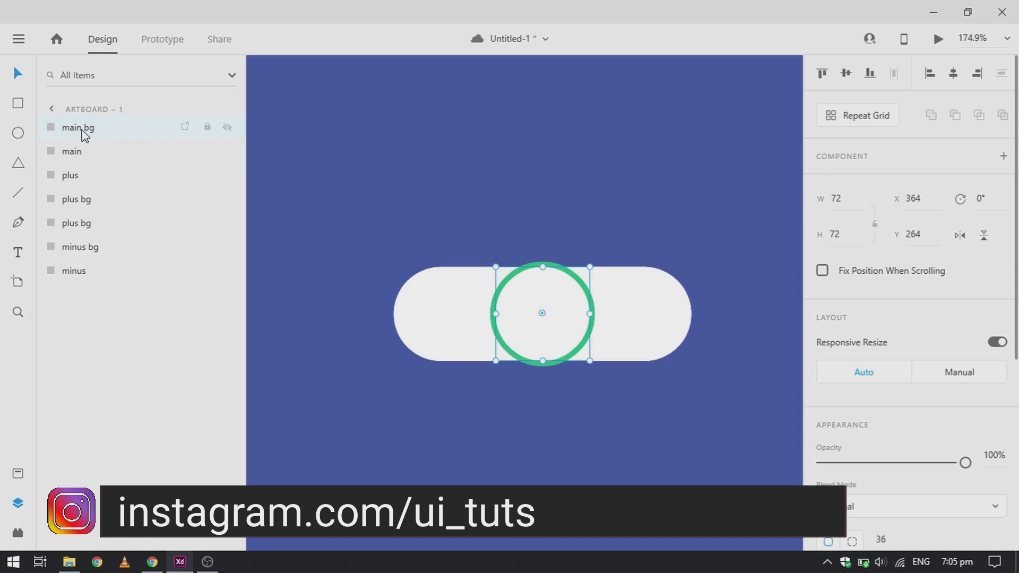
left_click(508, 439)
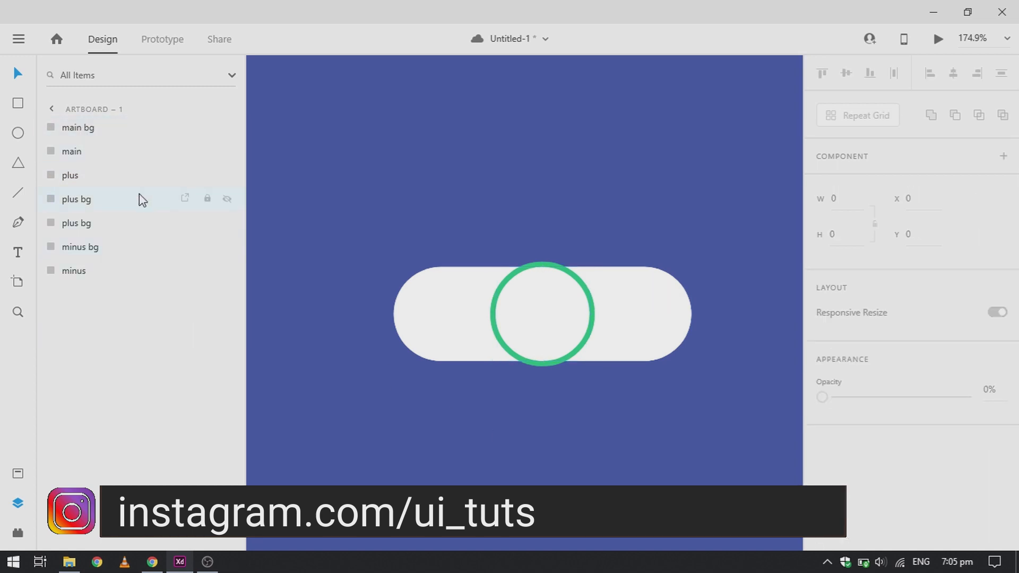
left_click(80, 154)
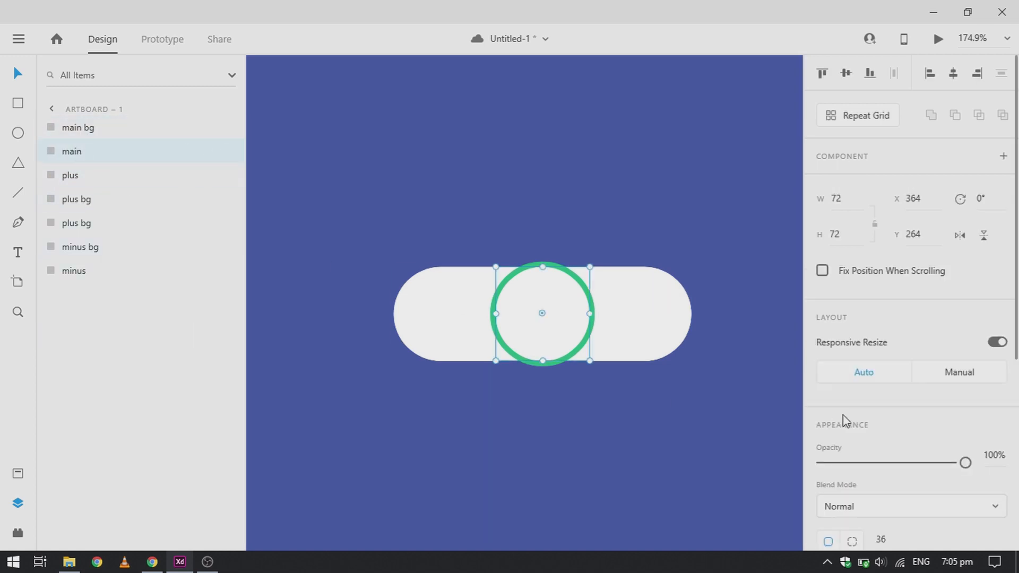
scroll(870, 427, "down", 4)
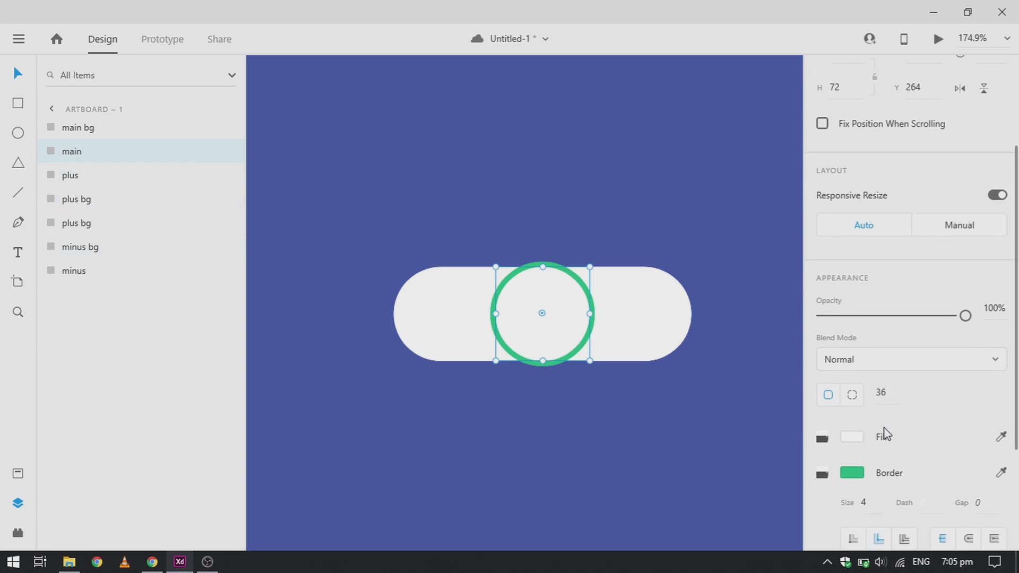
left_click(565, 483)
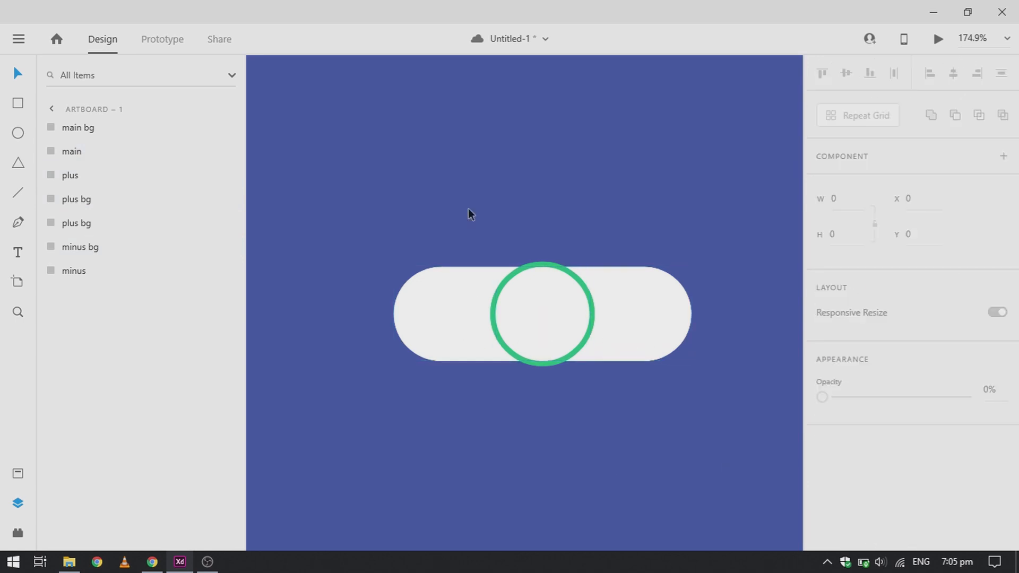
Add the text 21 in the empty area above the pill-shaped button
left_click(19, 253)
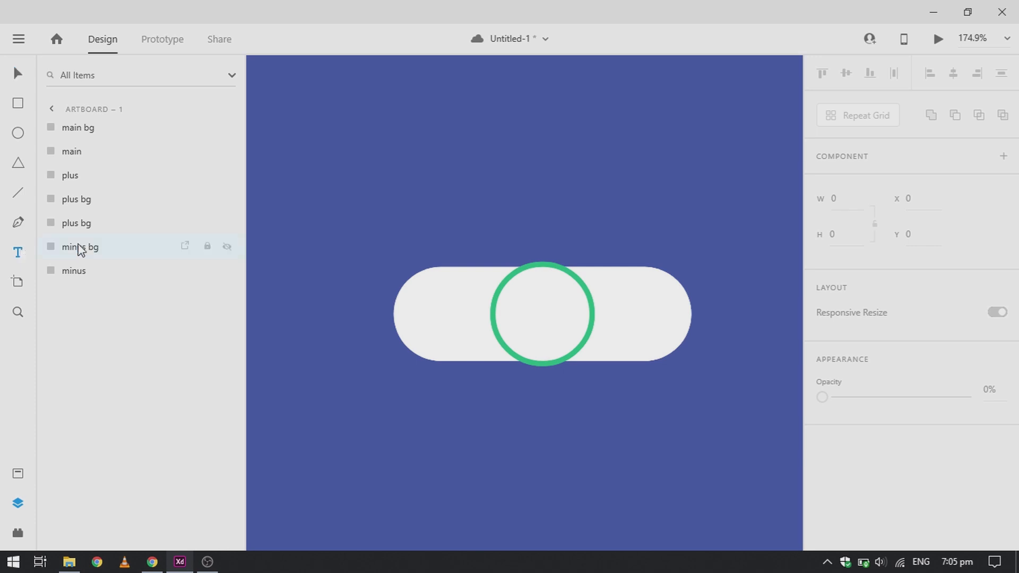
left_click(451, 150)
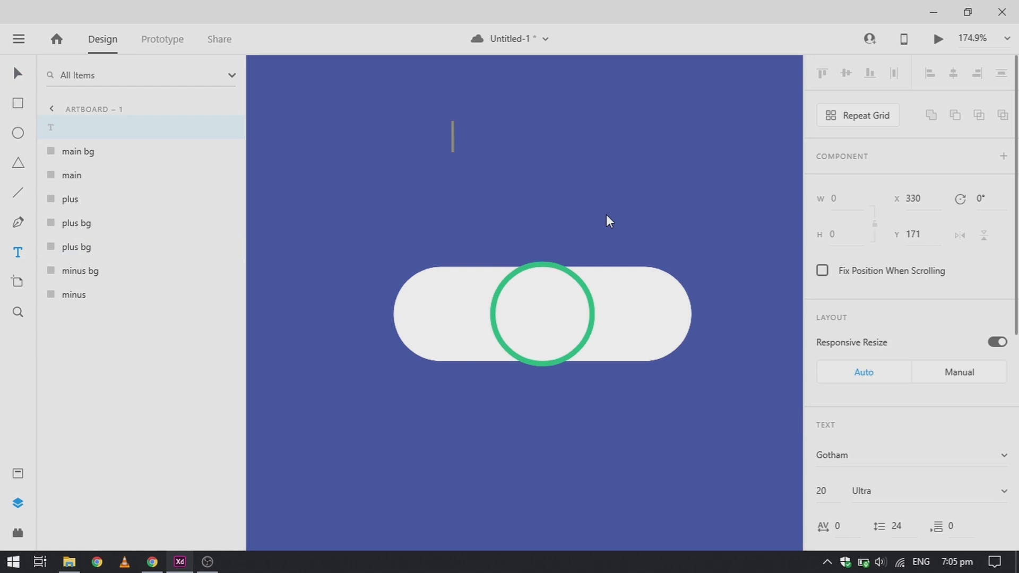
type("21")
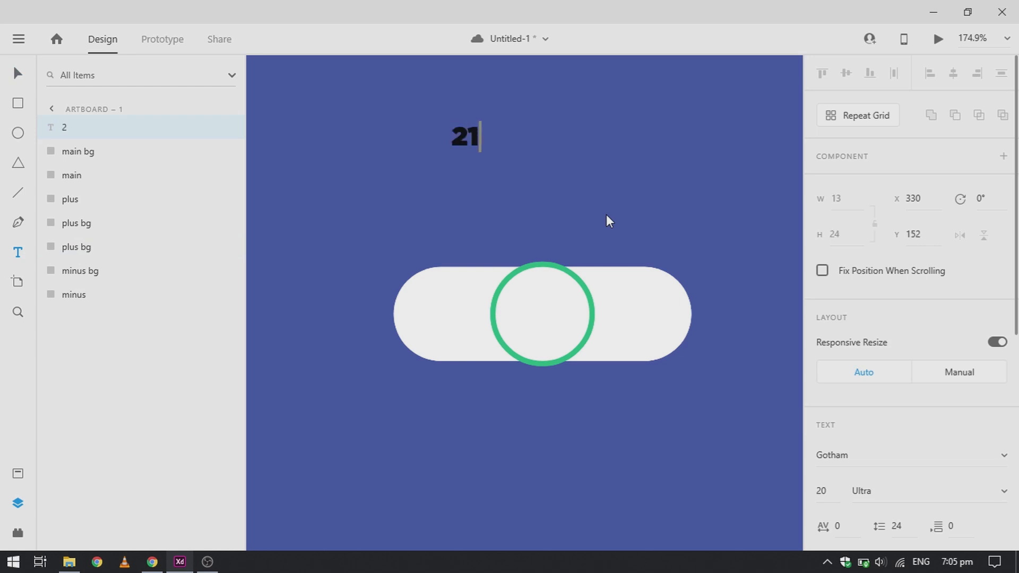
key("Escape")
key("v")
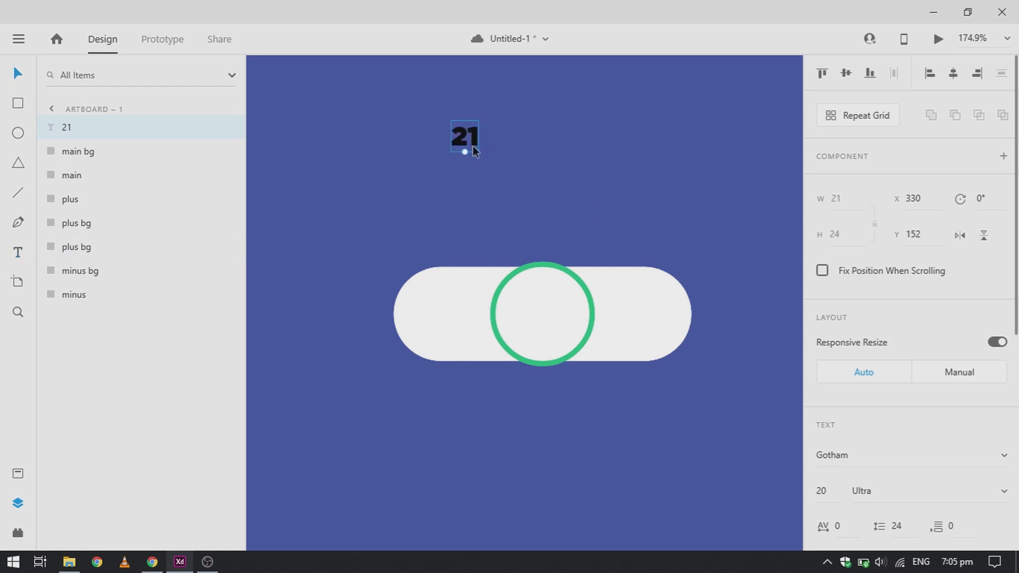
Duplicate the 21 text twice above the button and change the copies to 23 and 22
left_click_drag(465, 141, 605, 183)
double_click(471, 175)
type("23")
key("Escape")
double_click(542, 173)
type("22")
key("Escape")
Change the 22 text to a minus sign and duplicate it as a separate plus sign text
double_click(605, 183)
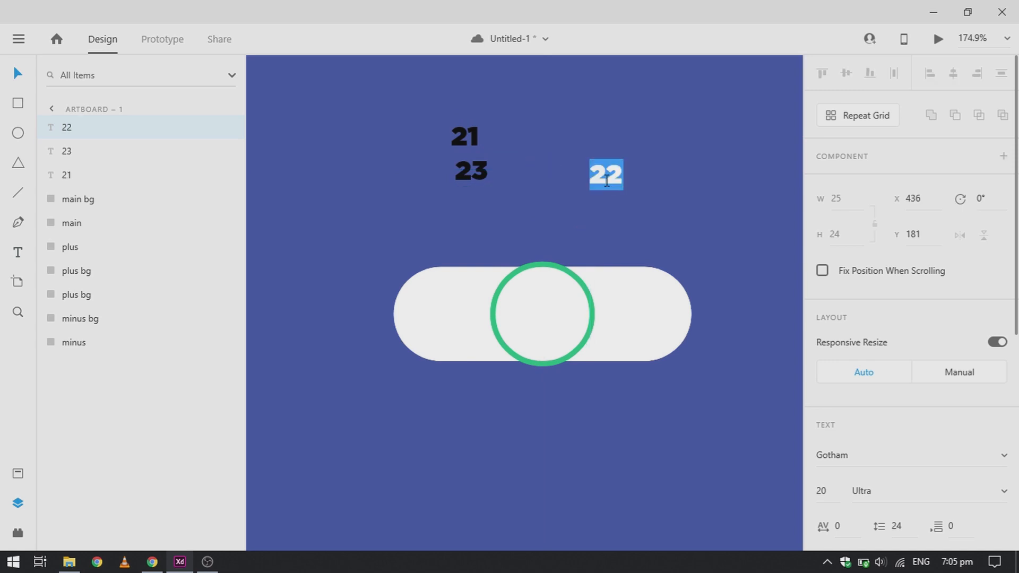
type("-")
key("Escape")
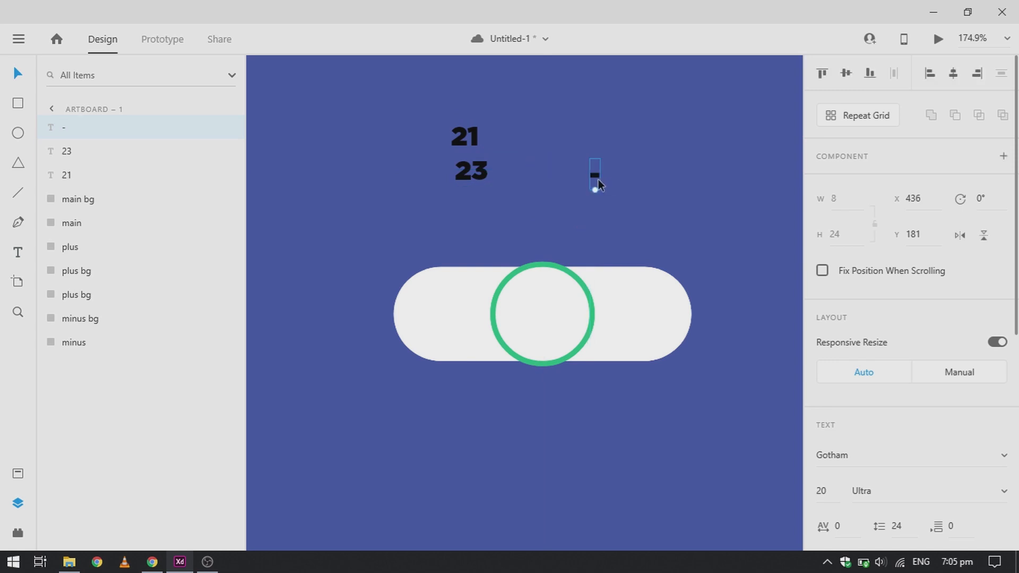
left_click_drag(597, 179, 625, 159)
double_click(617, 188)
type("+")
key("Escape")
Change another text copy to 22 and centre it inside the green-bordered circle
double_click(628, 142)
type("22")
key("Escape")
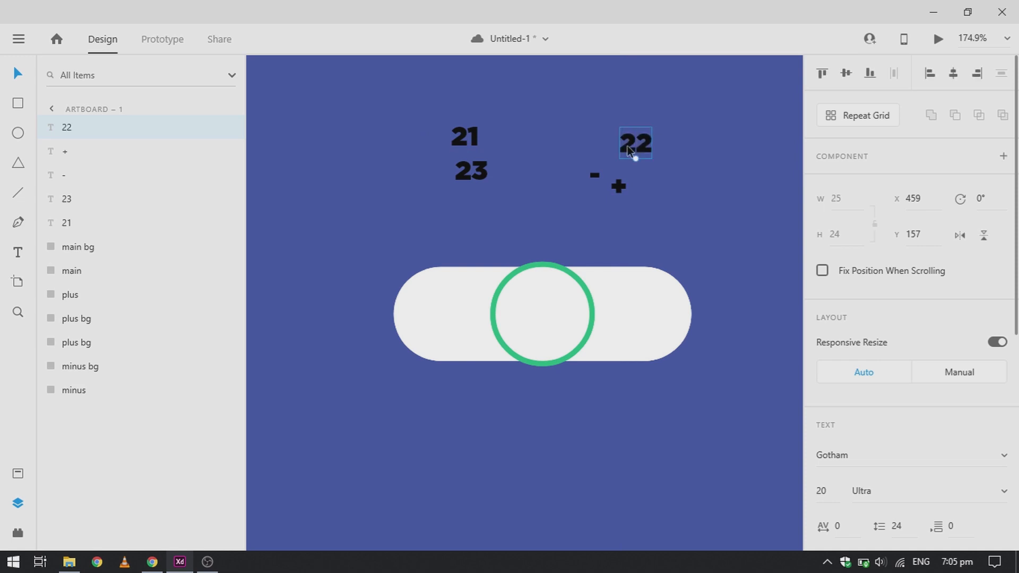
left_click_drag(632, 142, 543, 319)
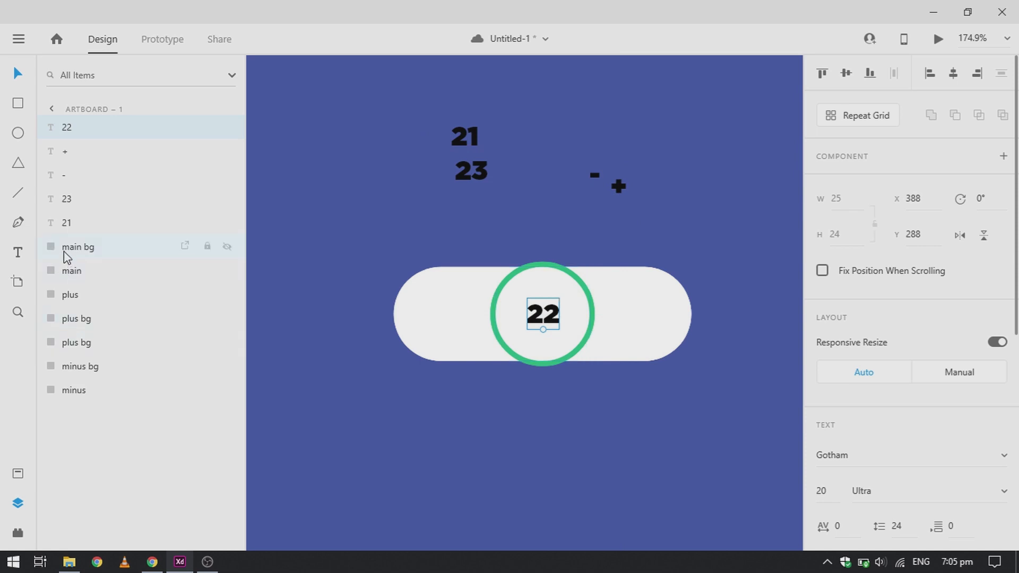
Move the main layer above the 22 text and mask the text with the main shape
left_click(66, 271)
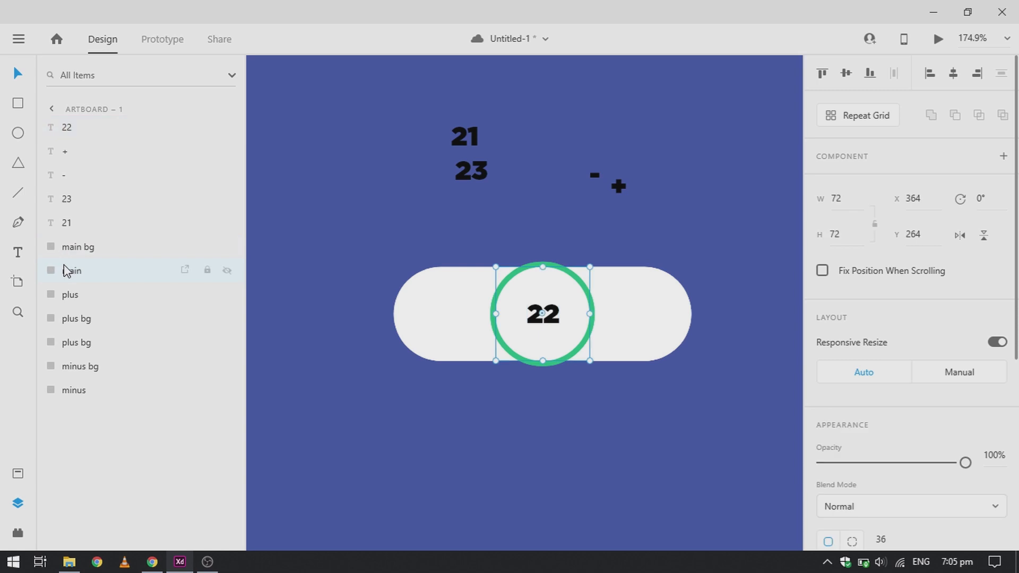
left_click_drag(65, 273, 146, 125)
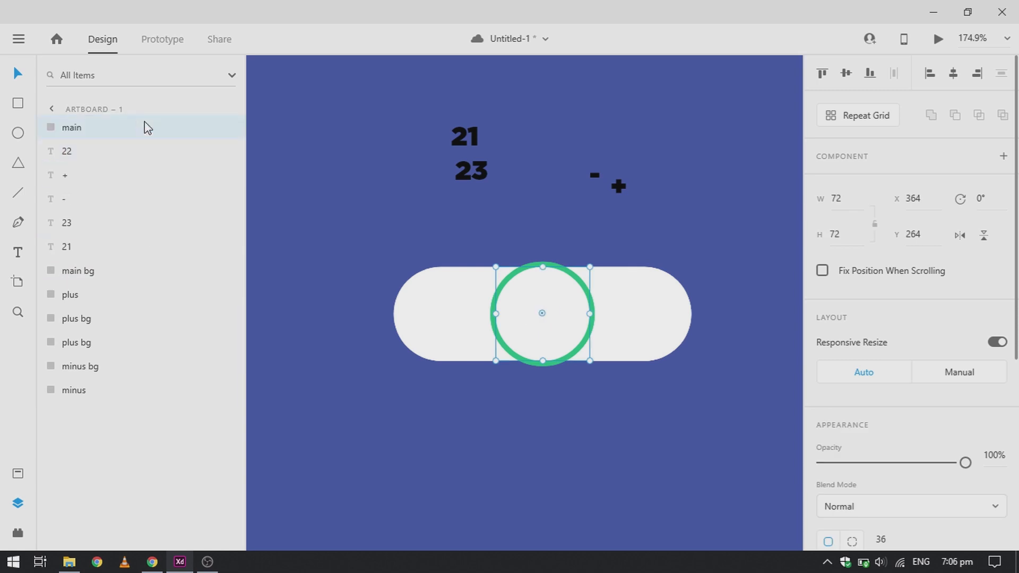
left_click(109, 157, "shift")
right_click(109, 155)
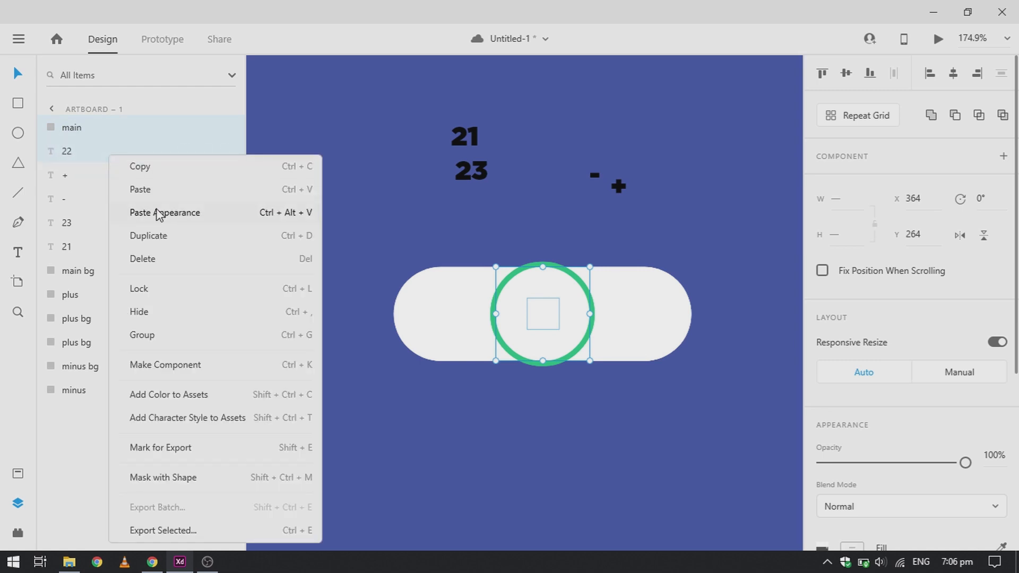
left_click(202, 478)
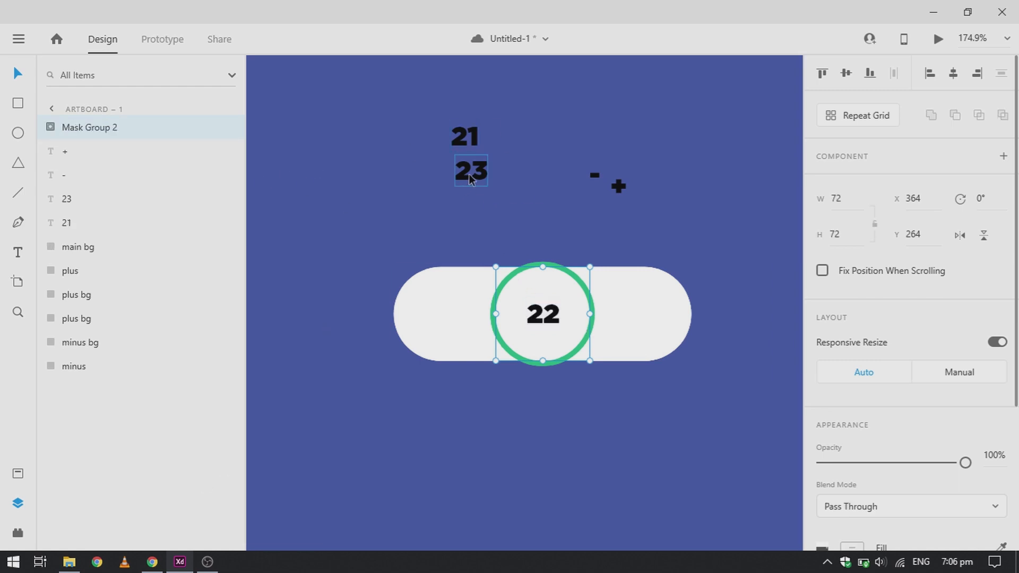
Place 23 and the plus sign on the button's right part, and 21 and the minus sign on its left part
left_click_drag(470, 178, 627, 322)
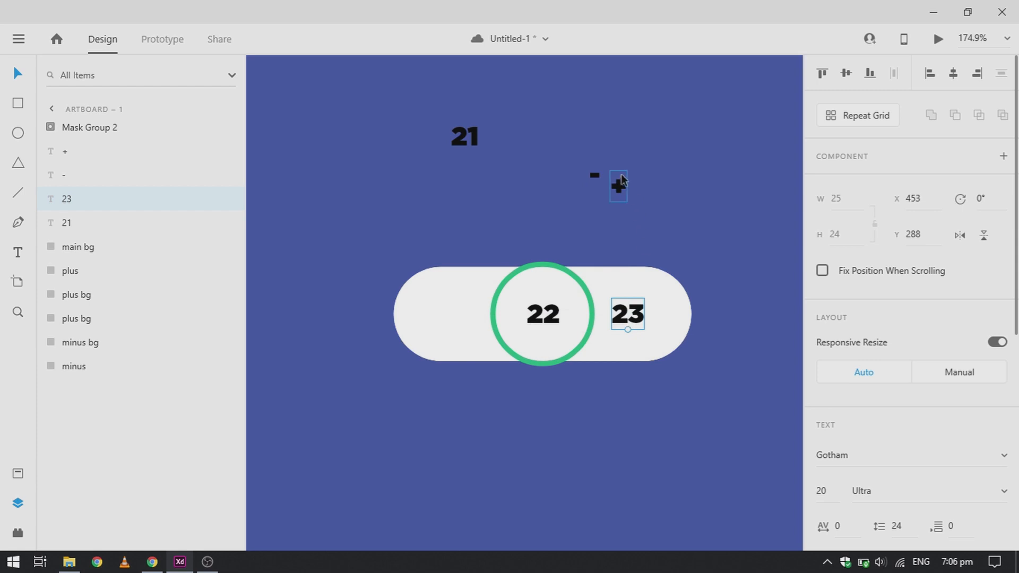
left_click_drag(621, 178, 624, 322)
left_click_drag(476, 140, 463, 313)
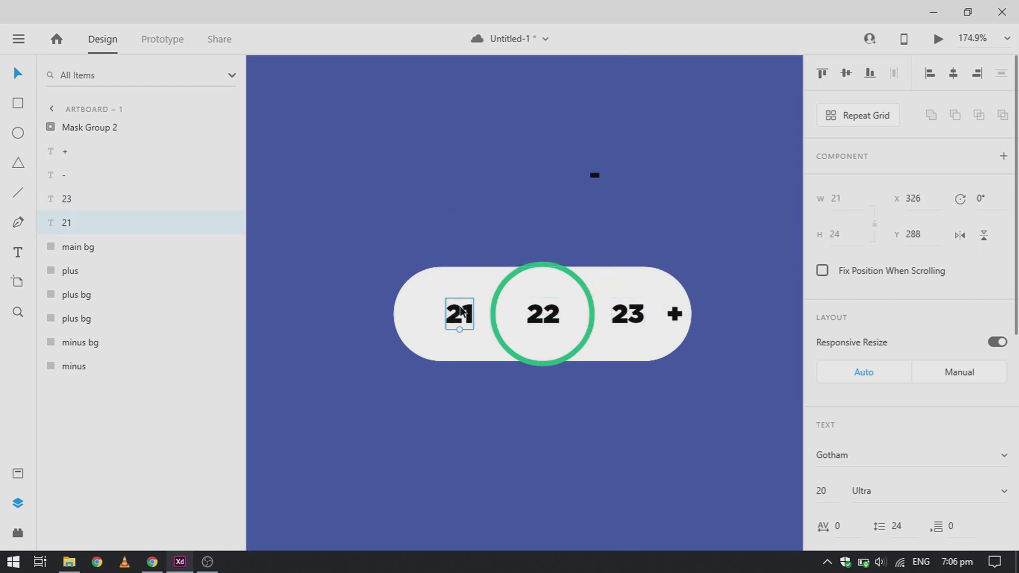
left_click_drag(597, 178, 422, 317)
left_click(462, 382)
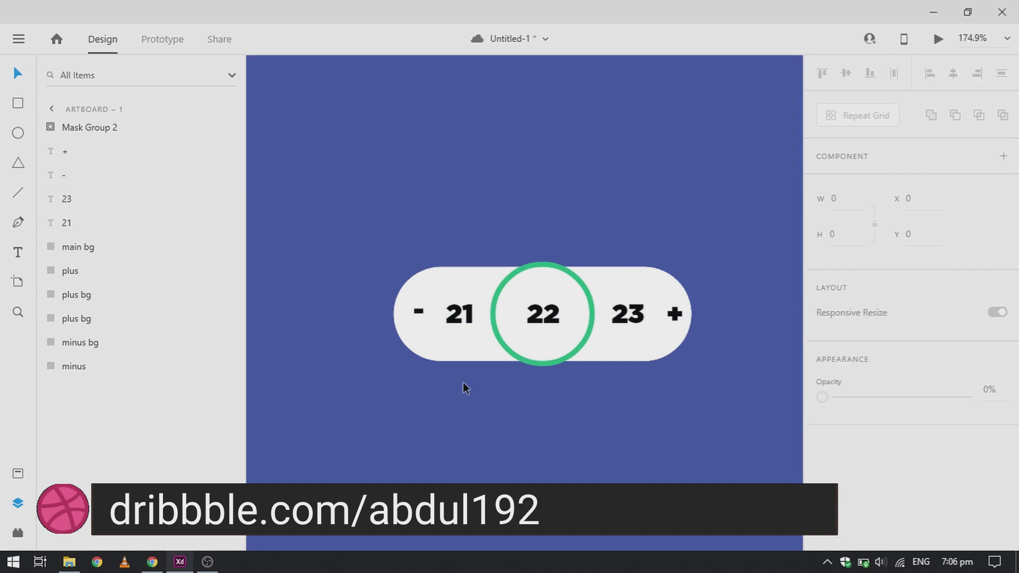
Move the minus layer directly above the 21 text and mask the text with the minus shape
left_click(459, 313)
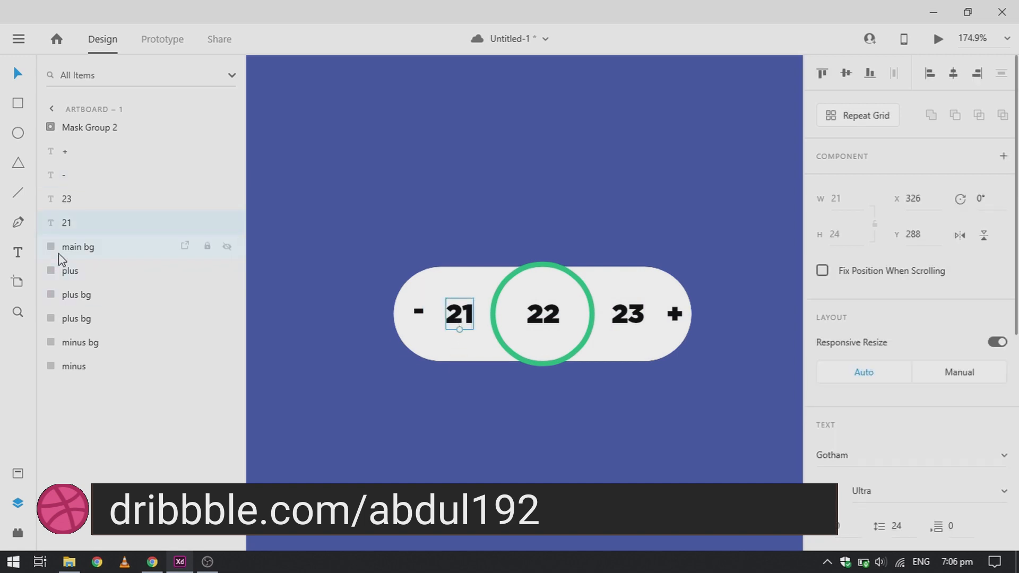
left_click(84, 345)
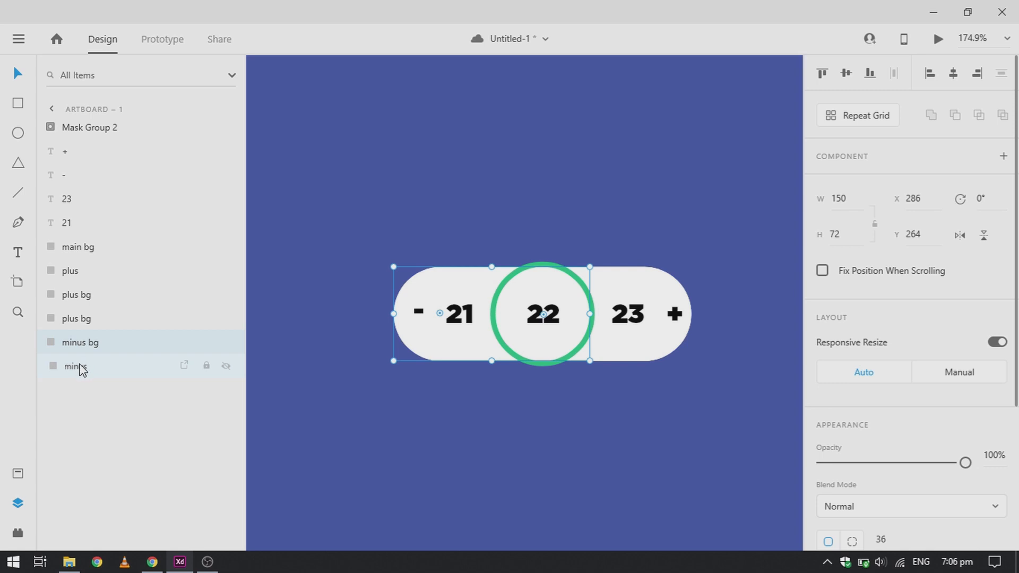
left_click_drag(81, 369, 190, 216)
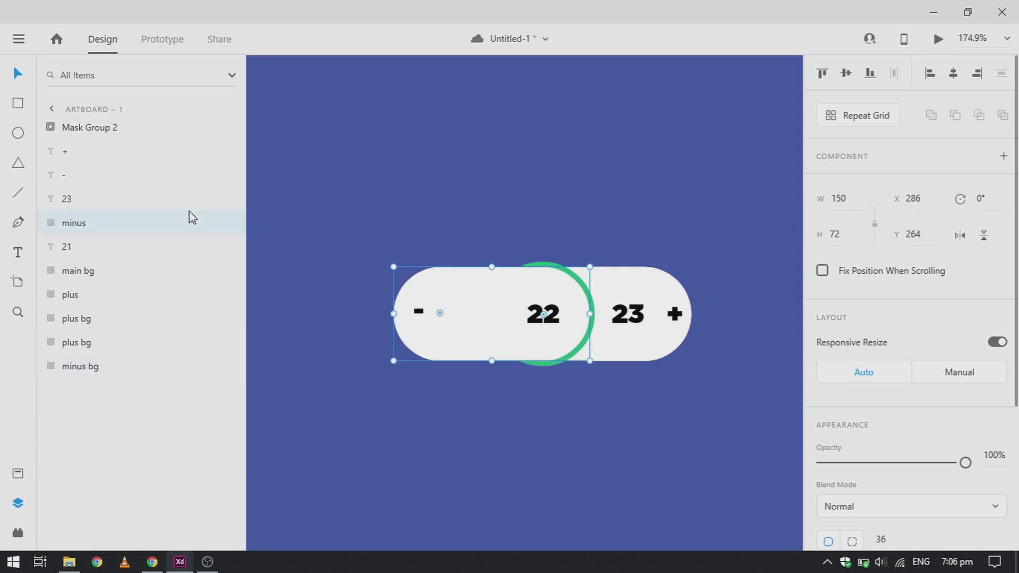
left_click(154, 247, "shift")
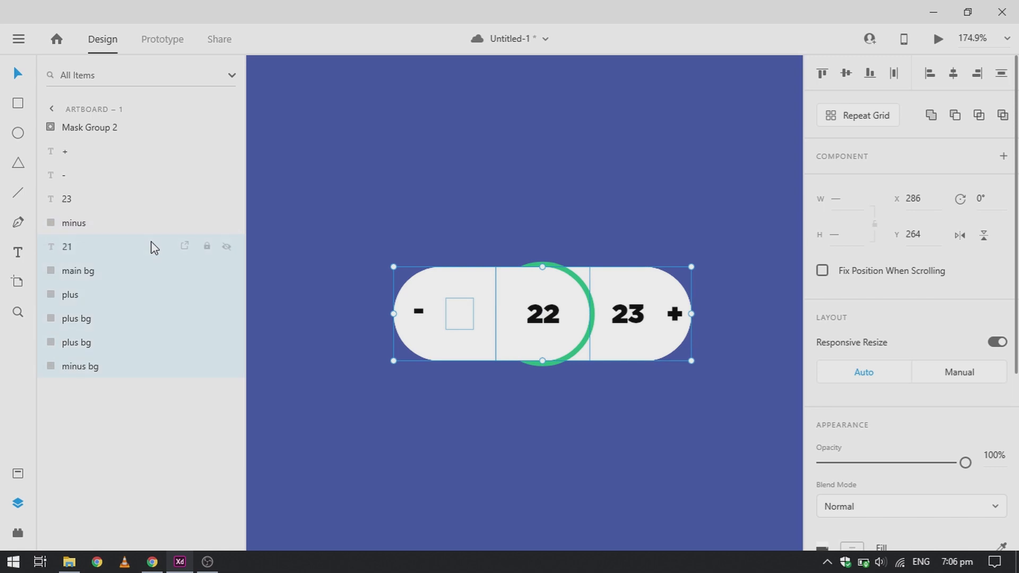
left_click(102, 229)
left_click(105, 244, "shift")
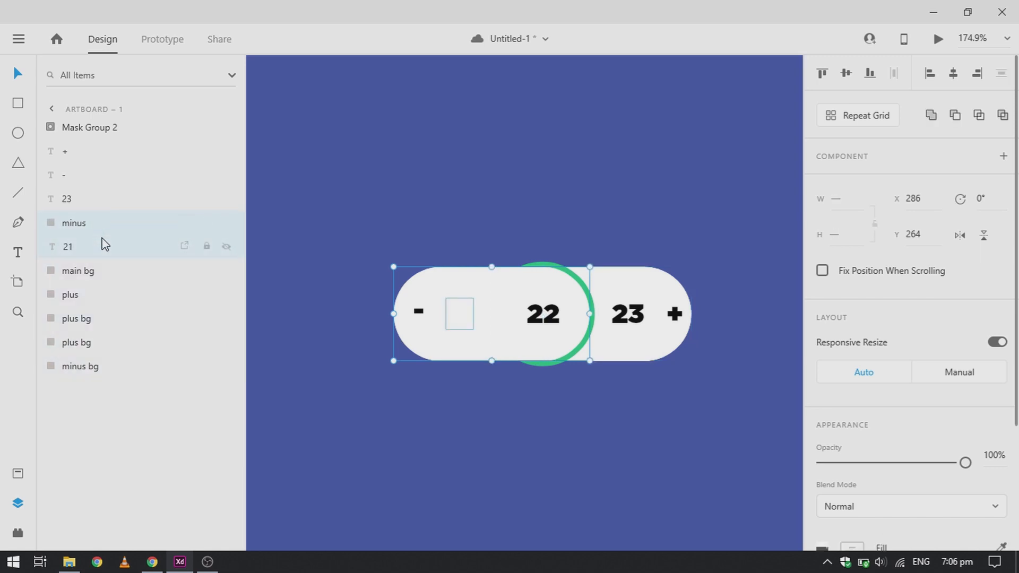
right_click(105, 244)
left_click(206, 328)
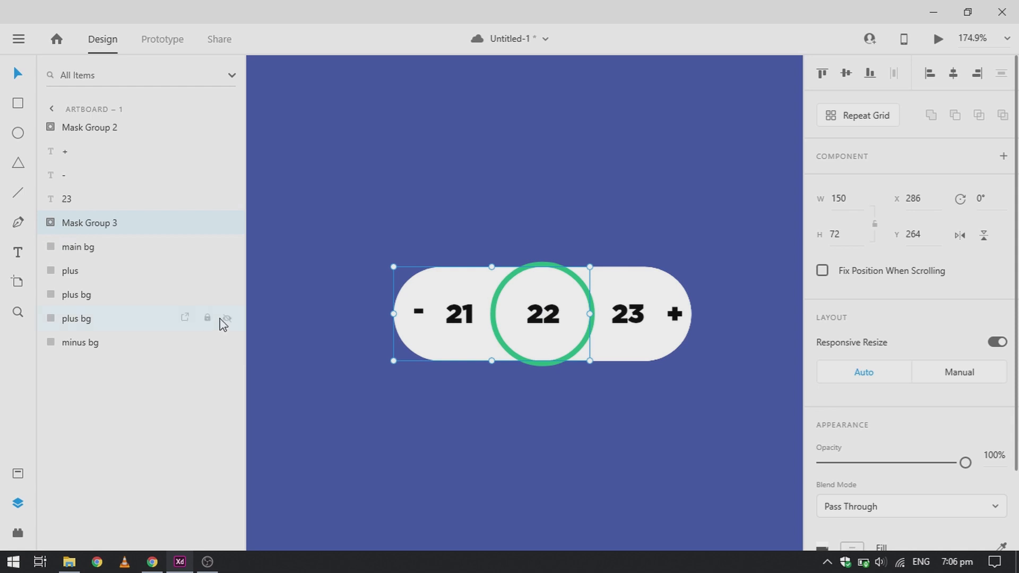
Rename the mask group containing 22 as main mask and the one containing 21 as minus mask
double_click(97, 128)
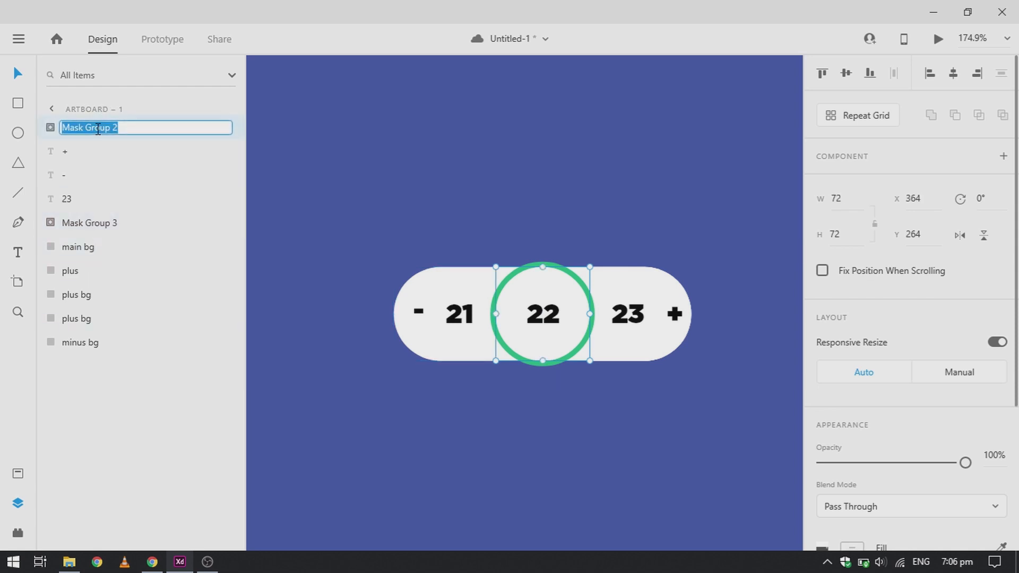
type("main mask")
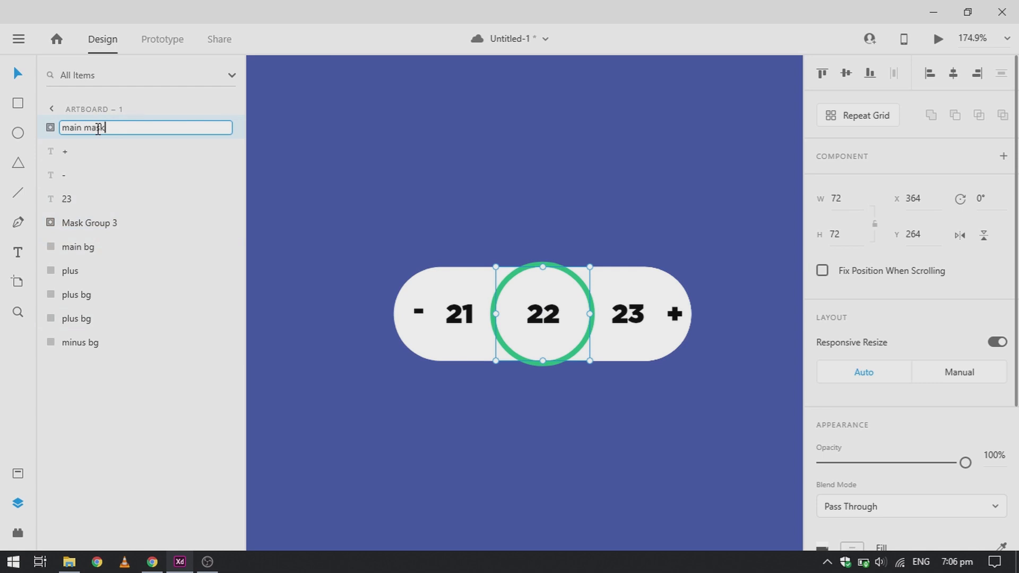
key("Return")
left_click(104, 223)
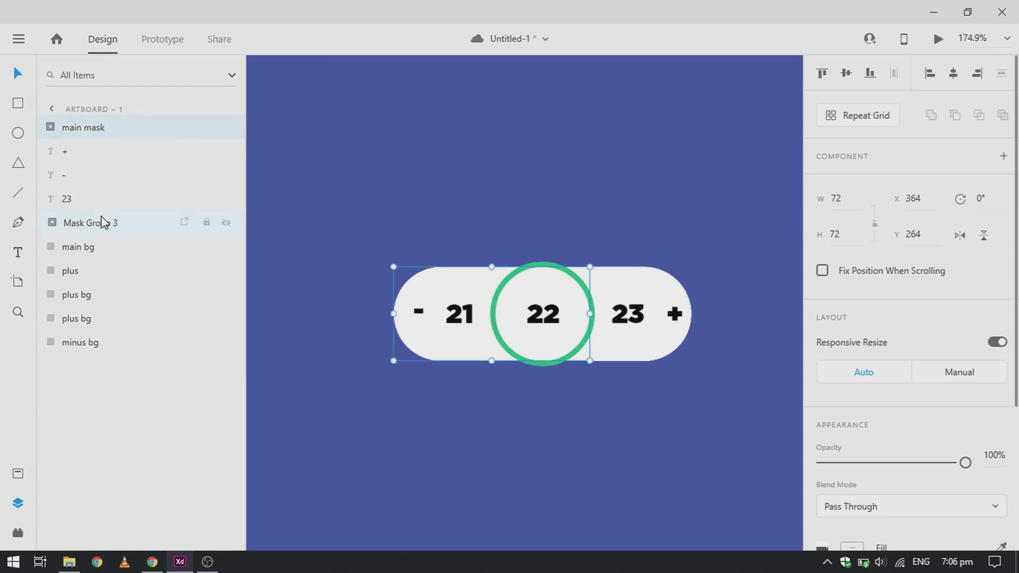
double_click(104, 224)
type("minus mask")
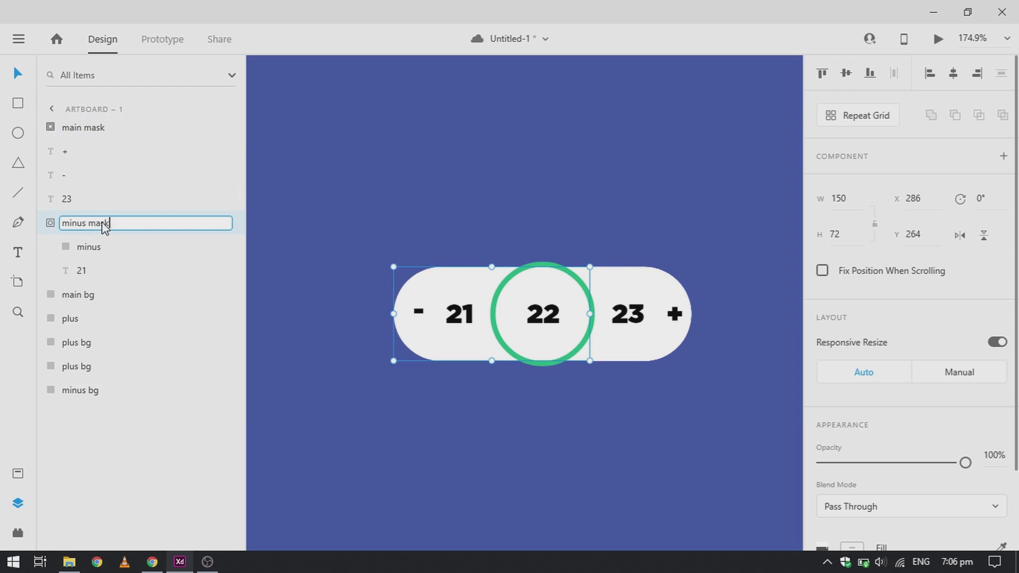
key("Return")
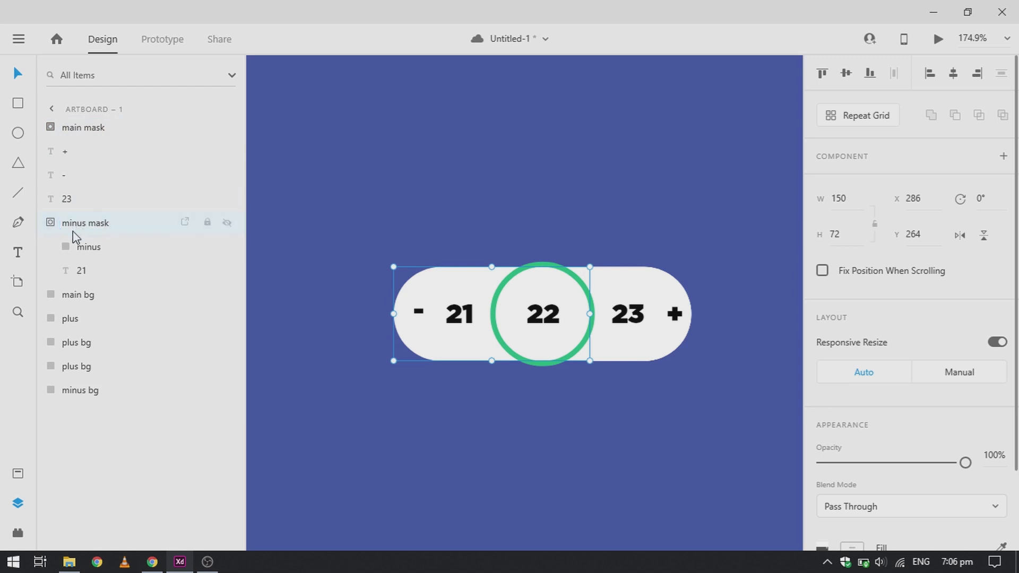
left_click(53, 225)
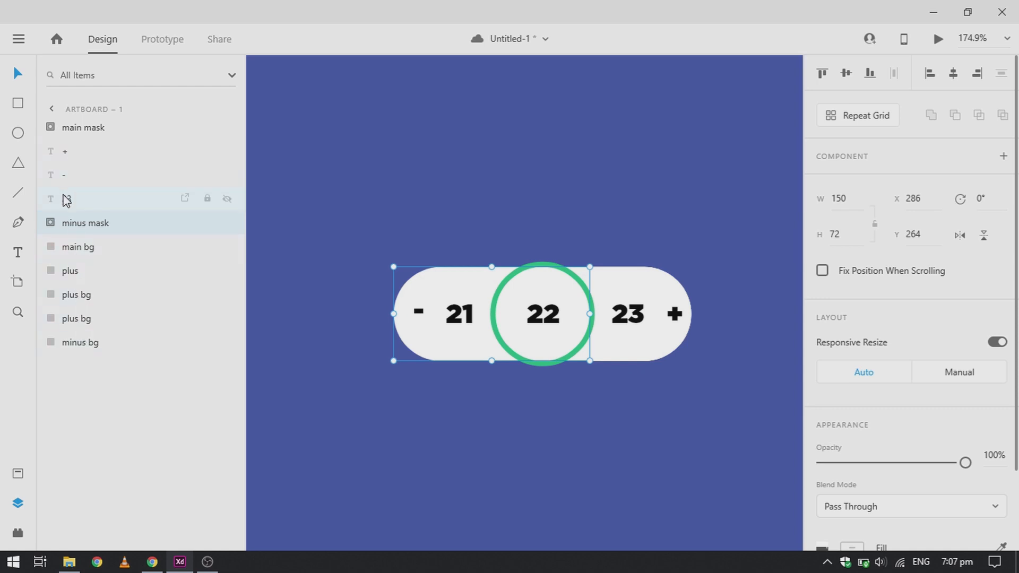
Move the 23 text directly below the plus layer and mask it with the plus shape
left_click_drag(66, 199, 137, 284)
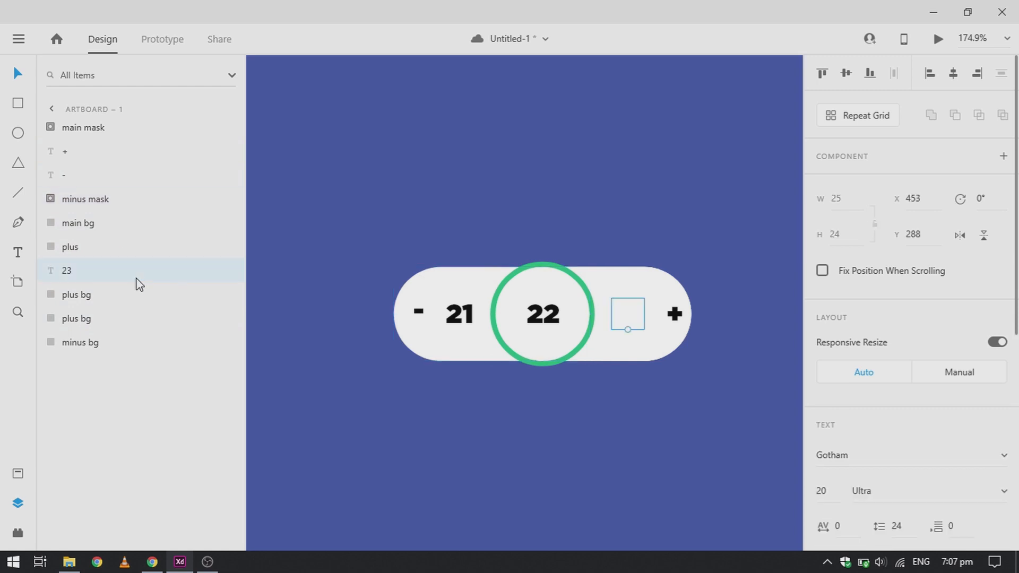
left_click(92, 246)
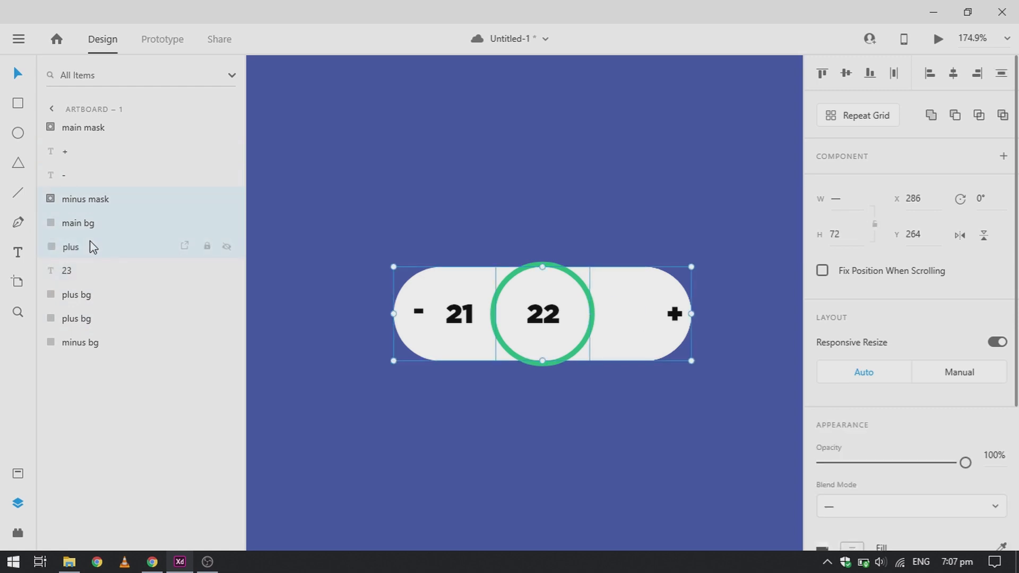
left_click(93, 282, "shift")
right_click(94, 282)
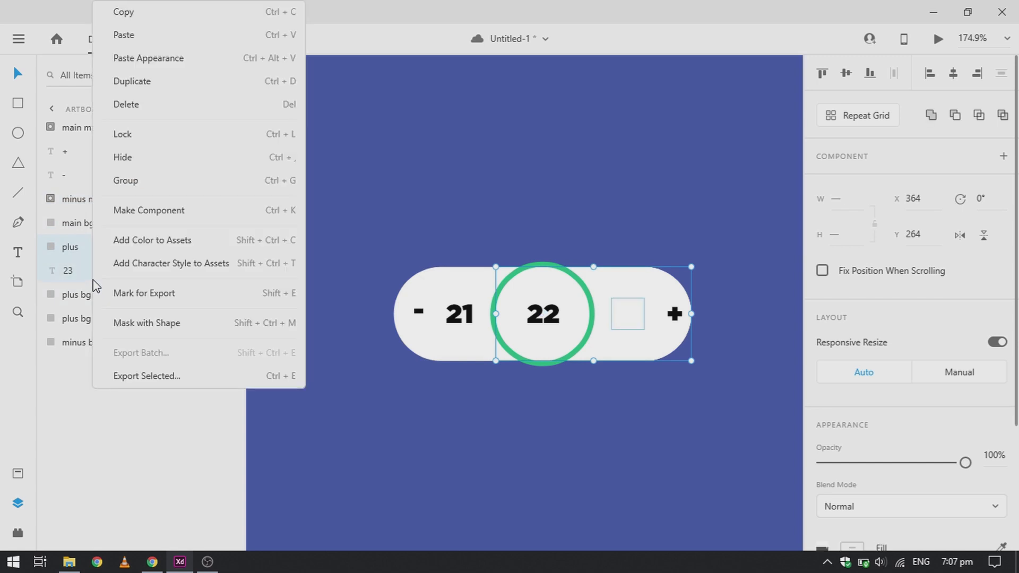
left_click(187, 327)
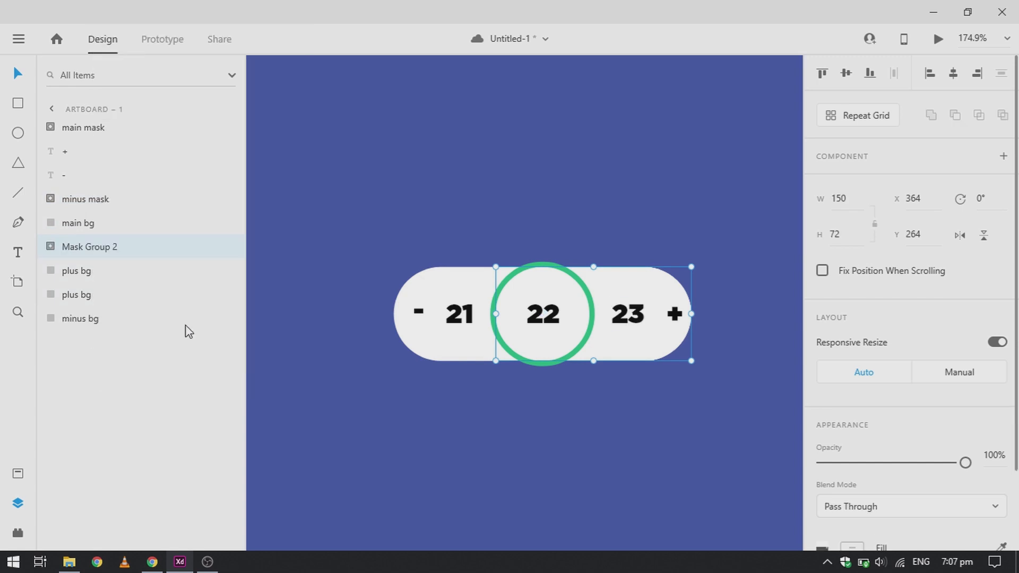
Rename the mask group containing 23 as plus mask
double_click(87, 248)
type("plus mask")
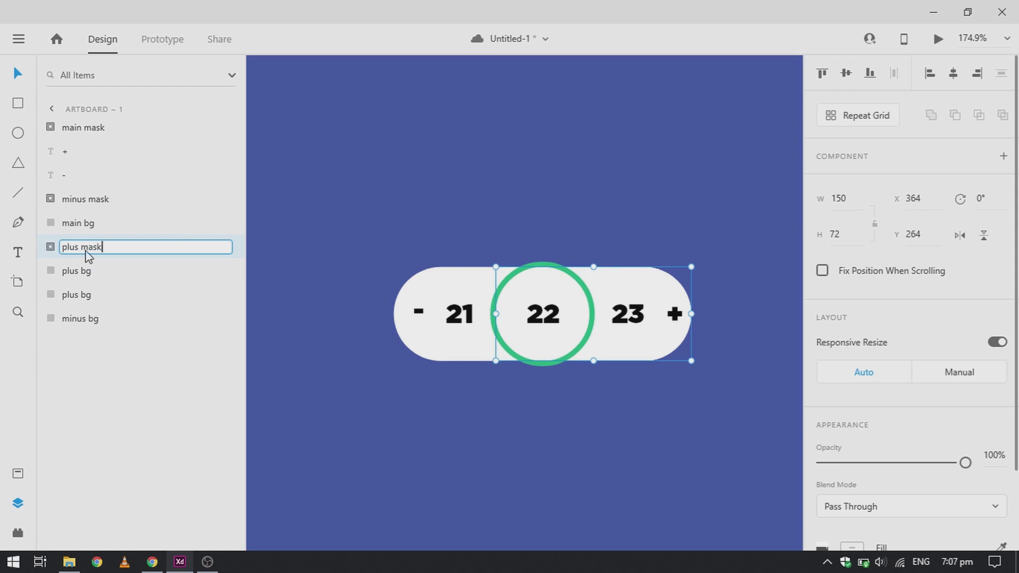
key("Return")
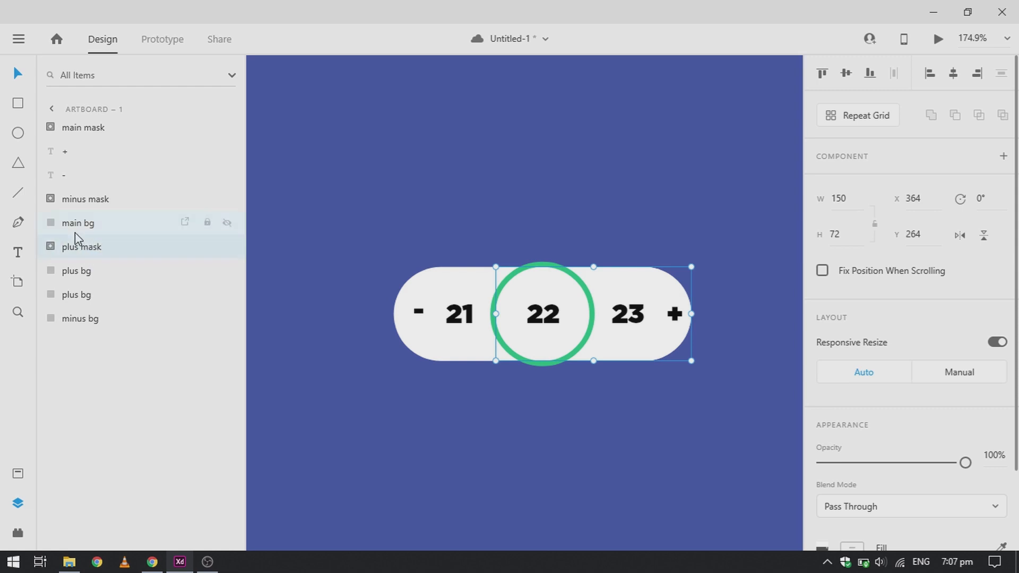
Move main bg to the head of the layer order, with the main mask group directly above it
left_click(53, 135)
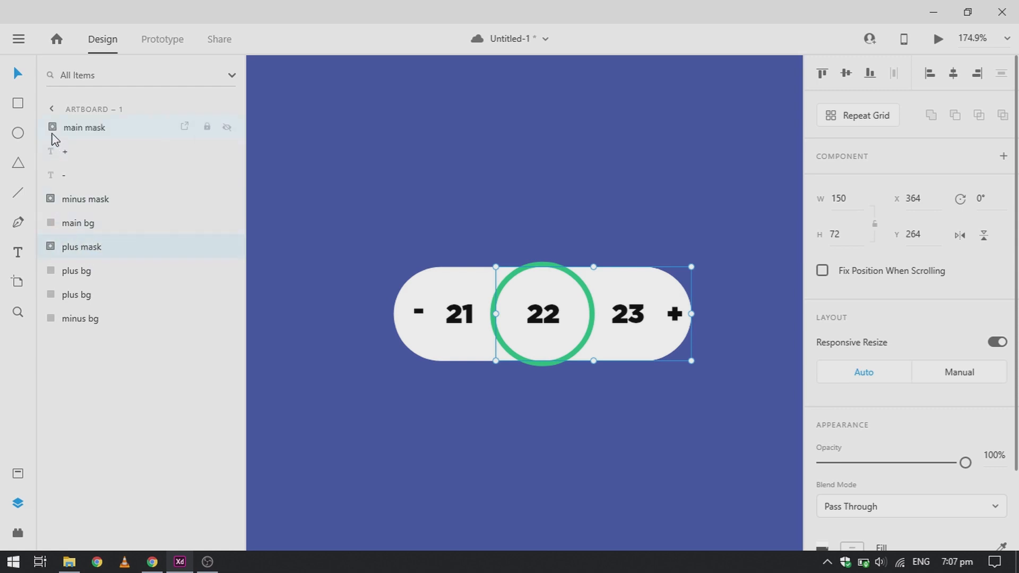
left_click(53, 136)
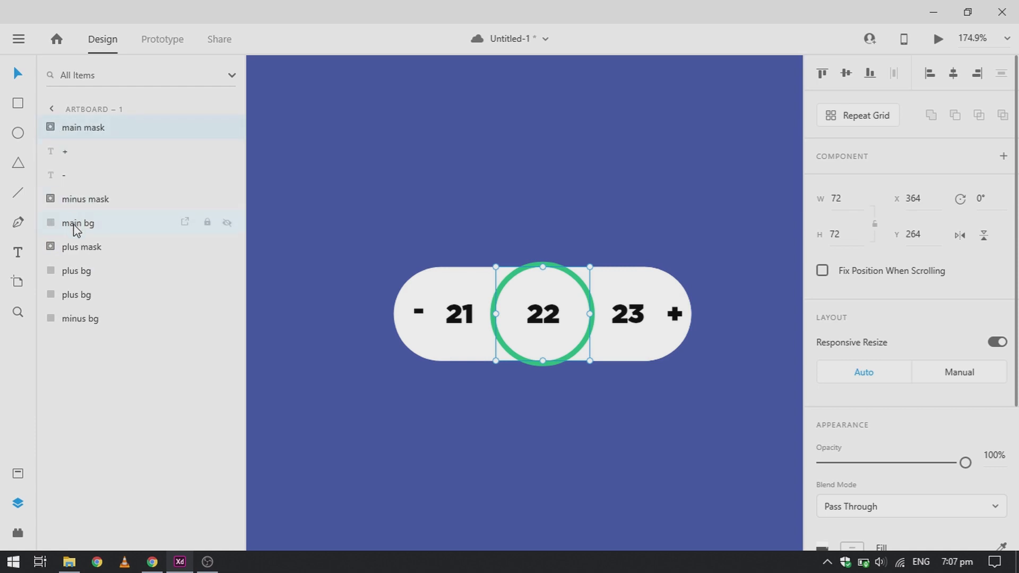
left_click_drag(76, 227, 135, 121)
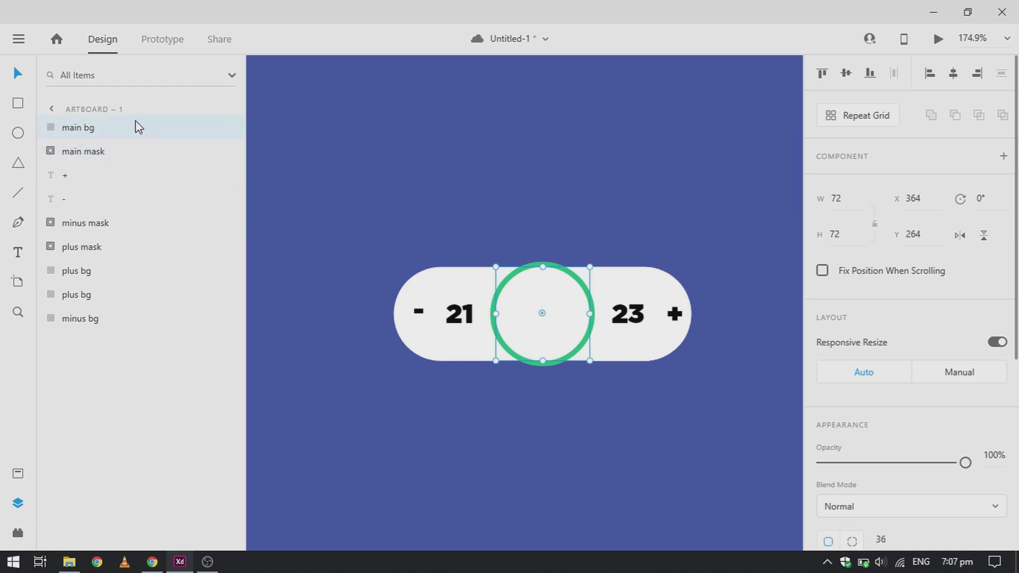
left_click(52, 154)
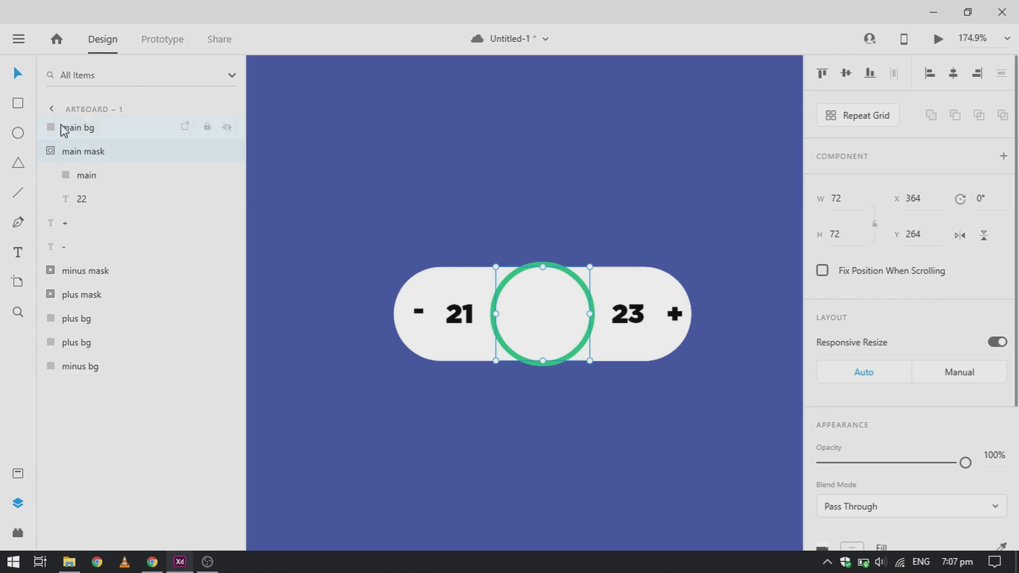
left_click_drag(81, 298, 123, 306)
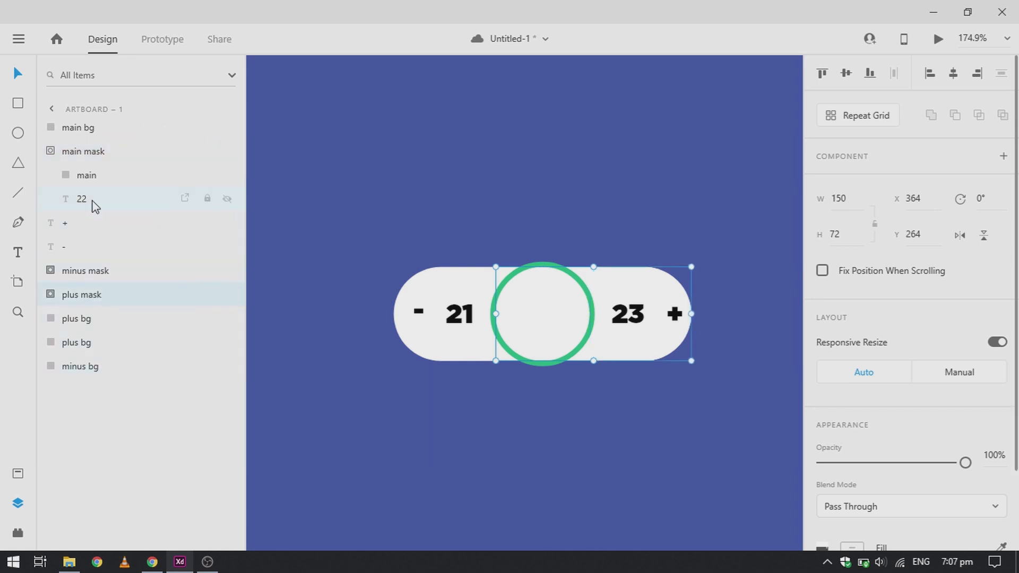
left_click_drag(62, 154, 89, 122)
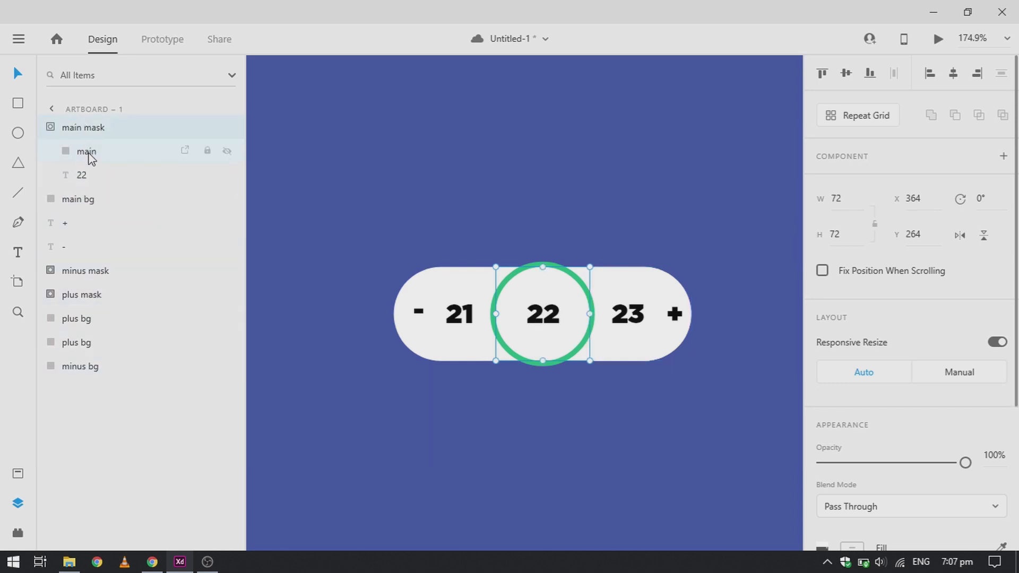
Narrow the plus shape inside the plus mask from its right edge to a width of about 76, masking out the 23
left_click(491, 399)
left_click(438, 286)
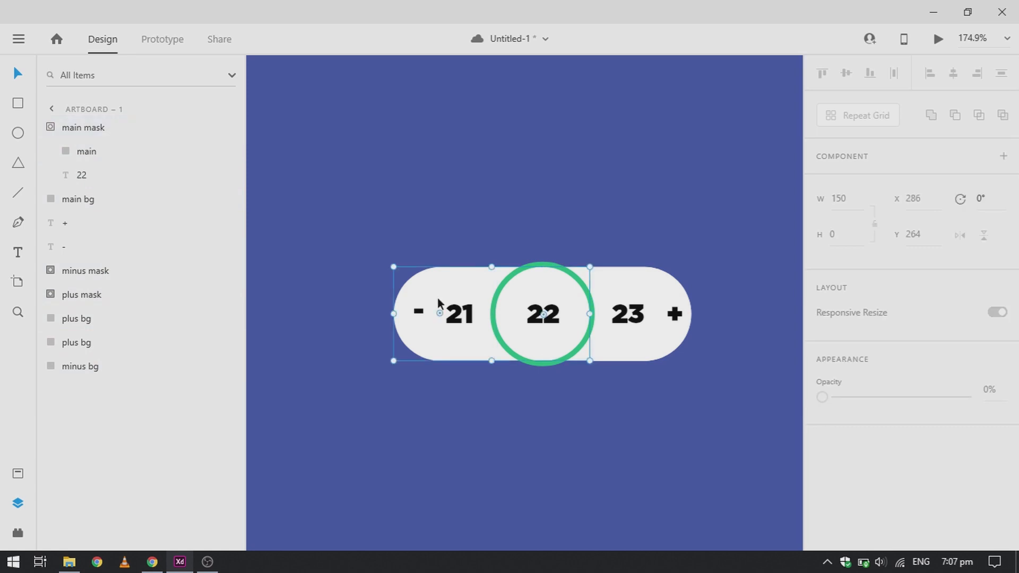
double_click(60, 300)
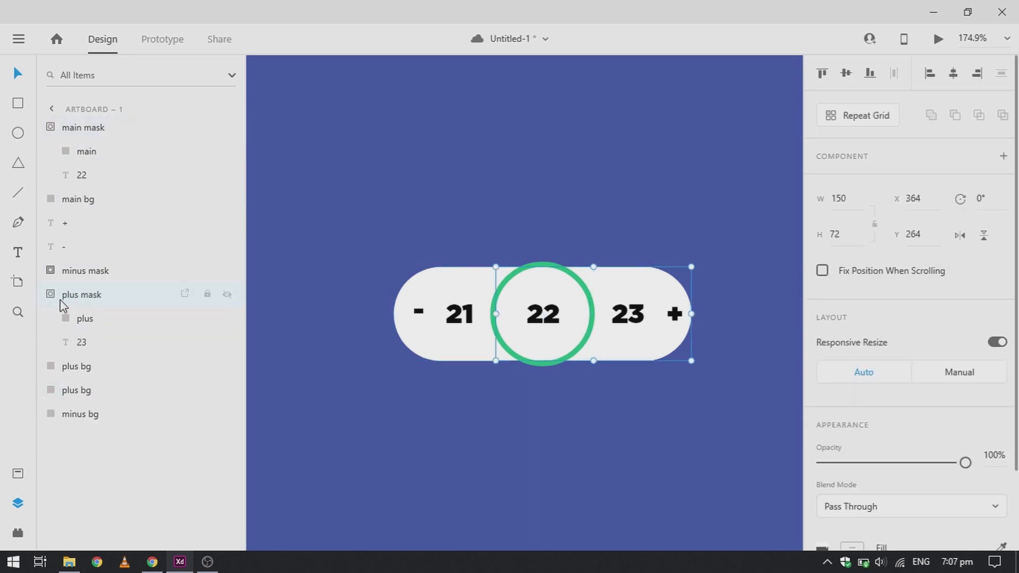
left_click(104, 325)
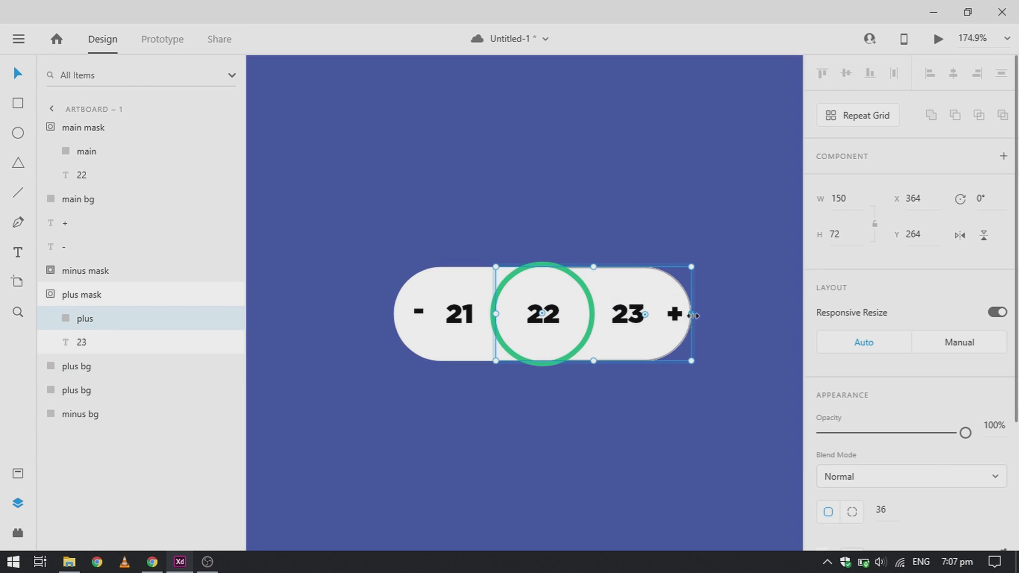
left_click_drag(693, 315, 594, 317)
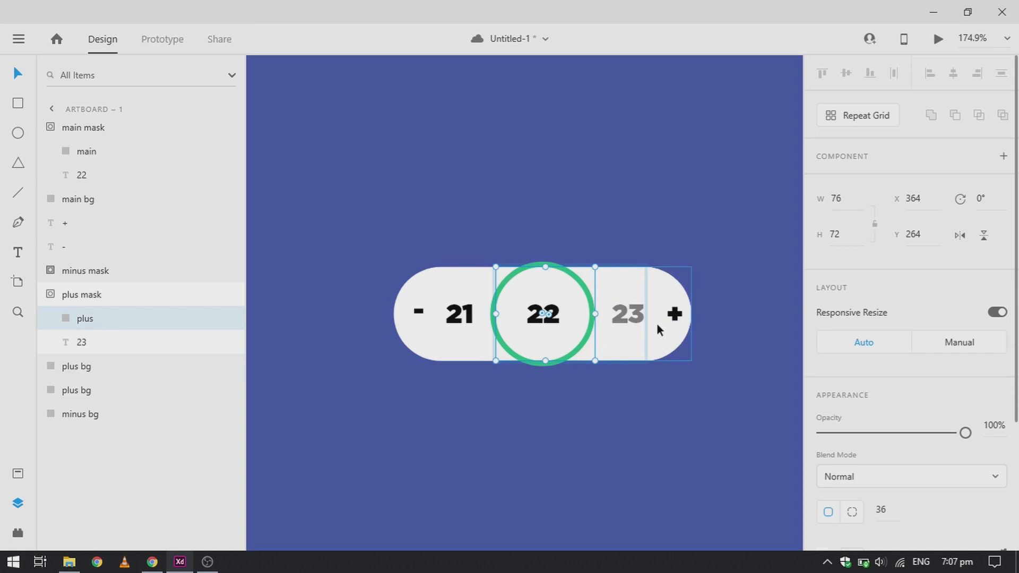
Narrow the minus shape inside the minus mask from its left edge to about 70 wide, masking out the 21, and save the document
left_click(54, 272)
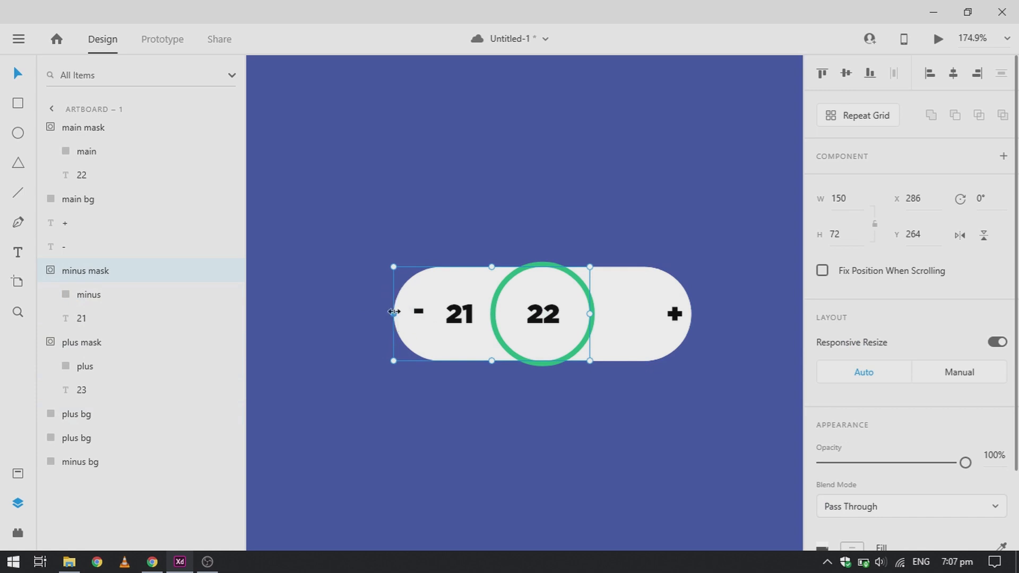
left_click_drag(393, 312, 449, 314)
key("ctrl+z")
left_click(116, 293)
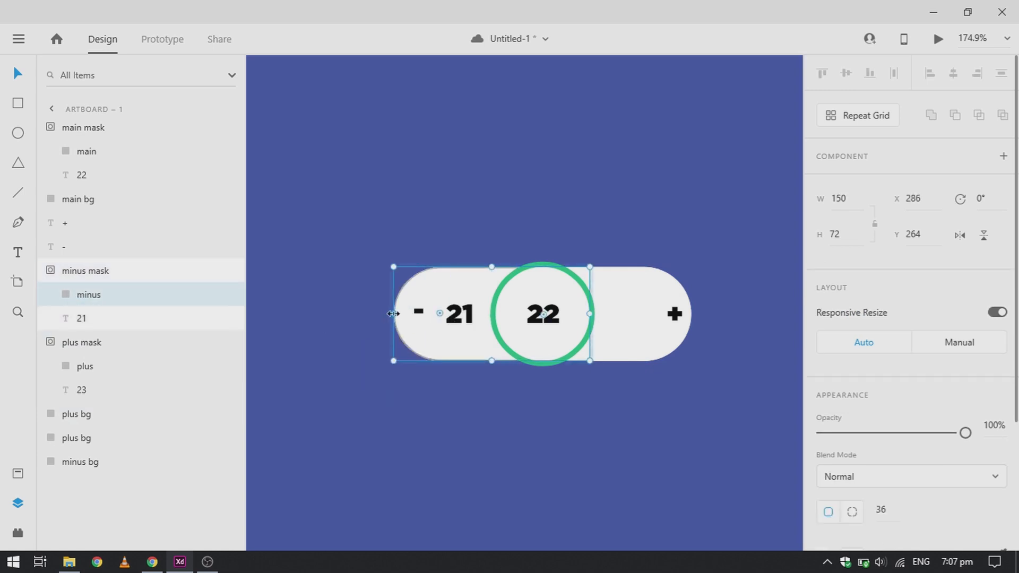
left_click_drag(393, 313, 498, 313)
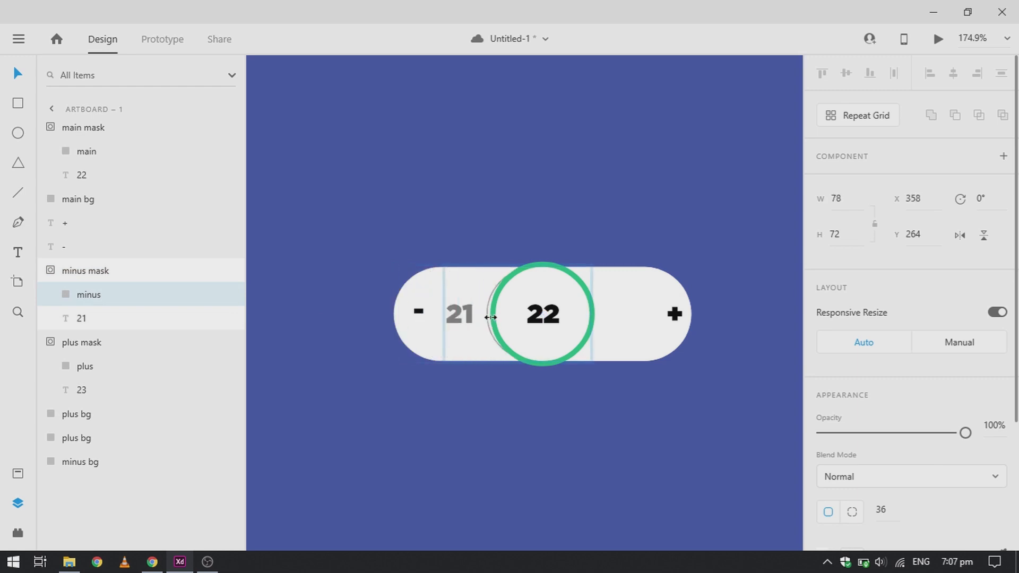
left_click(532, 443)
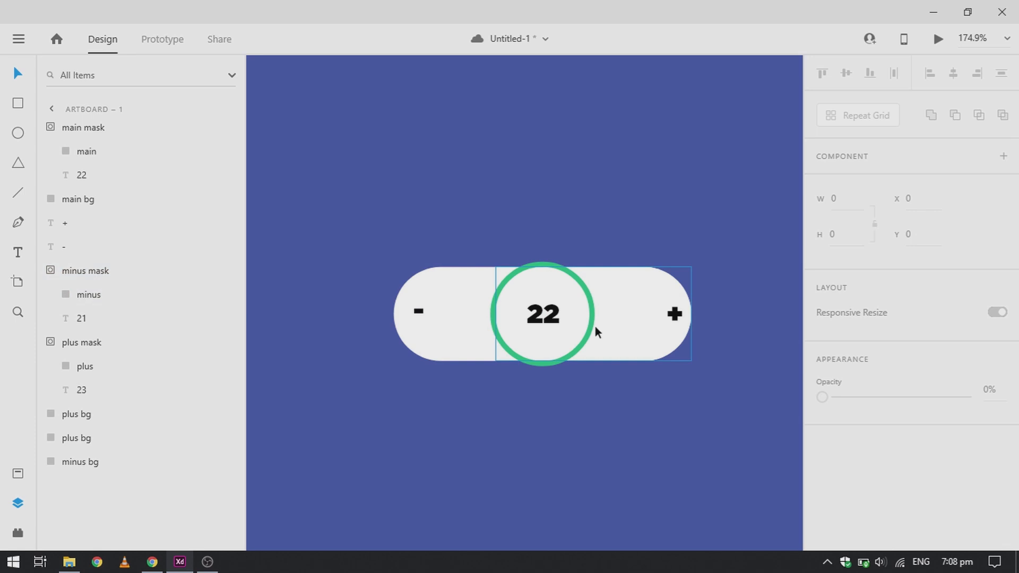
scroll(594, 327, "down", 5)
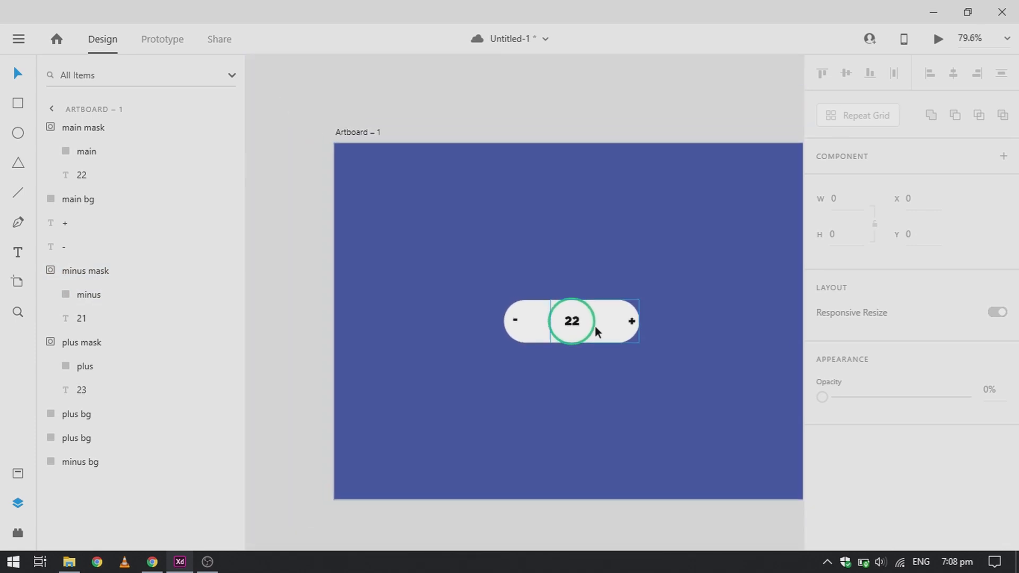
key("ctrl+s")
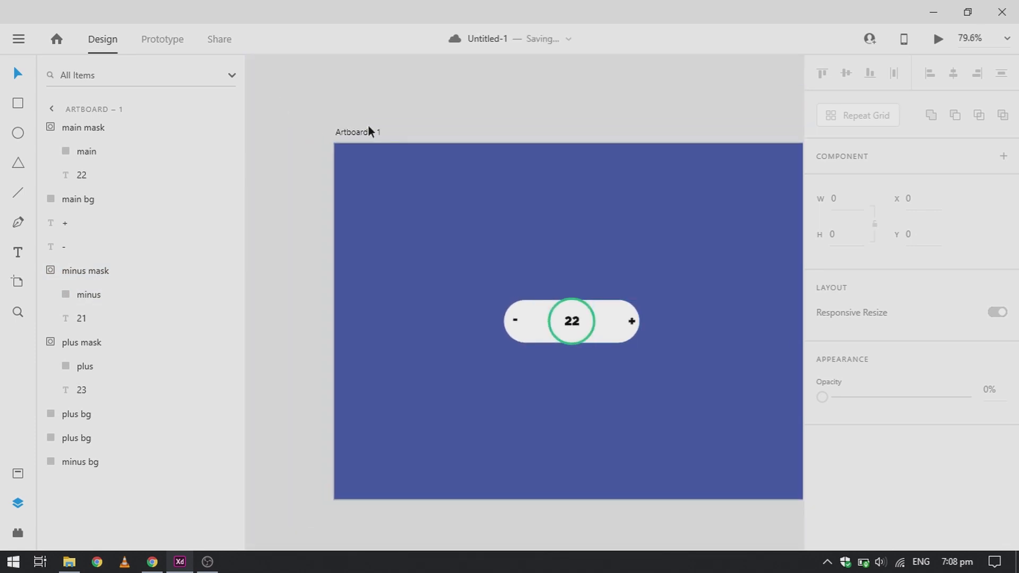
Set the fill color of Artboard – 1 to #181818
left_click(476, 243)
left_click(852, 480)
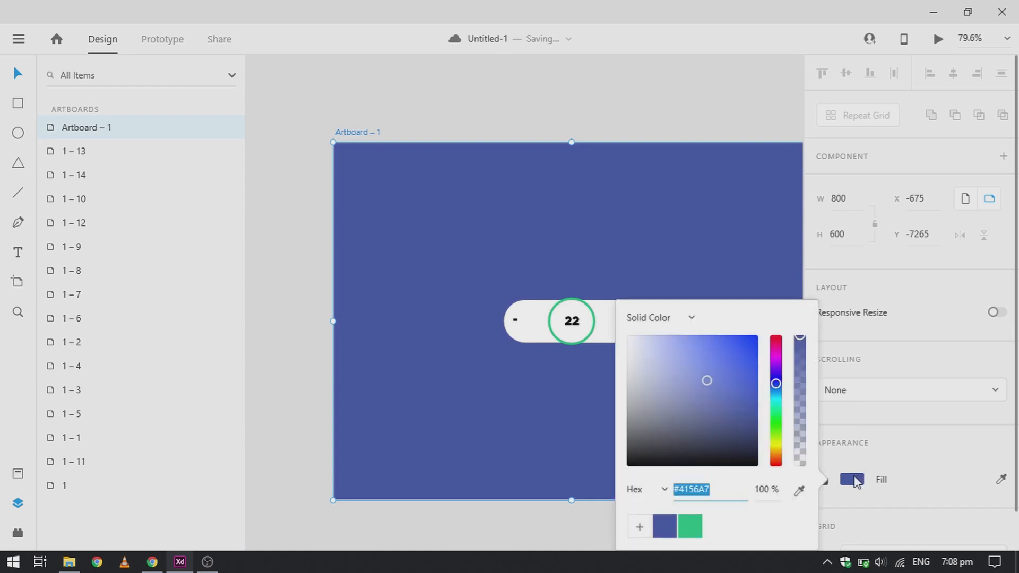
left_click_drag(701, 452, 576, 519)
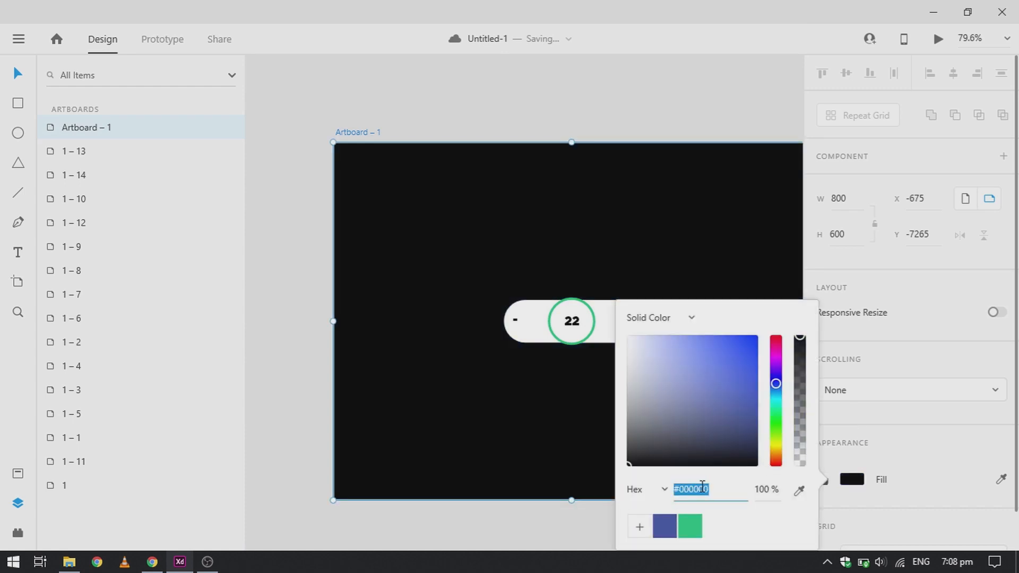
type("c1c1c1")
key("Return")
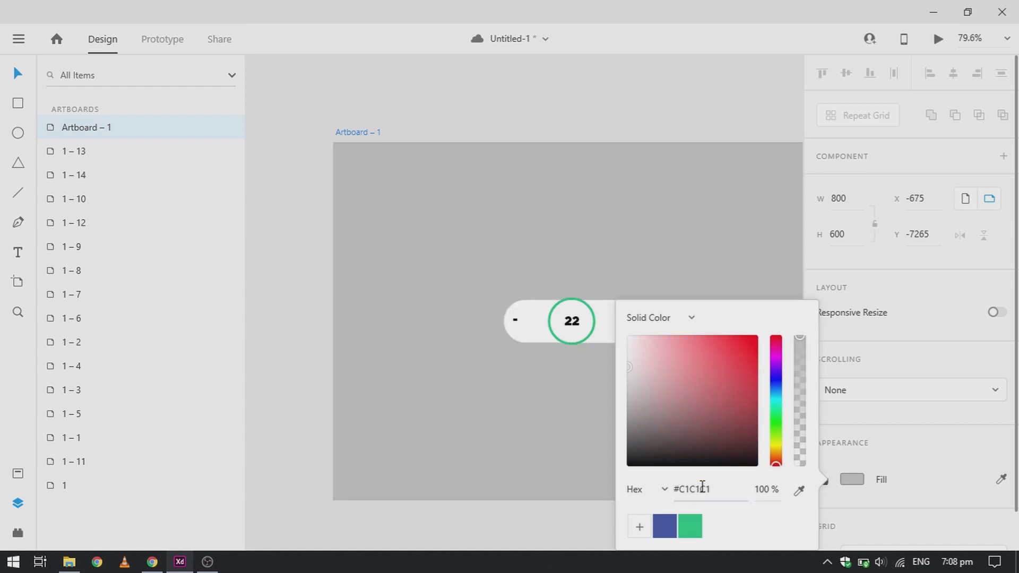
left_click(702, 486)
type("18181")
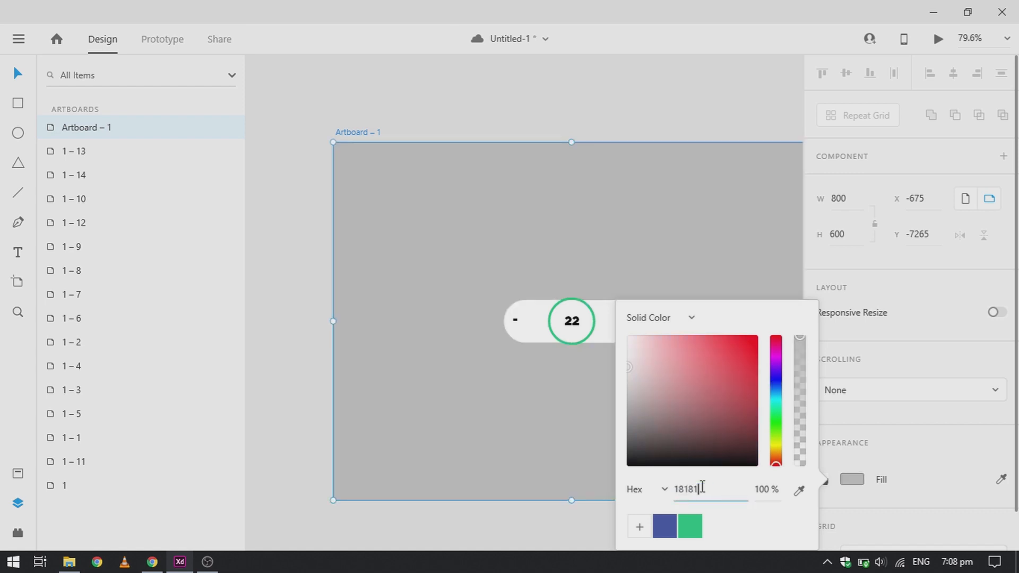
type("8")
key("Return")
left_click(555, 412)
scroll(555, 412, "down", 2)
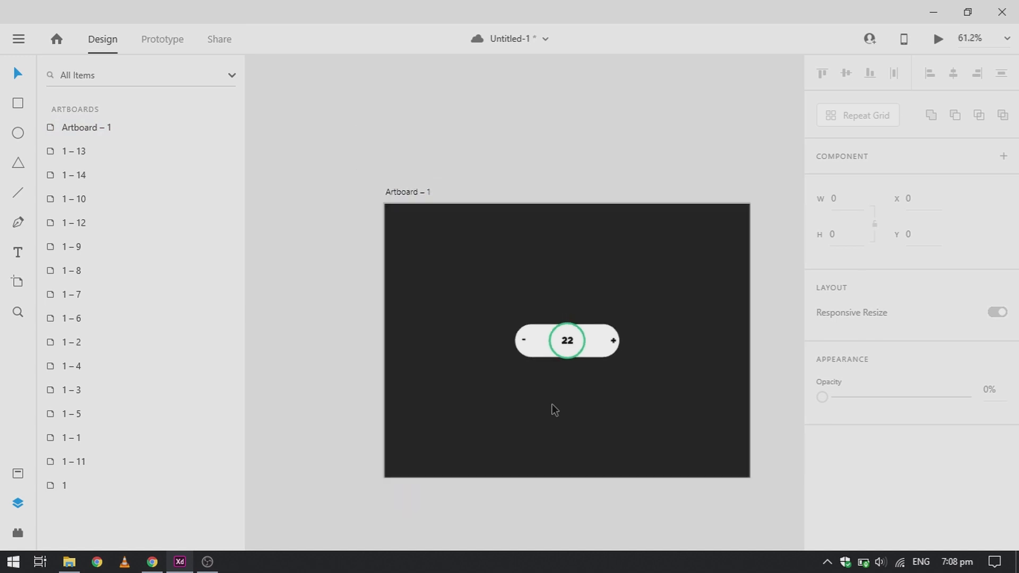
Duplicate Artboard – 1 and stretch the copy's main bg circle leftward over the minus side to a width of about 148
left_click(415, 192)
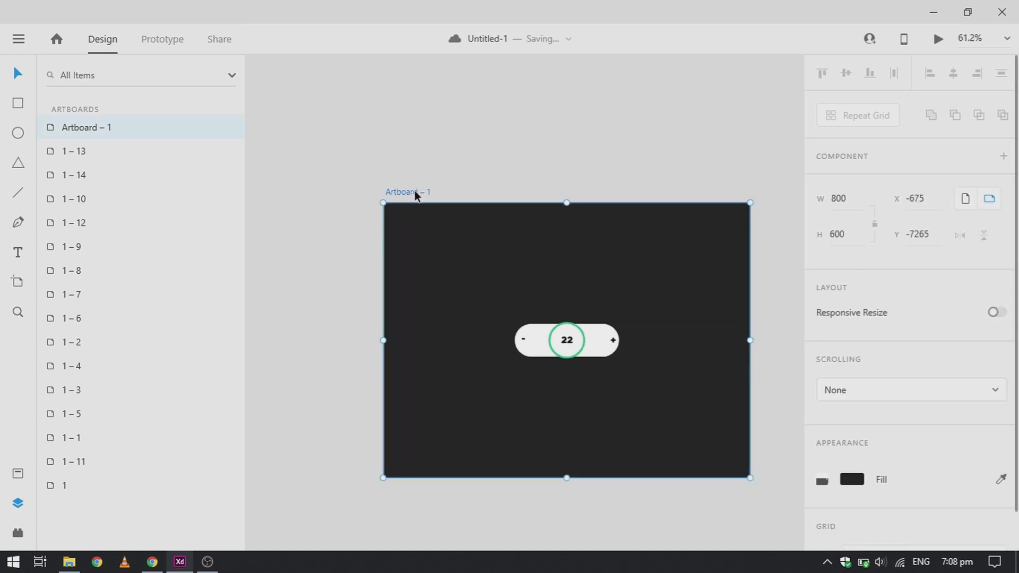
key("ctrl+d")
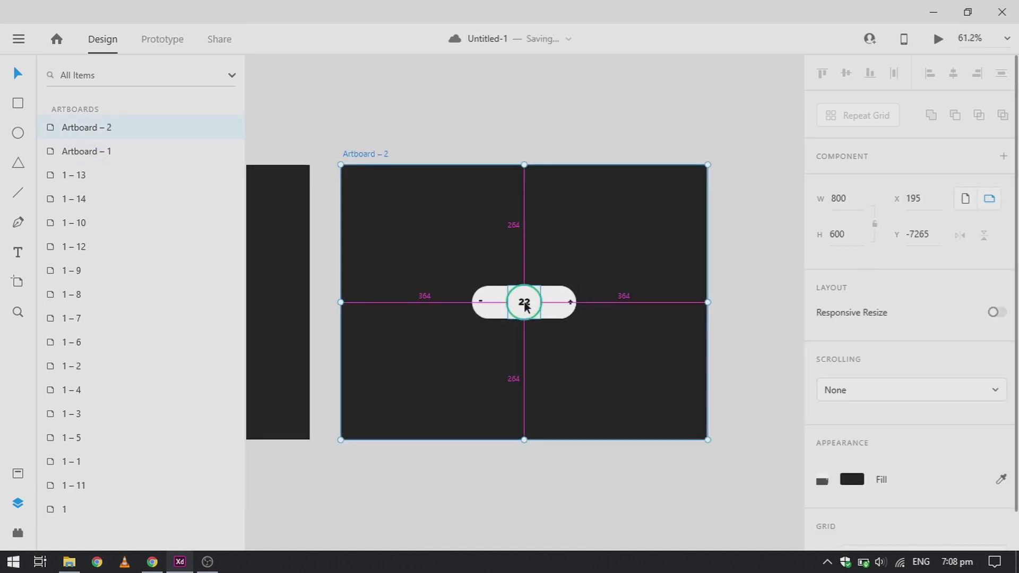
scroll(521, 298, "up", 4)
scroll(426, 305, "up", 2)
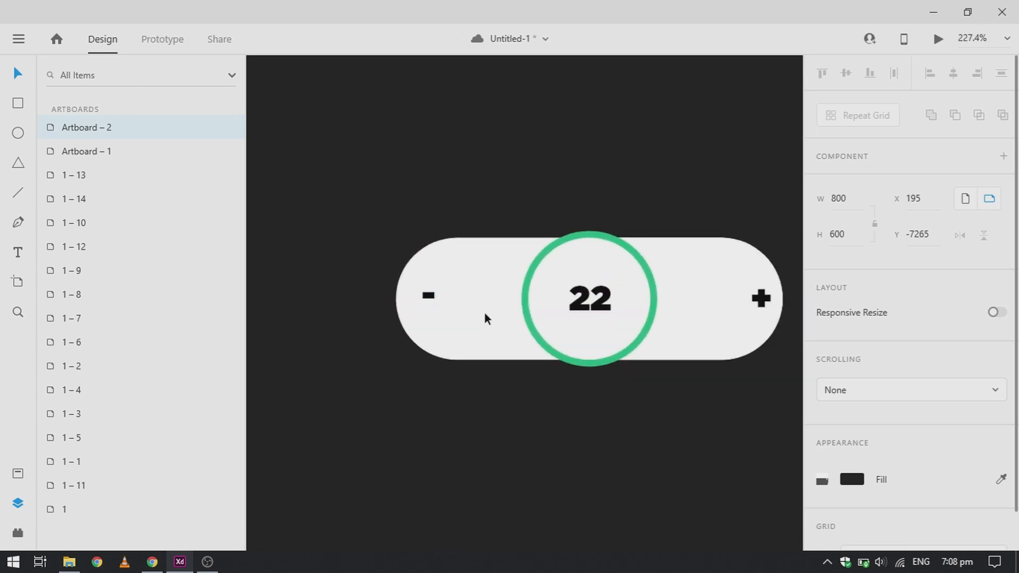
left_click(530, 313)
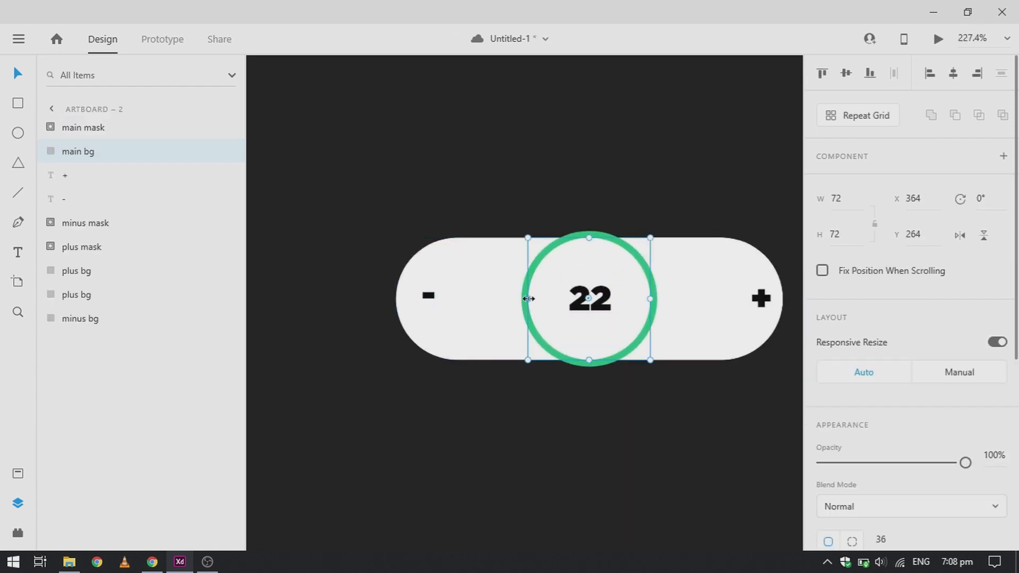
left_click_drag(525, 298, 399, 308)
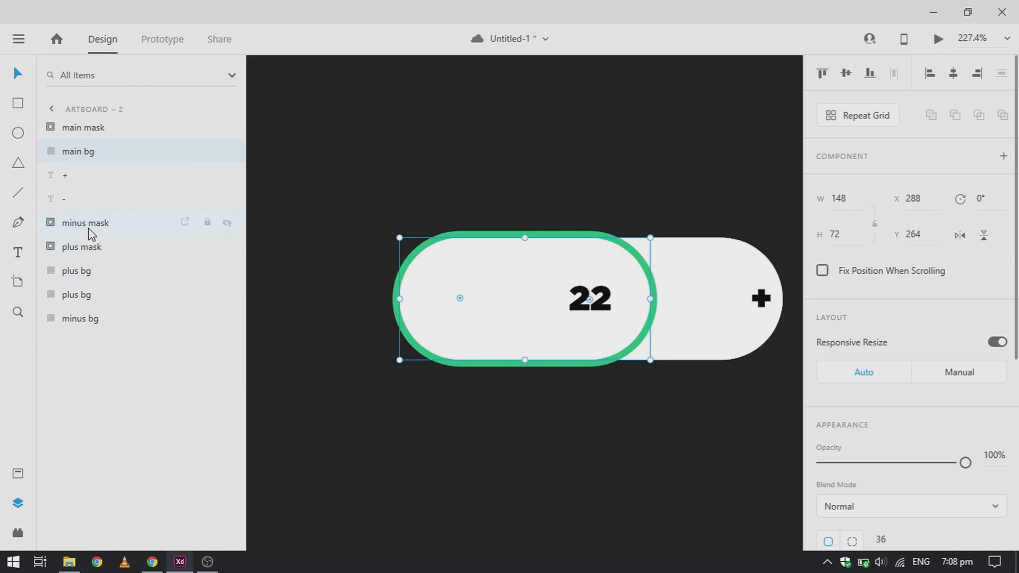
Move the copy's minus mask directly above main bg and widen its minus shape leftward to 150, revealing the 21
left_click_drag(97, 225, 132, 143)
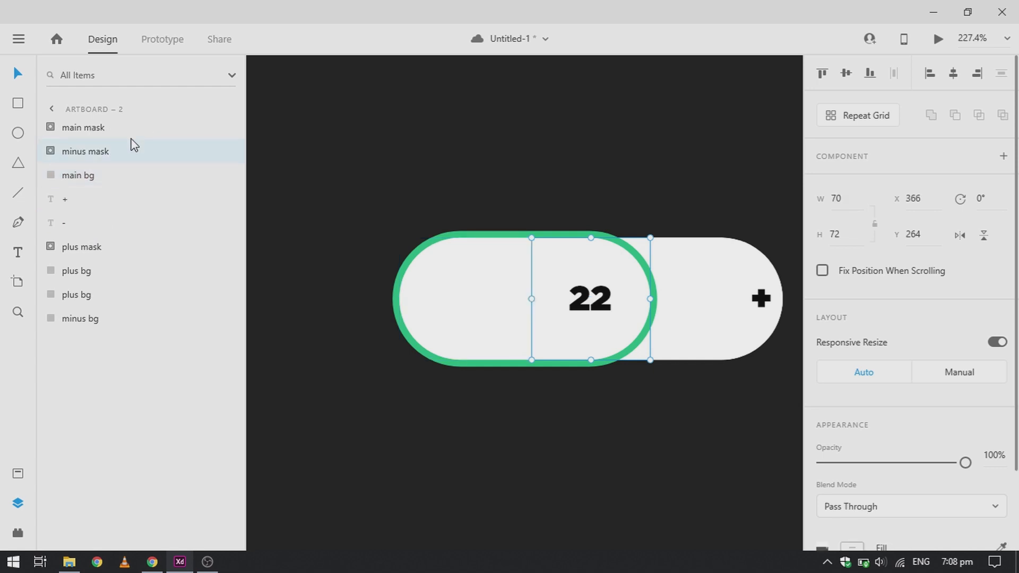
left_click(51, 151)
left_click(74, 174)
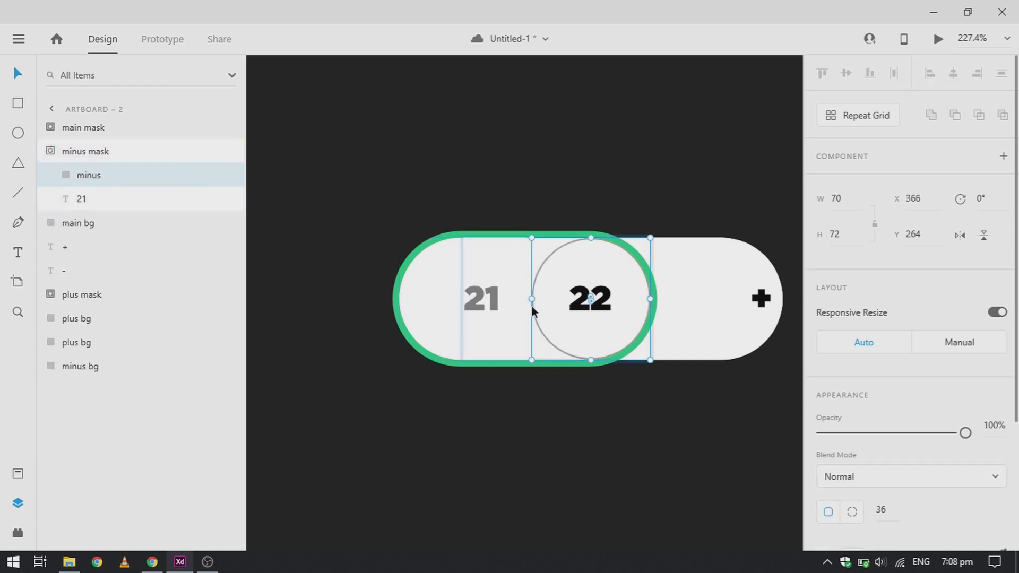
left_click_drag(531, 298, 396, 298)
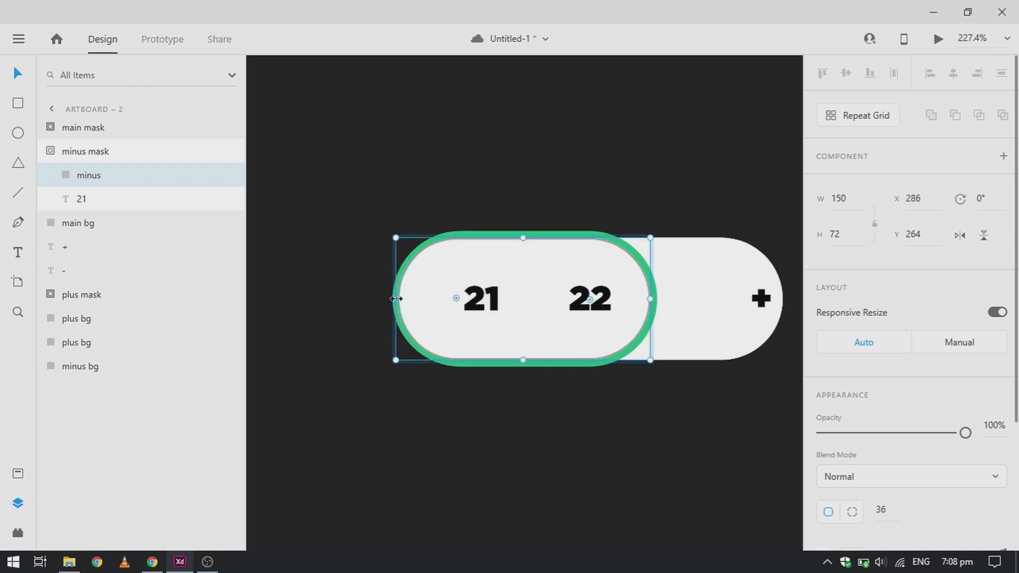
left_click(473, 431)
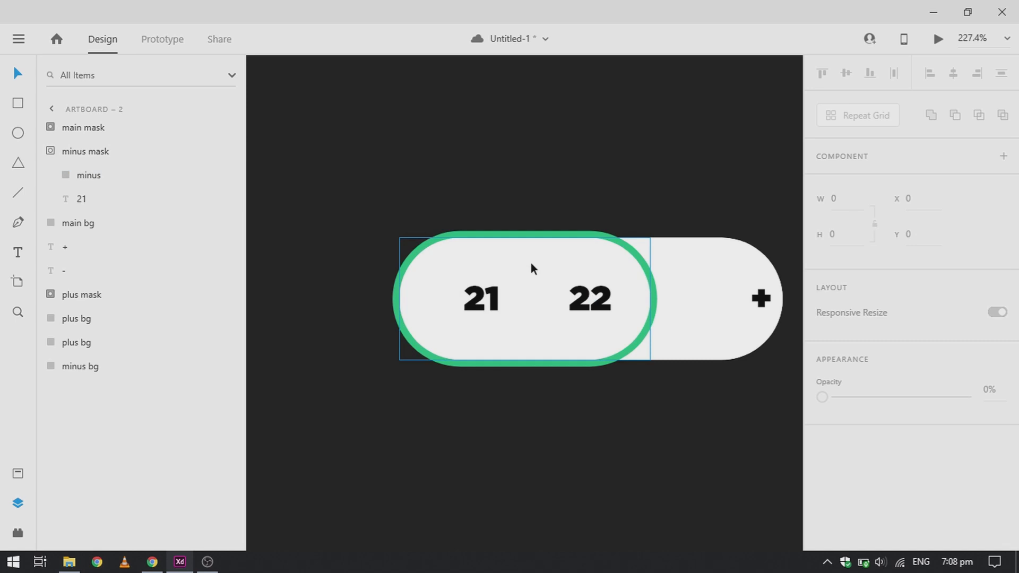
Move the minus mask group in Artboard – 1 up to directly below main bg
scroll(530, 263, "down", 6)
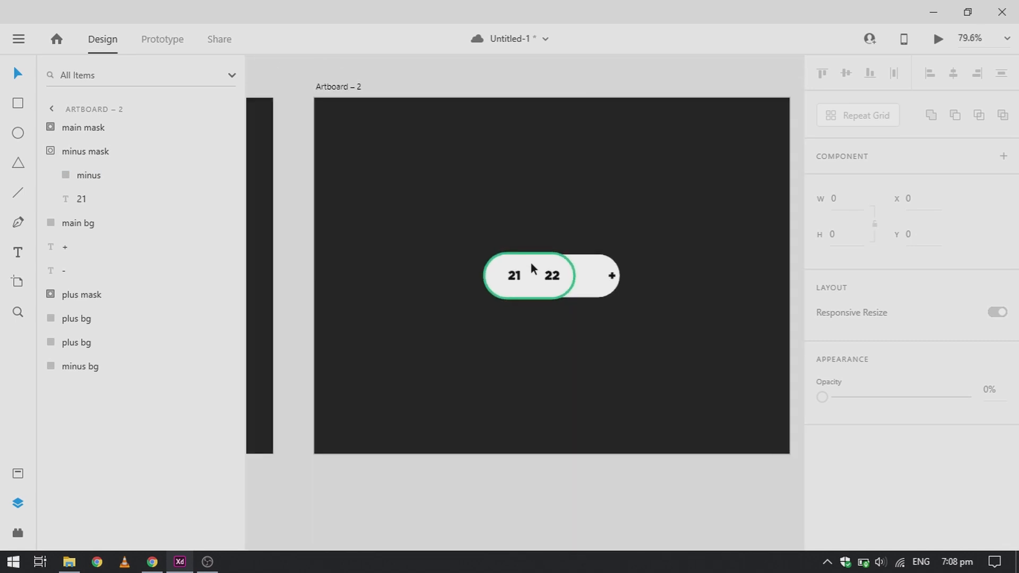
scroll(531, 263, "left", 5)
scroll(531, 262, "left", 2)
left_click(428, 276)
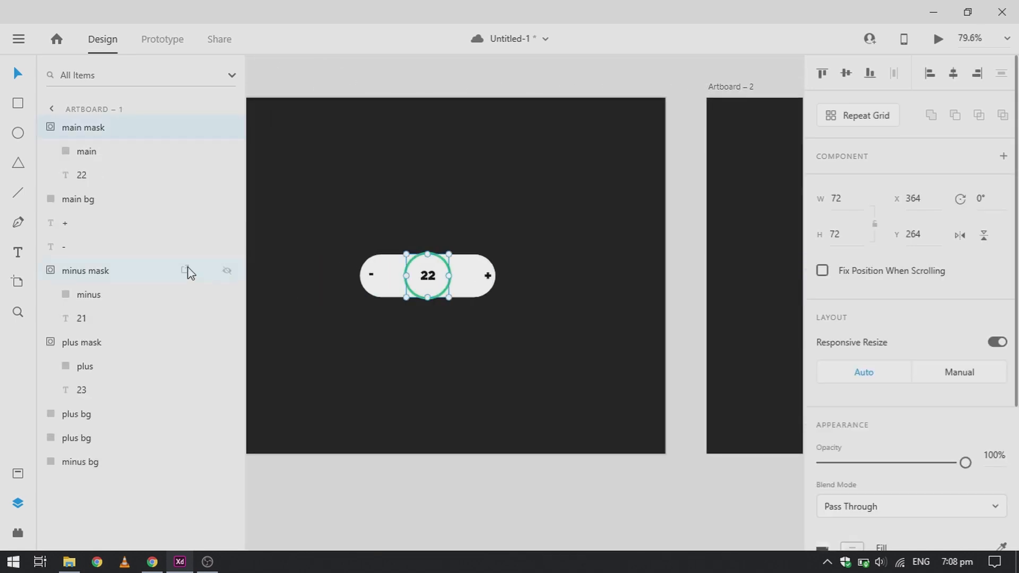
left_click_drag(113, 274, 133, 184)
left_click_drag(70, 282, 82, 211)
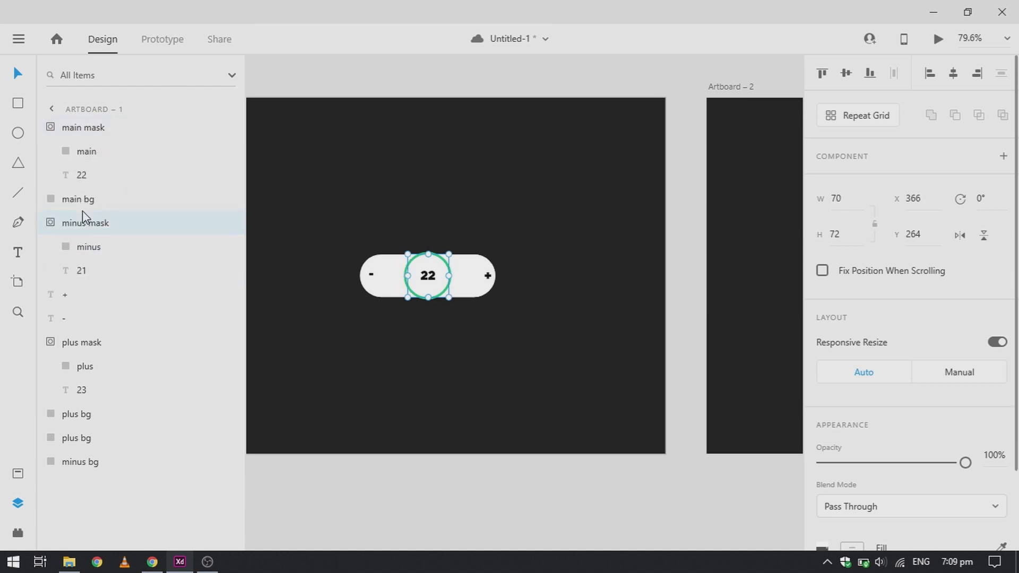
Reorder Artboard – 1's layers so plus mask and minus mask sit between main mask and main bg, with plus mask above minus mask
left_click(53, 131)
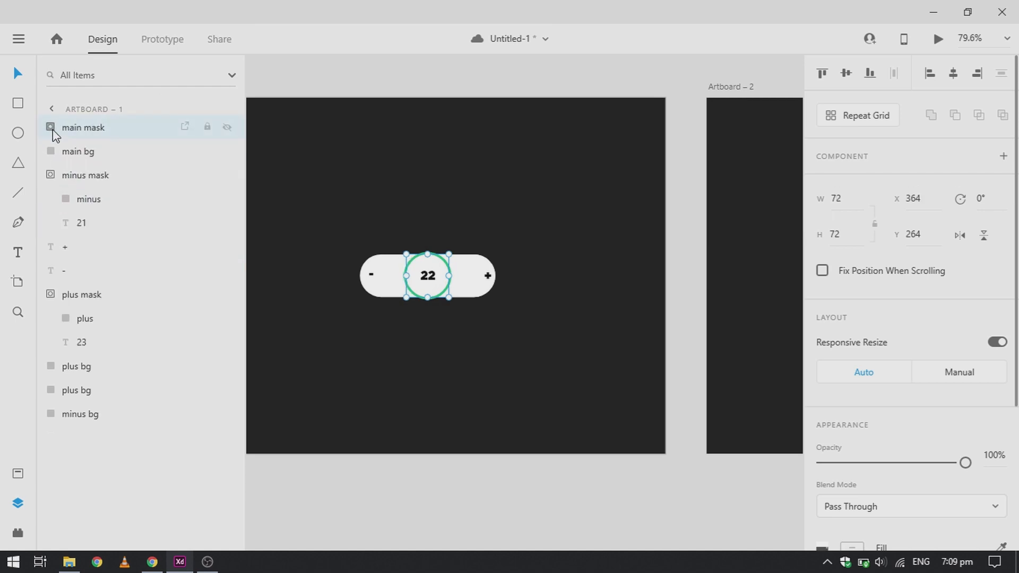
left_click_drag(68, 178, 69, 150)
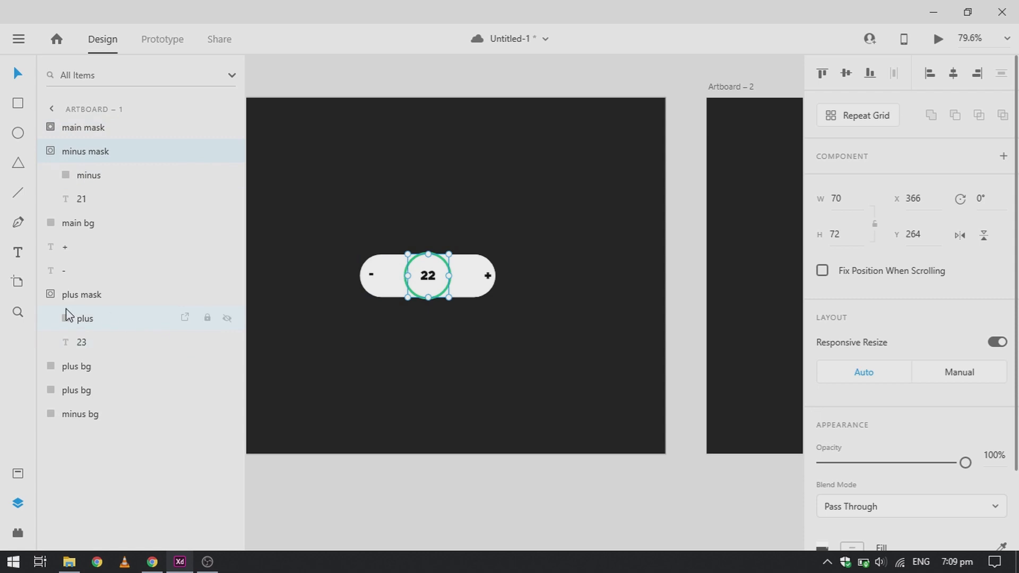
left_click_drag(69, 293, 101, 139)
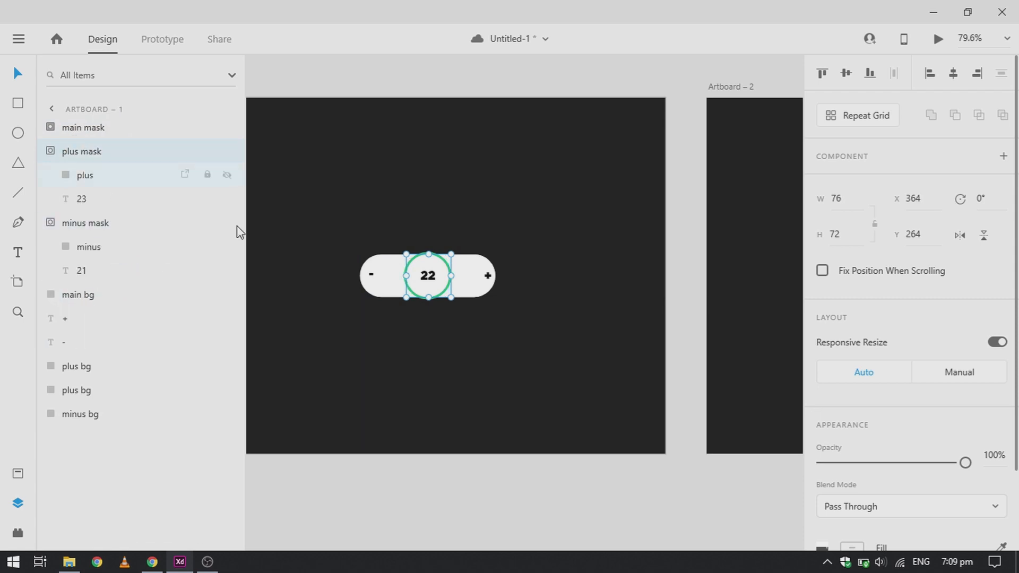
left_click(484, 332)
Duplicate Artboard – 2 with its expanded minus state
scroll(484, 332, "right", 8)
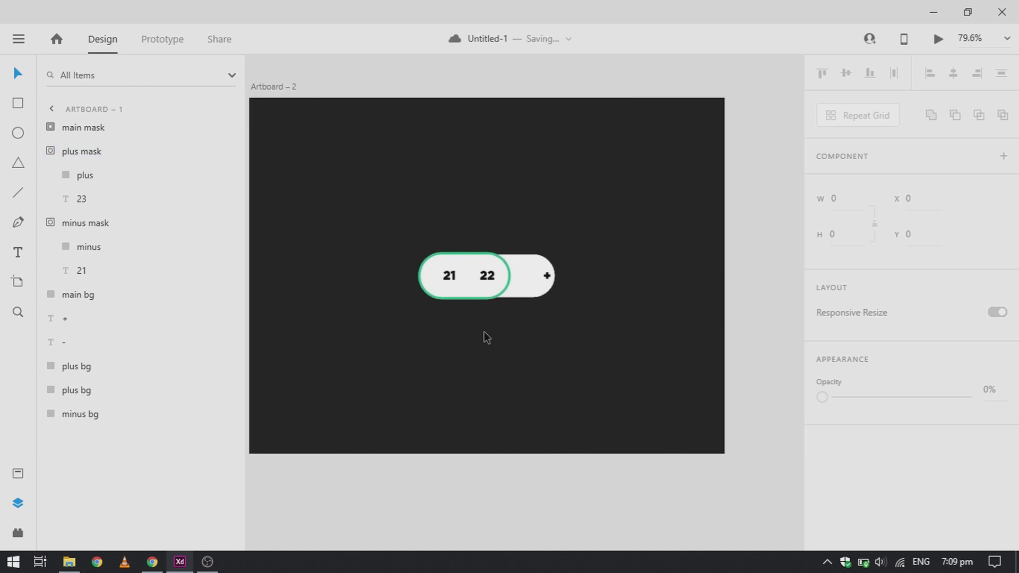
scroll(476, 314, "down", 2)
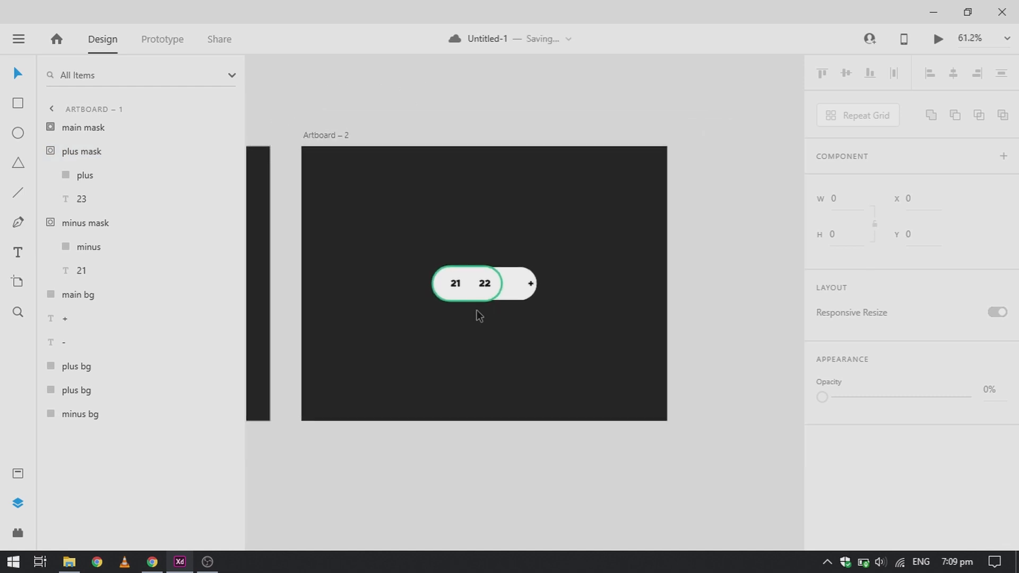
left_click(335, 139)
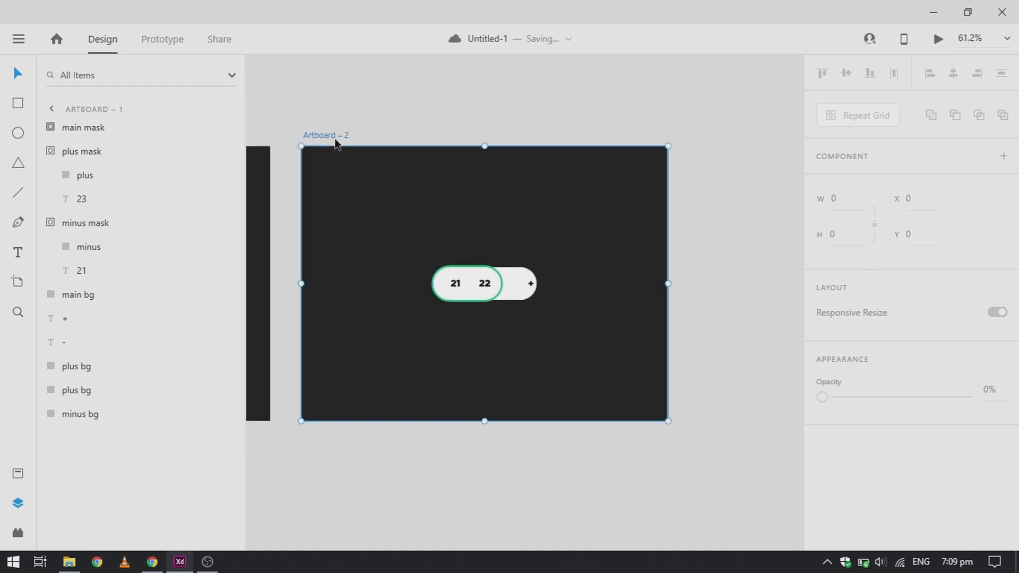
key("ctrl+d")
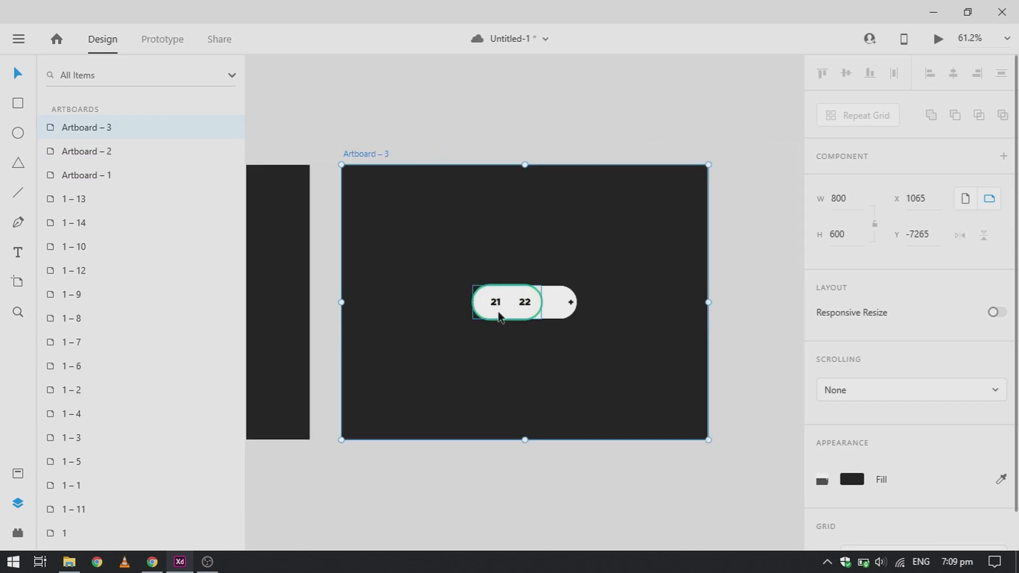
Move the masked 21 label in Artboard – 3 rightward over the 22, to X 388
scroll(515, 316, "up", 5)
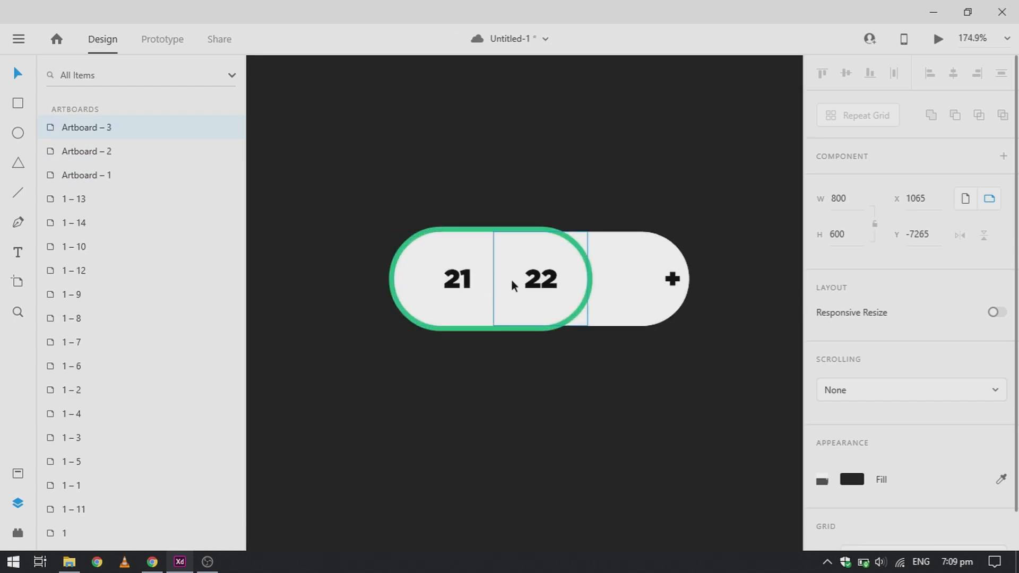
left_click(467, 281)
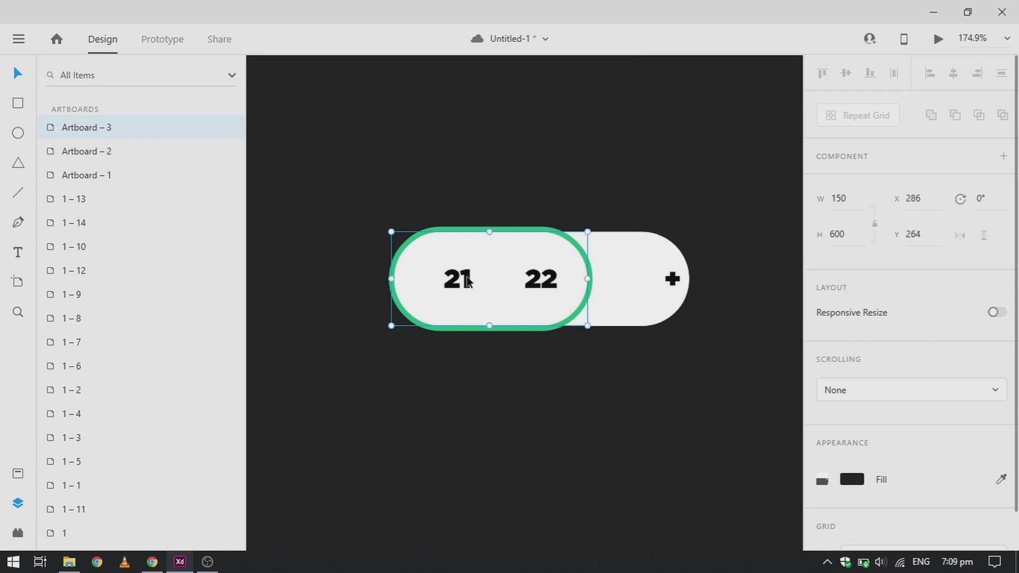
double_click(466, 281)
double_click(466, 281)
left_click_drag(467, 281, 550, 281)
scroll(550, 281, "up", 10)
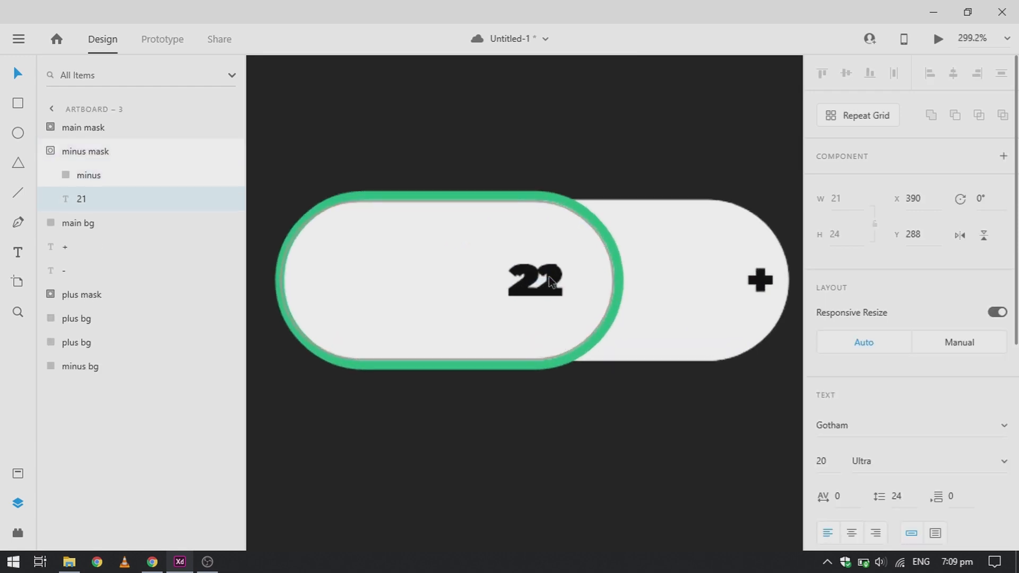
key("Left")
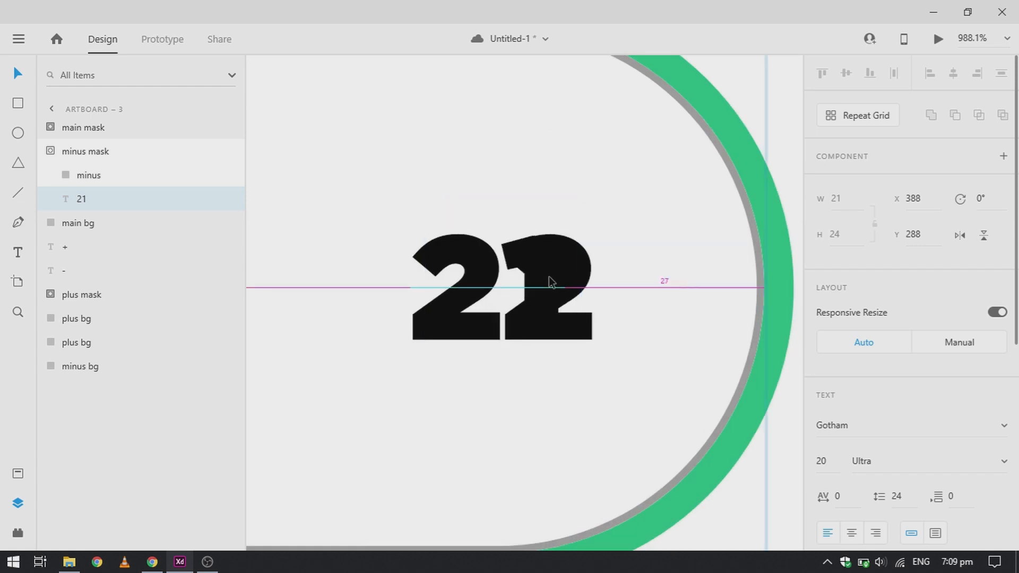
scroll(550, 281, "down", 3)
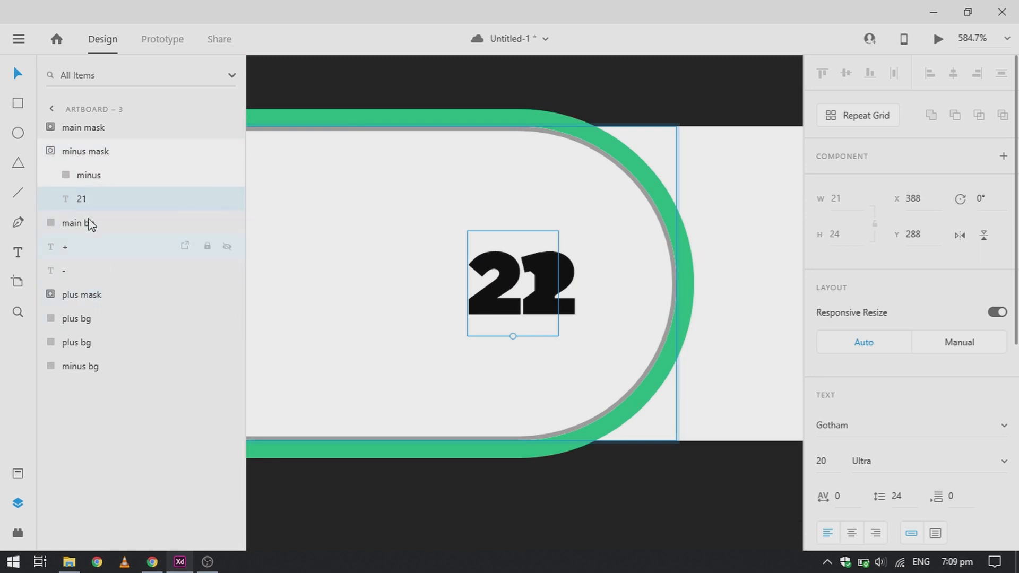
Shift the 22 text inside Artboard – 3's main mask rightward to X 444, outside the circular mask
left_click(56, 133)
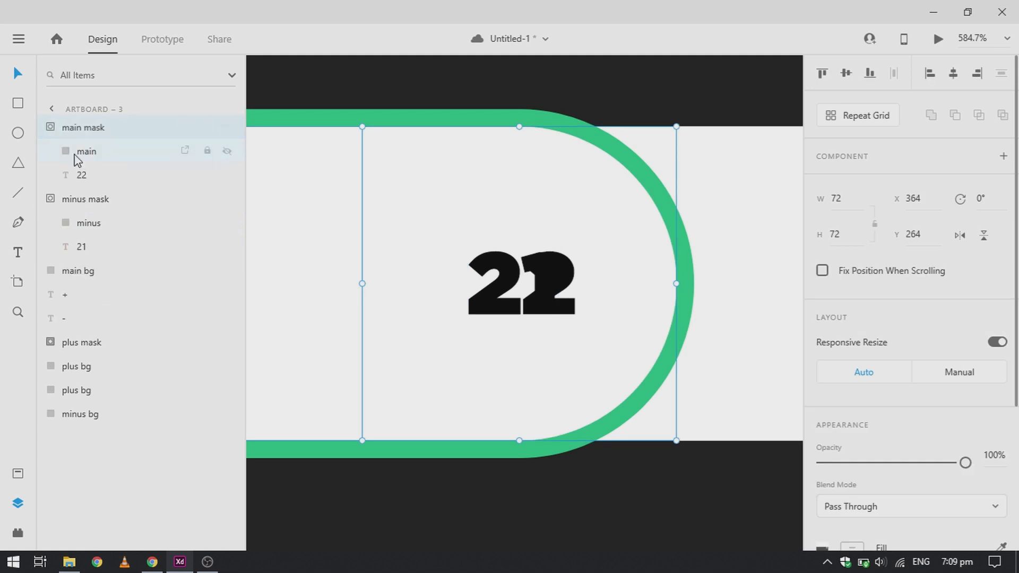
left_click(85, 182)
key("Right")
key("Right")
key("Right")
key("Right")
key("Right")
key("Right")
key("Right")
key("Right")
key("Right")
key("Right")
key("Right")
key("Right")
key("Right")
key("Right")
key("Right")
key("Right")
key("Right")
key("Right")
key("Right")
key("Right")
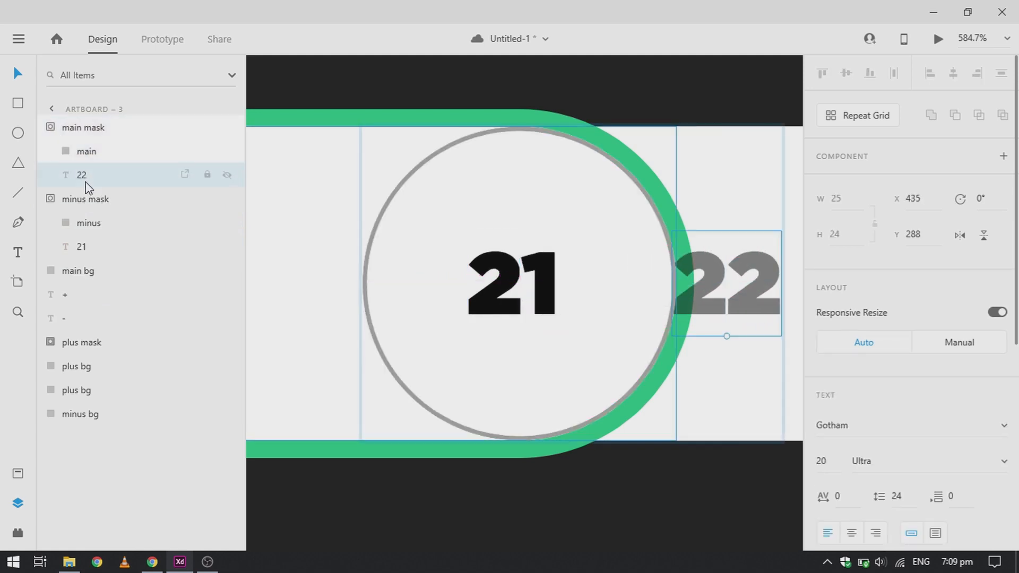
key("Right")
key("Right")
key("Right")
key("Right")
key("Right")
key("Right")
key("Right")
key("Right")
key("Right")
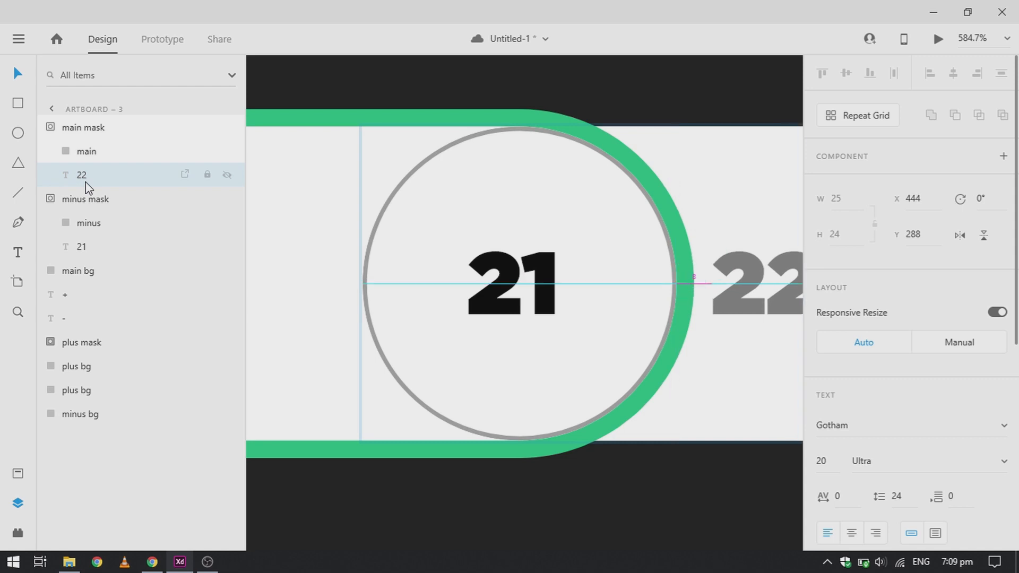
scroll(490, 289, "down", 5)
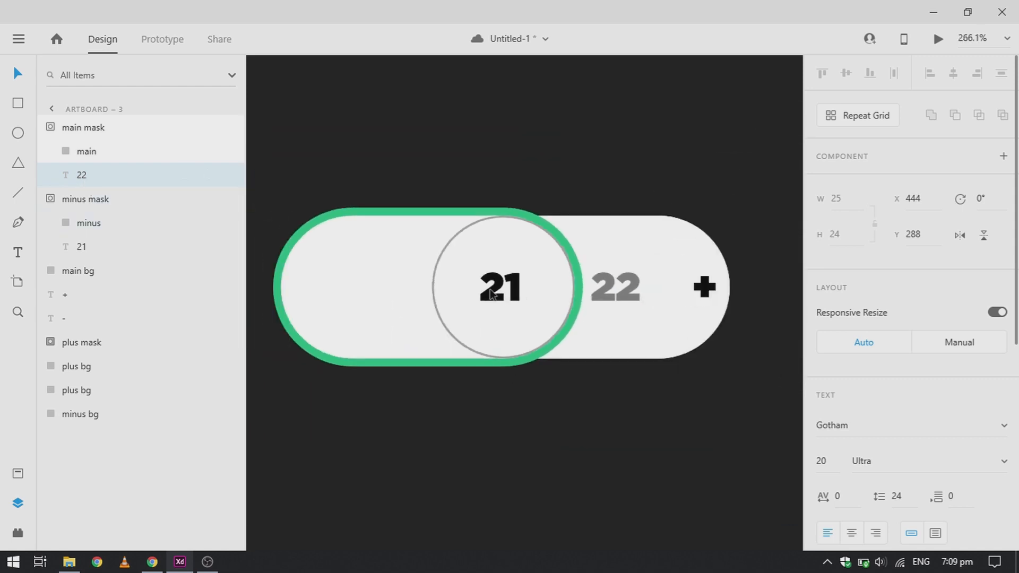
left_click(585, 202)
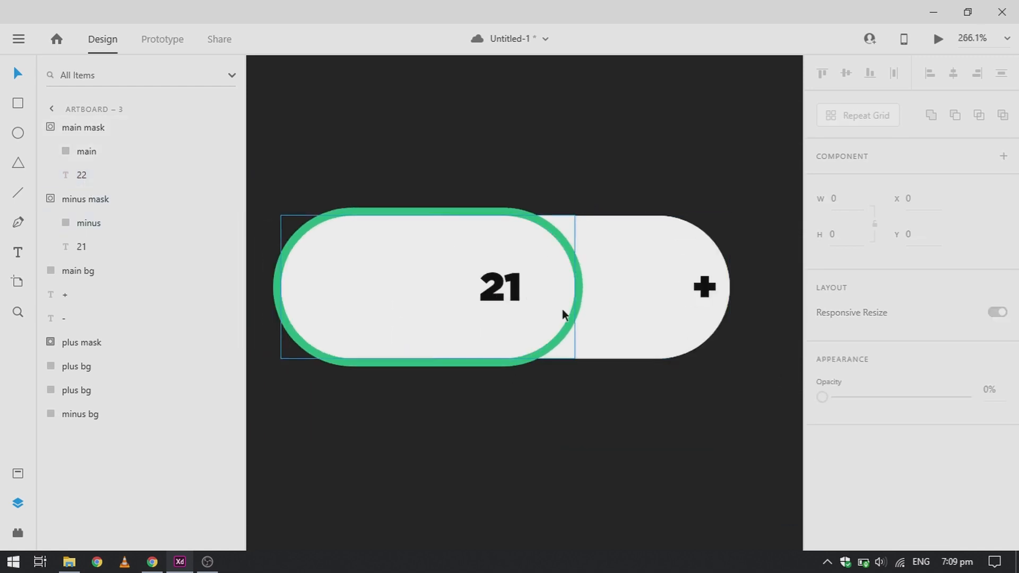
Shrink Artboard – 3's main bg from its left edge into a circle around the 21, uncovering the minus sign
left_click(274, 285)
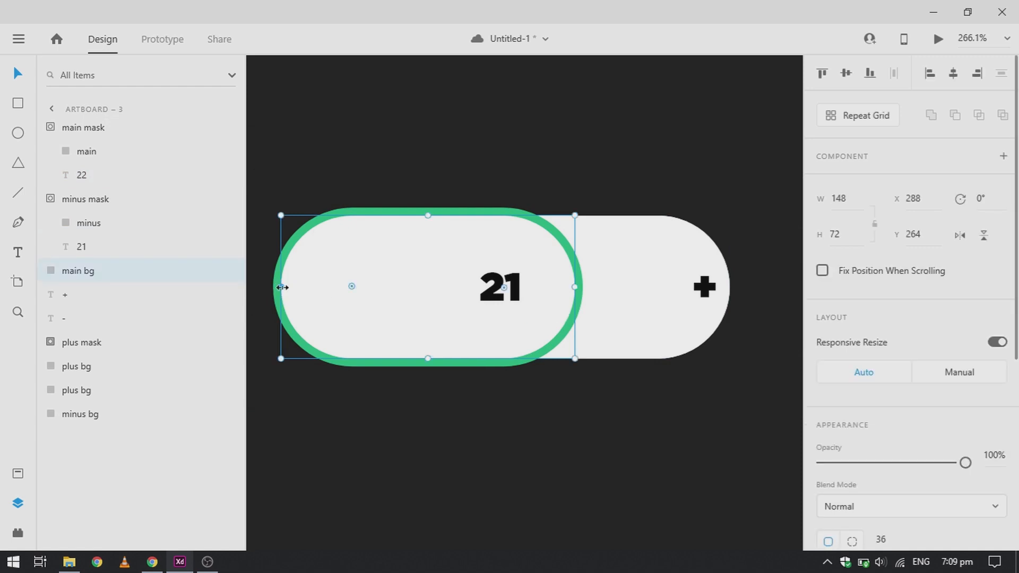
left_click_drag(285, 290, 430, 293)
left_click(486, 438)
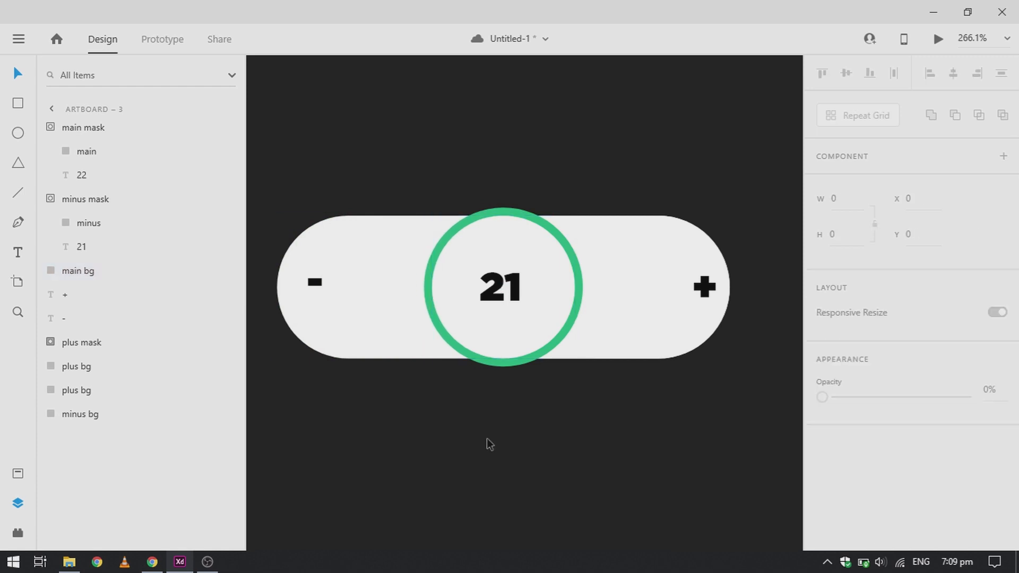
Duplicate Artboard – 1 and place the copy directly below the original
scroll(486, 438, "down", 4)
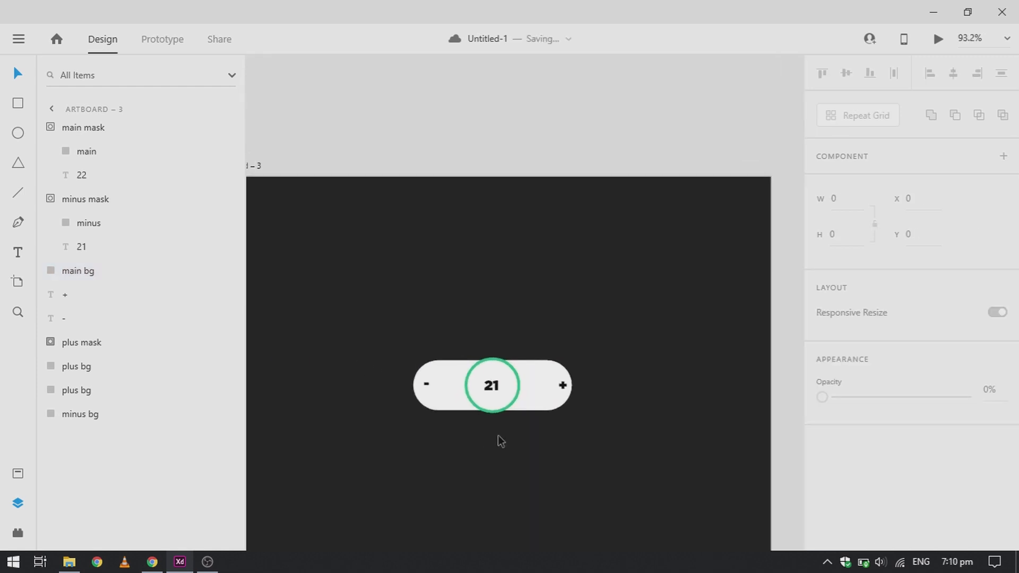
scroll(515, 431, "down", 3)
scroll(502, 421, "down", 2)
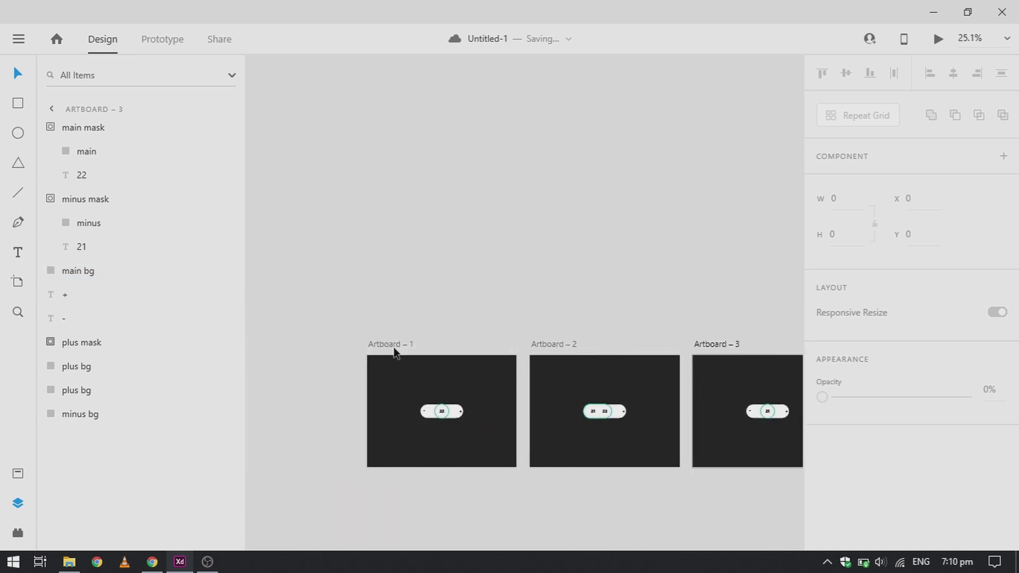
left_click_drag(394, 353, 394, 487)
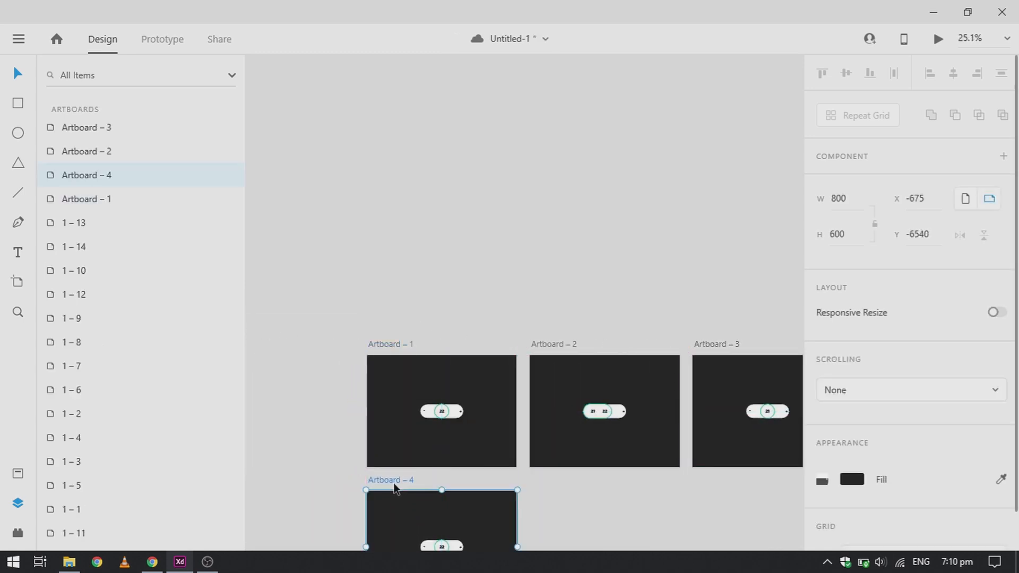
Stretch Artboard – 4's main bg circle rightward over the plus side to a width of 150
scroll(394, 488, "down", 2)
scroll(427, 480, "up", 10)
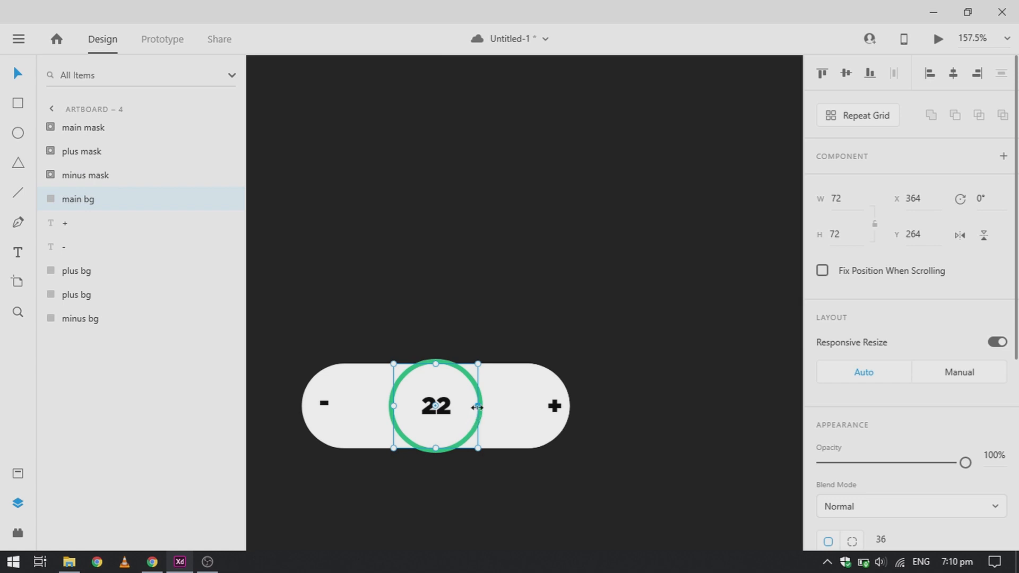
left_click_drag(477, 407, 572, 414)
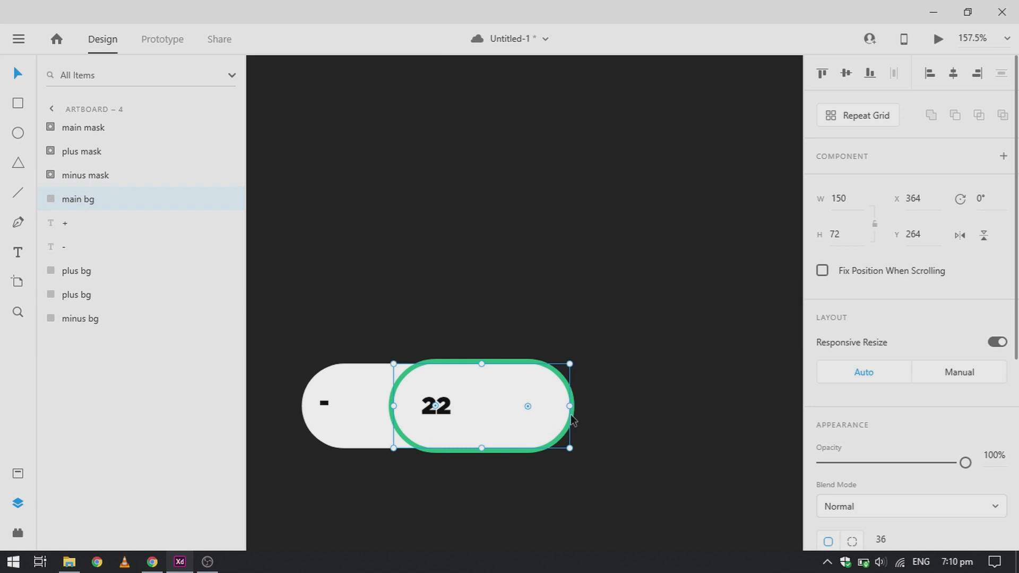
Widen the plus shape inside Artboard – 4's plus mask rightward to 152, revealing the 23
left_click(59, 152)
left_click(83, 174)
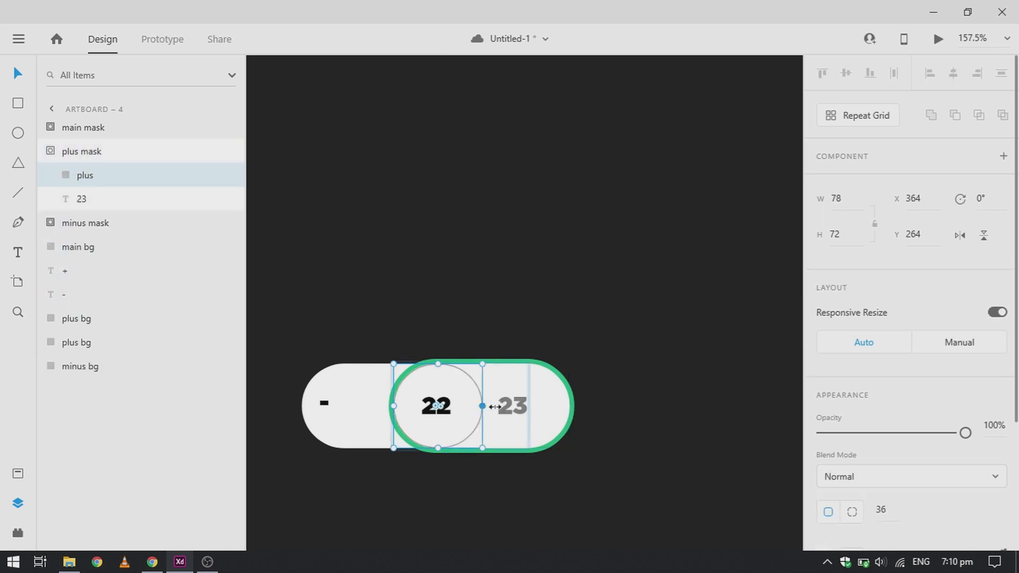
left_click_drag(484, 407, 573, 410)
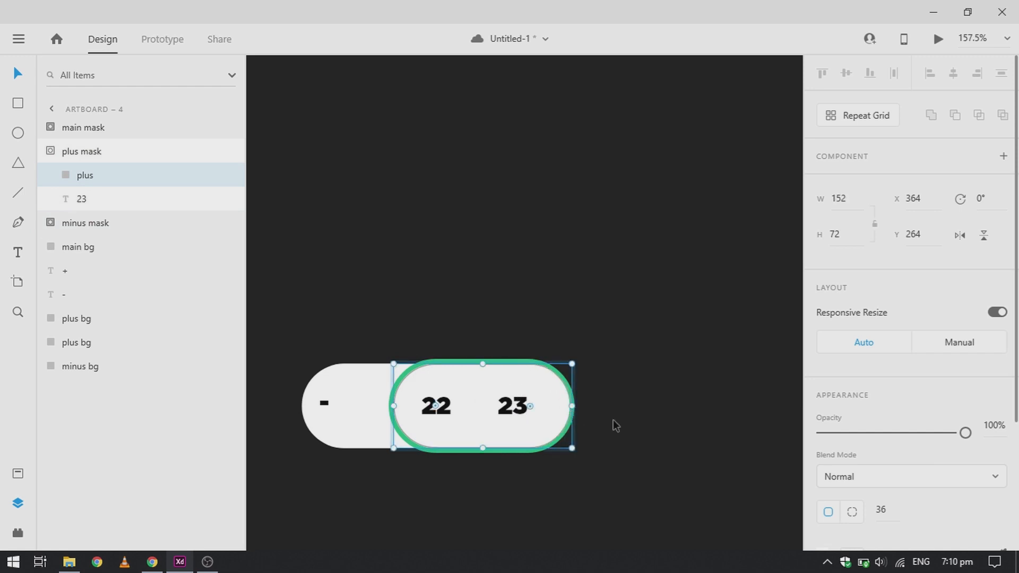
left_click(631, 427)
Duplicate Artboard – 4 with its expanded plus state
scroll(631, 426, "down", 5)
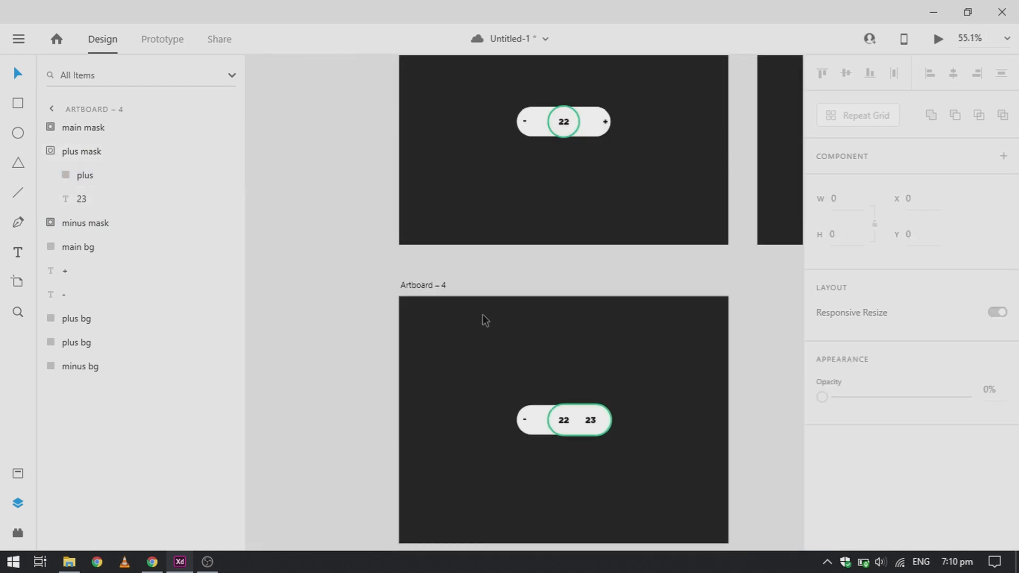
left_click(437, 282)
key("ctrl+d")
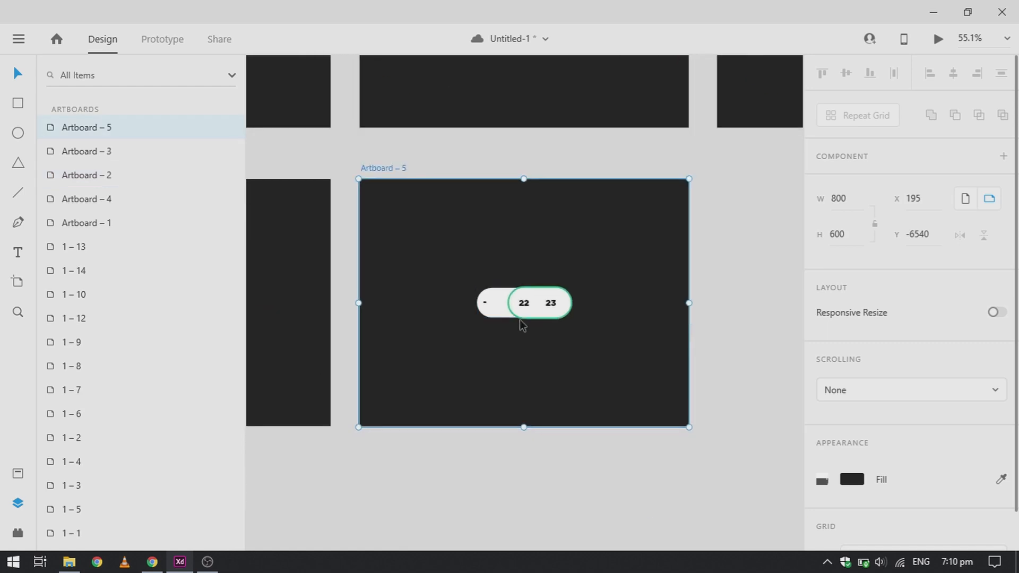
Delete Artboard – 4, keeping its expanded copy Artboard – 5
scroll(542, 318, "up", 1)
scroll(542, 317, "down", 1)
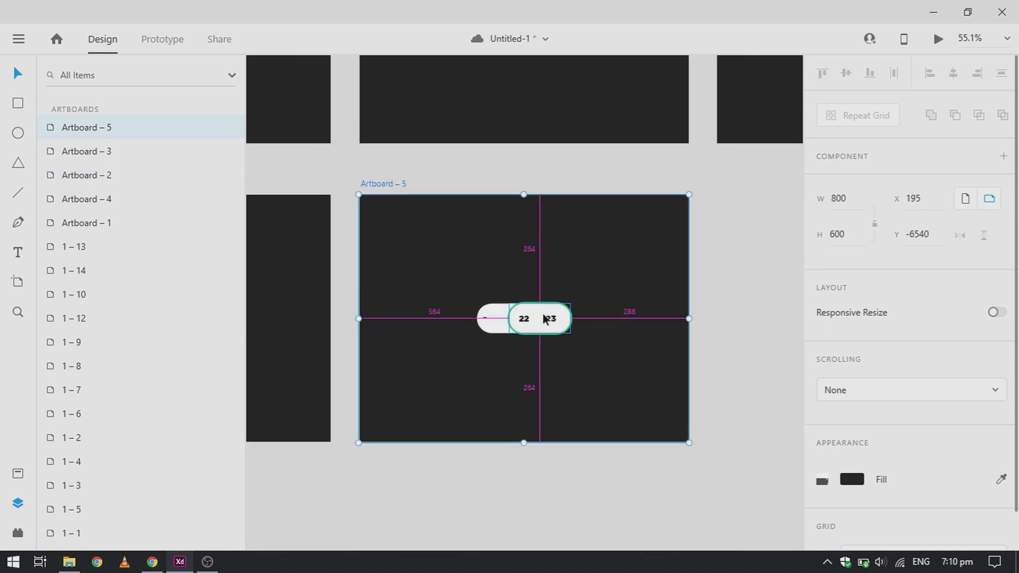
scroll(542, 313, "up", 4)
scroll(543, 314, "up", 1)
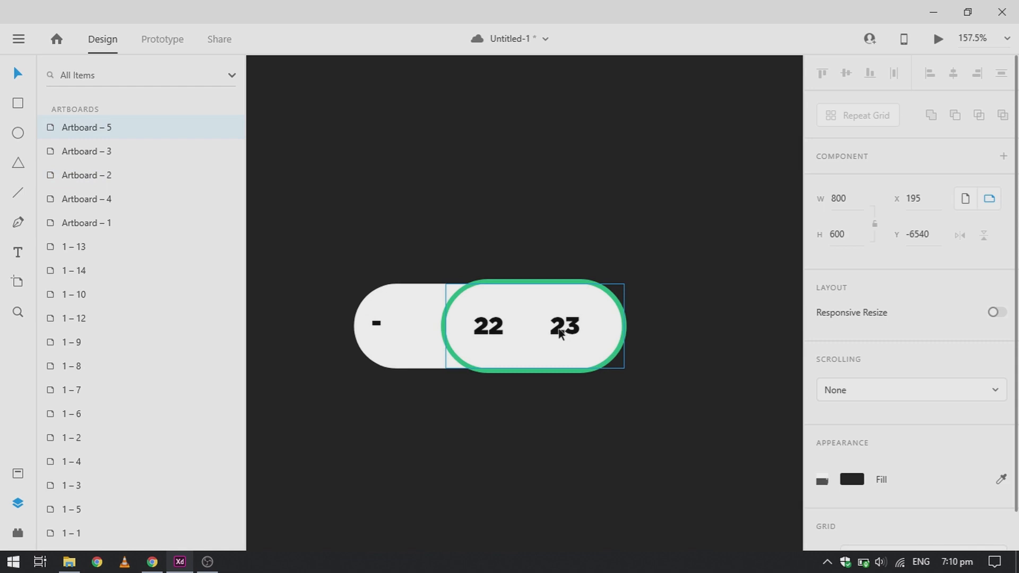
scroll(560, 332, "down", 3)
scroll(558, 329, "right", 2)
scroll(558, 329, "left", 1)
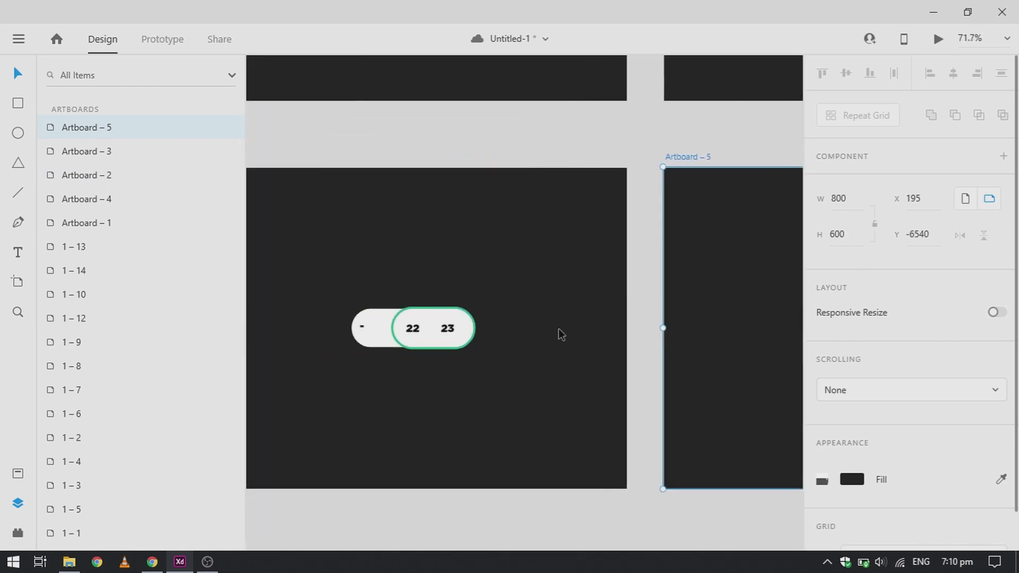
scroll(558, 329, "down", 2)
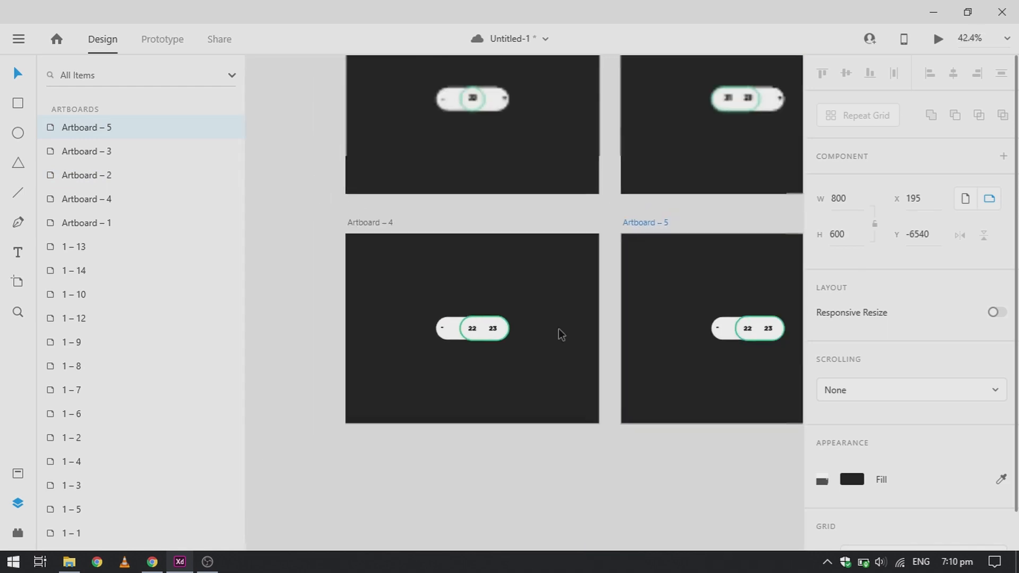
left_click(370, 222)
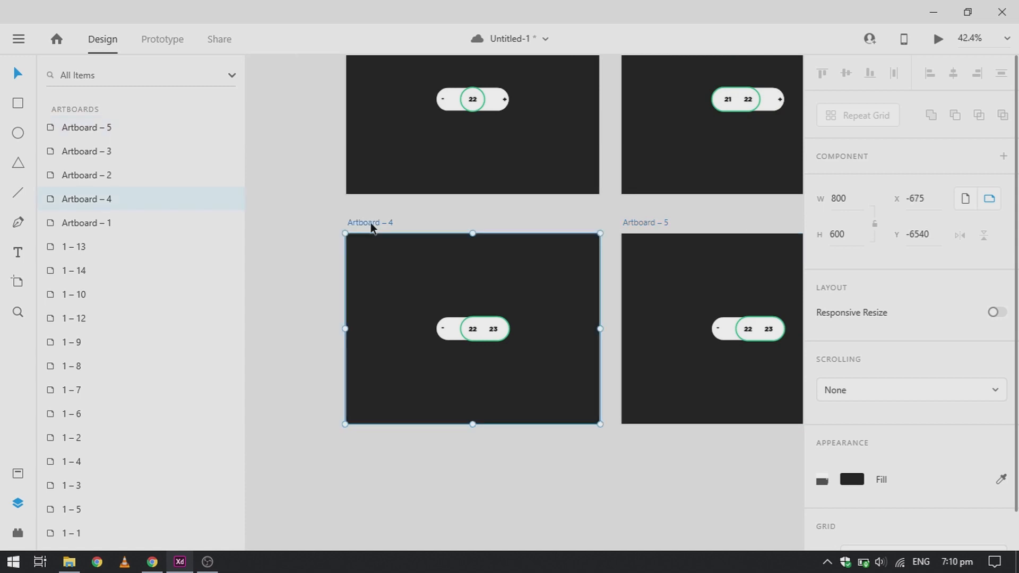
key("Delete")
Place a fresh copy of Artboard – 1 below the original, in the empty spot beside Artboard – 5
scroll(370, 226, "up", 3)
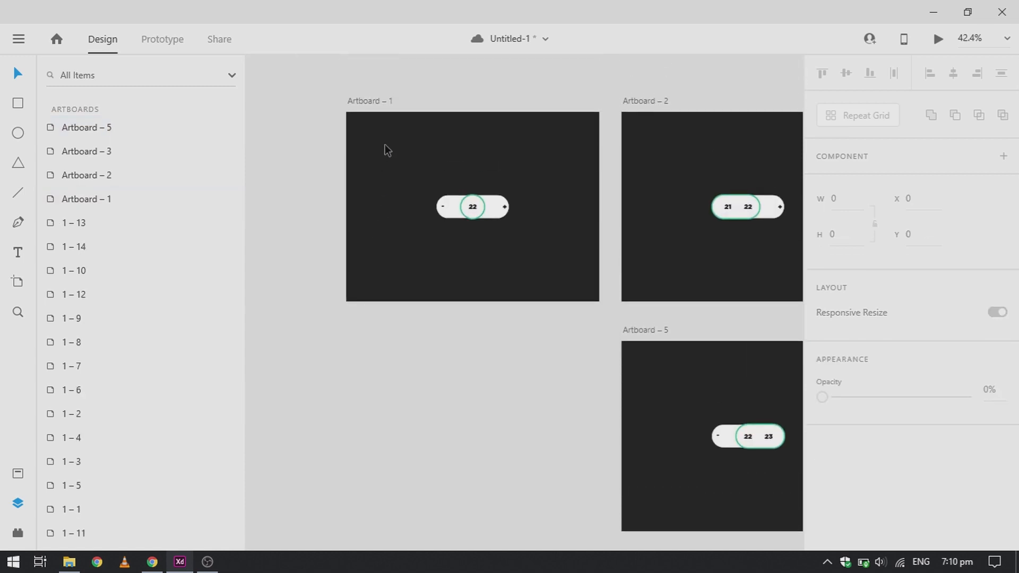
left_click_drag(380, 105, 381, 337)
left_click(623, 432)
scroll(623, 432, "right", 3)
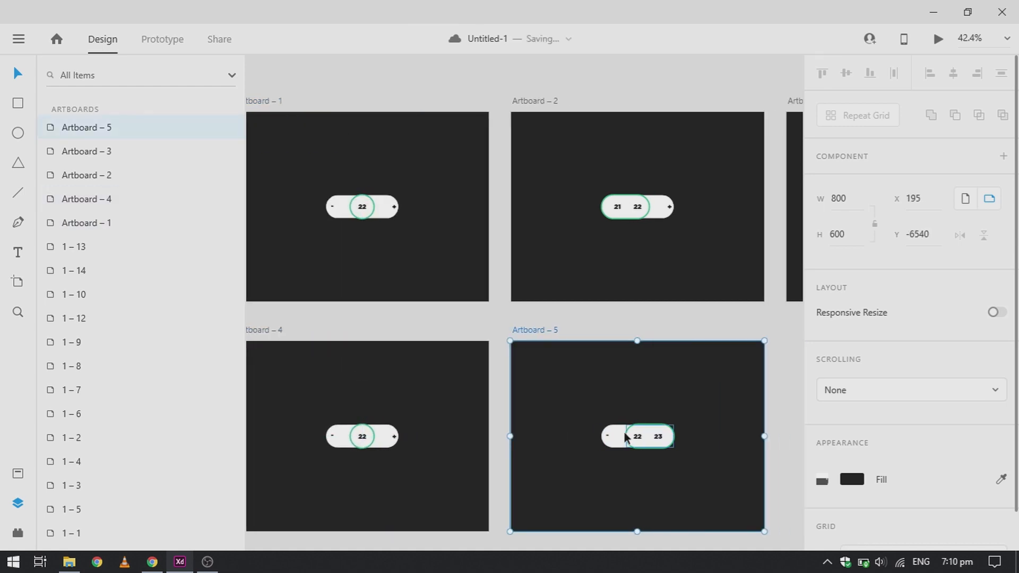
scroll(637, 443, "up", 5)
scroll(639, 446, "down", 4)
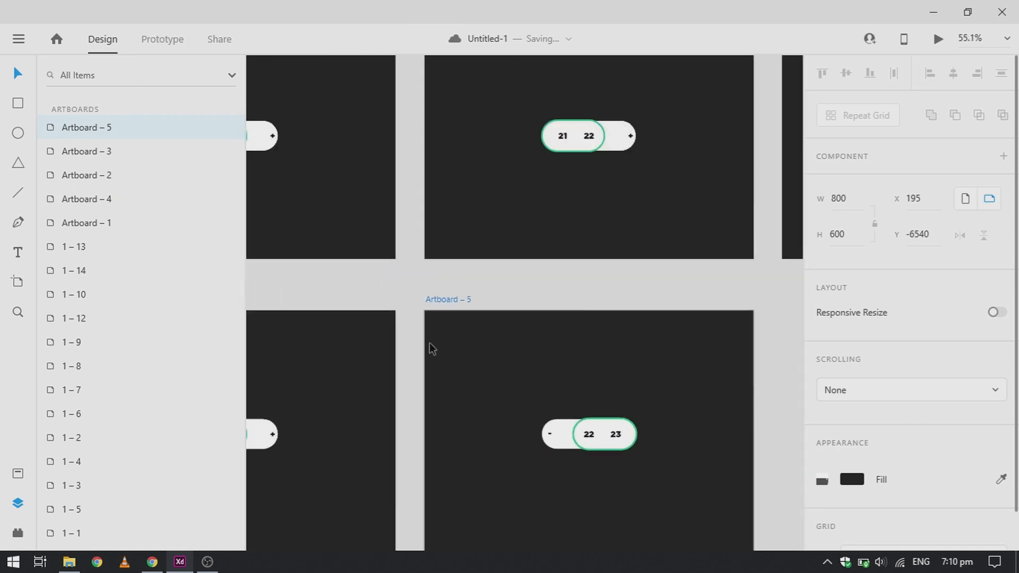
key("ctrl+d")
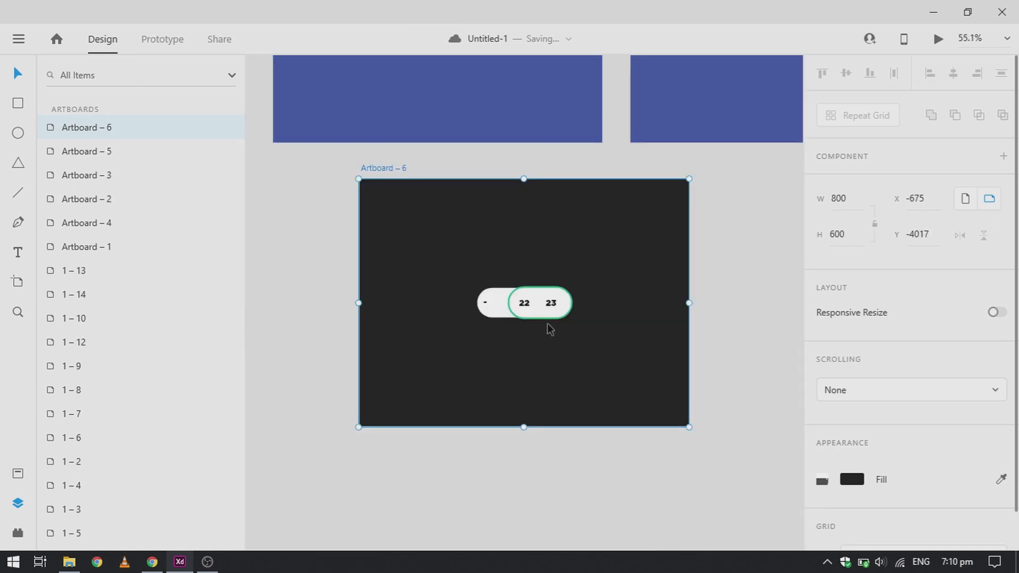
key("ctrl+z")
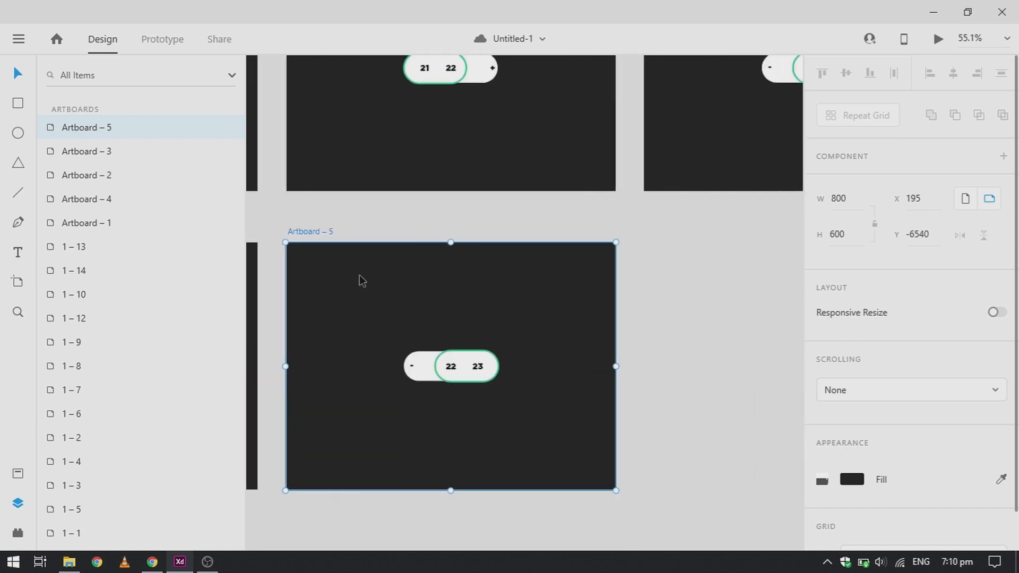
Place a copy of Artboard – 5 in the empty spot beside it, below Artboard – 3
left_click_drag(314, 233, 673, 230)
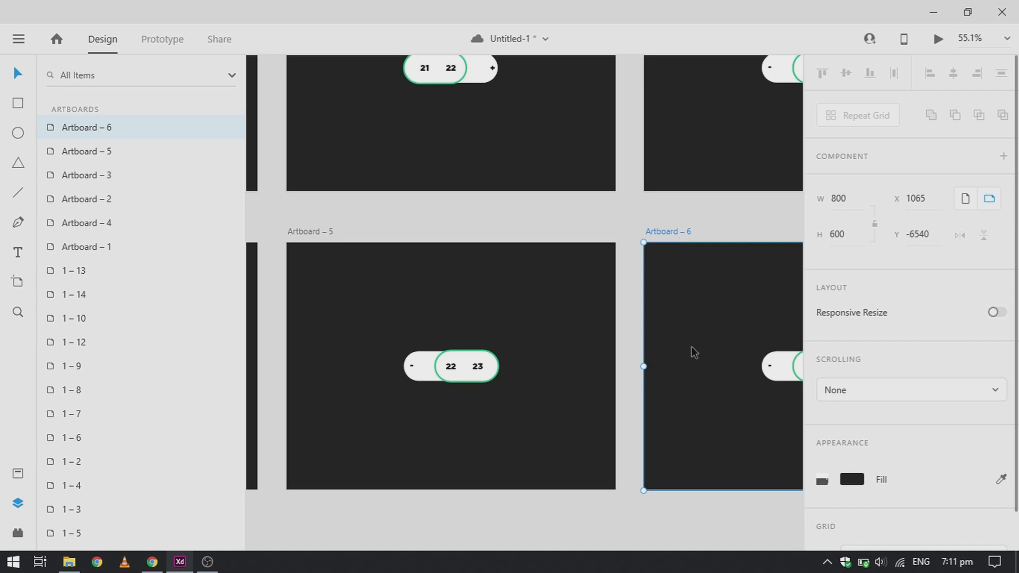
scroll(695, 360, "right", 2)
scroll(718, 374, "up", 5)
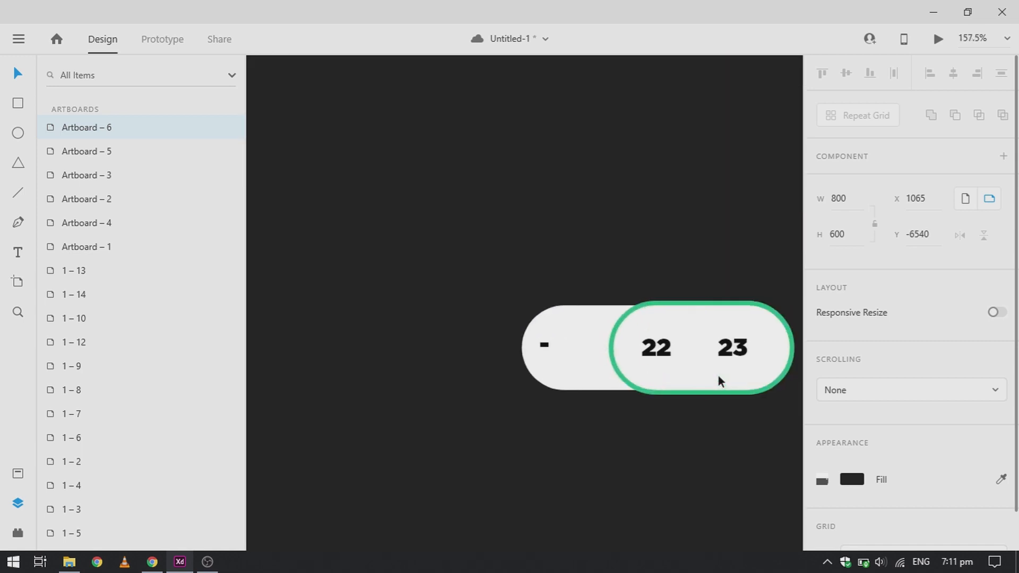
scroll(717, 374, "up", 1)
double_click(642, 344)
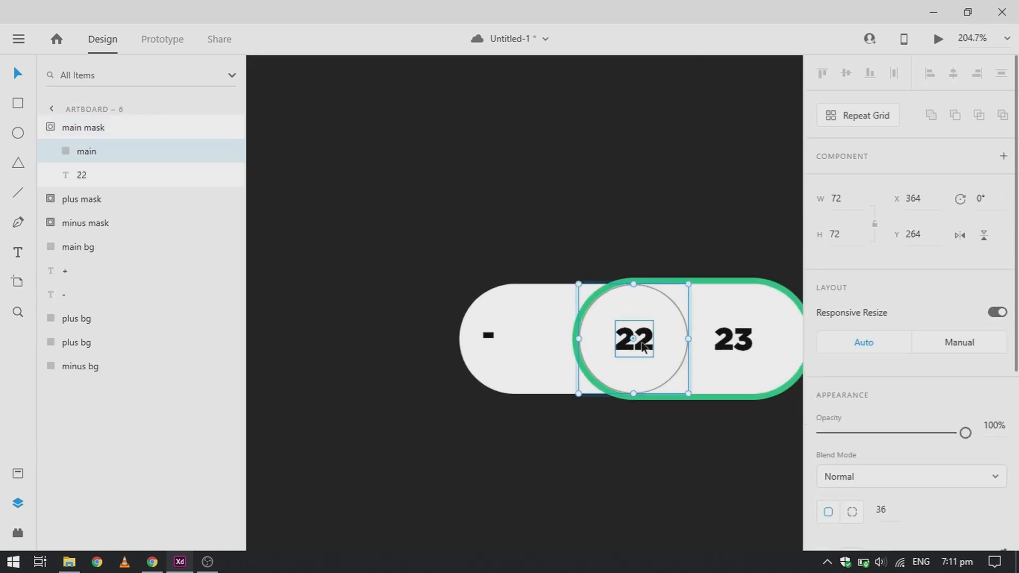
double_click(642, 346)
key("Escape")
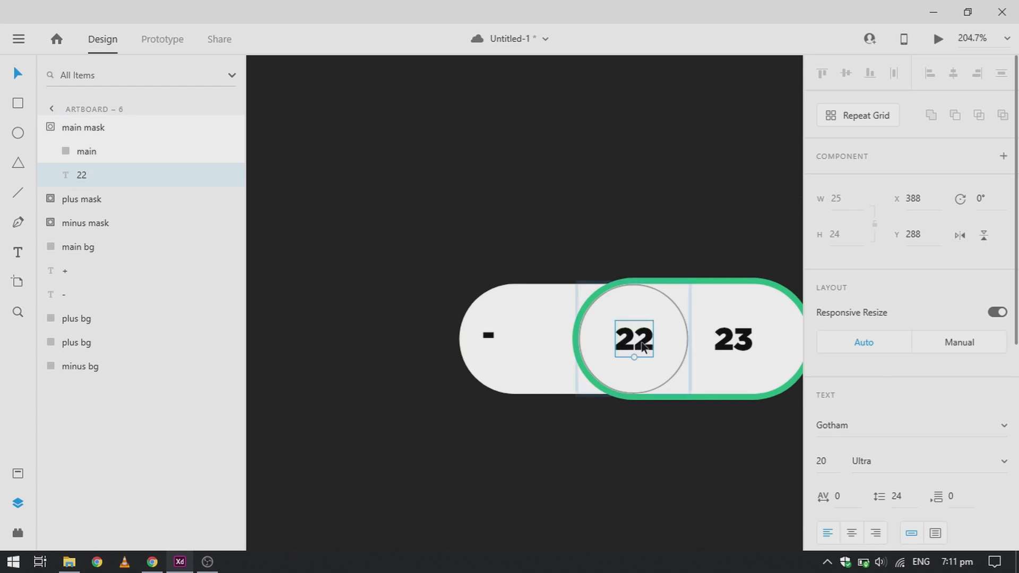
left_click_drag(642, 344, 550, 345)
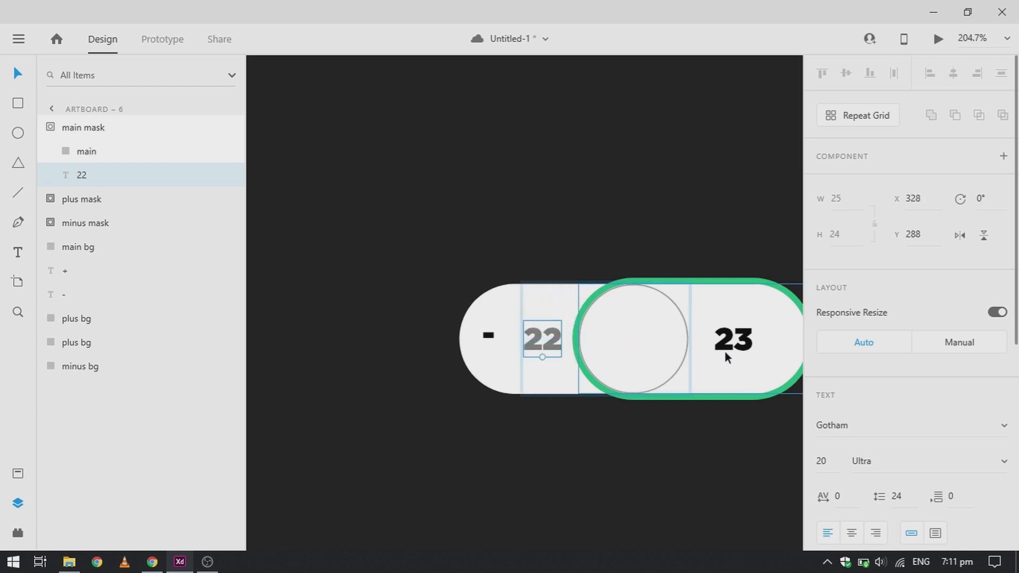
key("ctrl+z")
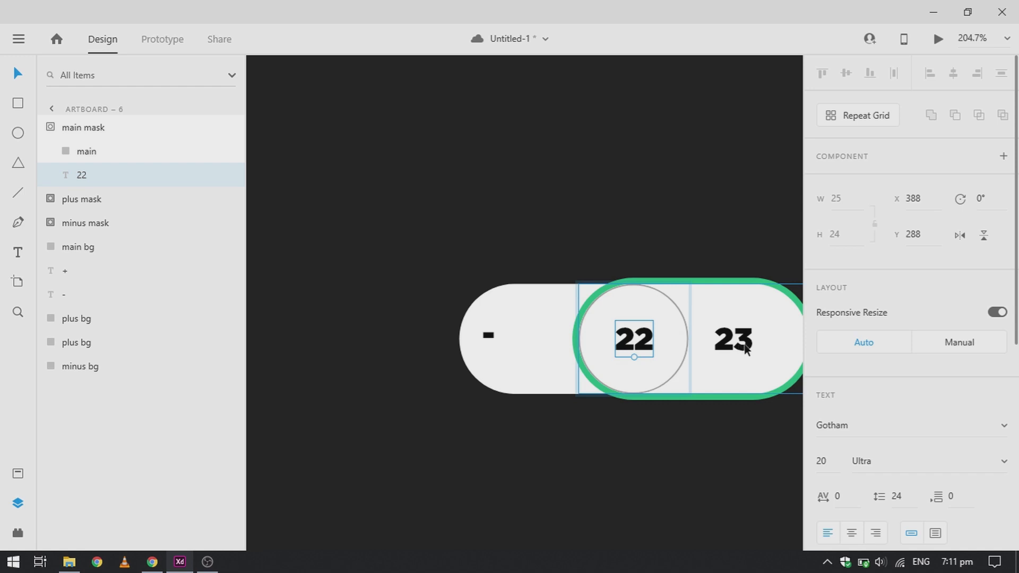
Move the 23 label inside Artboard – 6's plus mask left to X 388, over the 22 label
left_click(745, 348)
left_click(746, 348)
left_click(745, 346)
key("Escape")
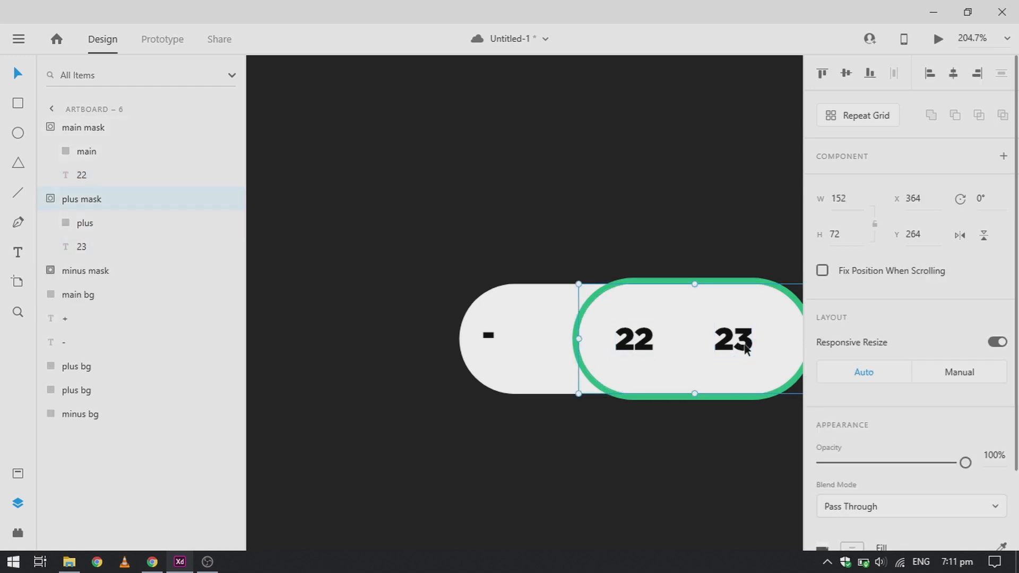
double_click(746, 346)
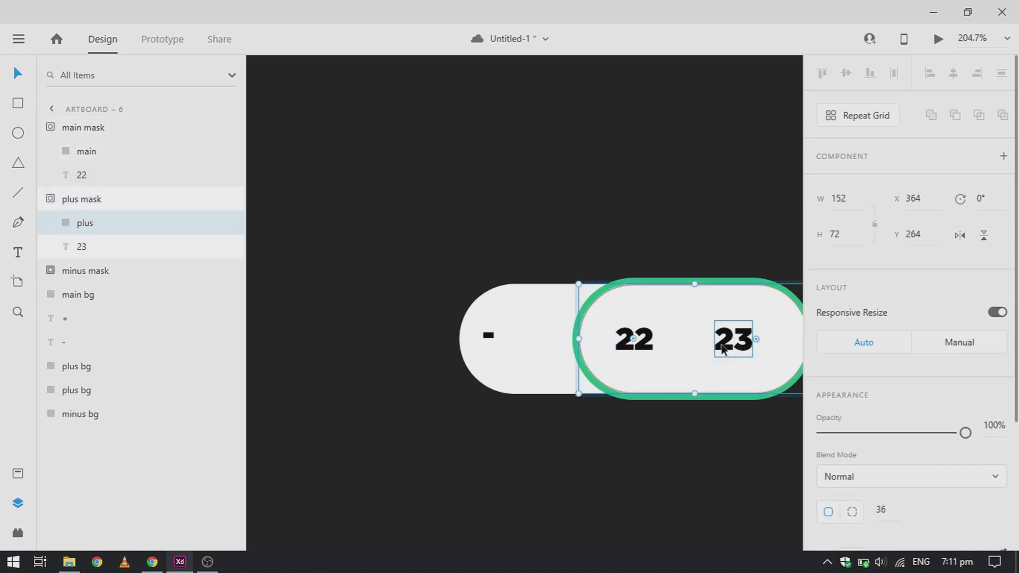
left_click(728, 349)
double_click(728, 349)
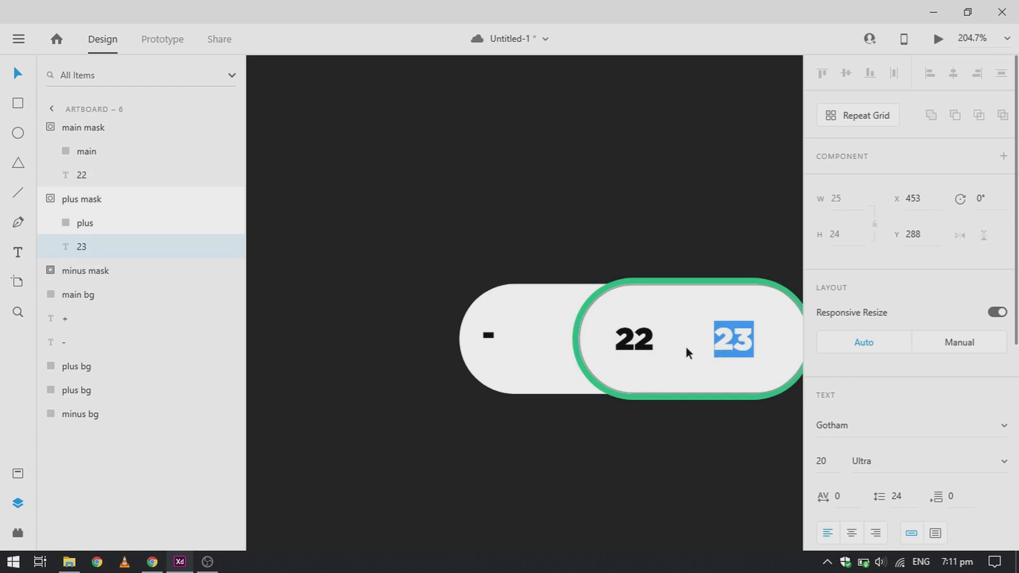
key("Escape")
key("Left")
key("Left")
key("Left")
key("Left")
key("Left")
key("Left")
key("Left")
key("Left")
key("Left")
key("Left")
key("Left")
key("Left")
key("Left")
key("Left")
key("Left")
key("Left")
key("Left")
key("Left")
key("Left")
key("Left")
key("Left")
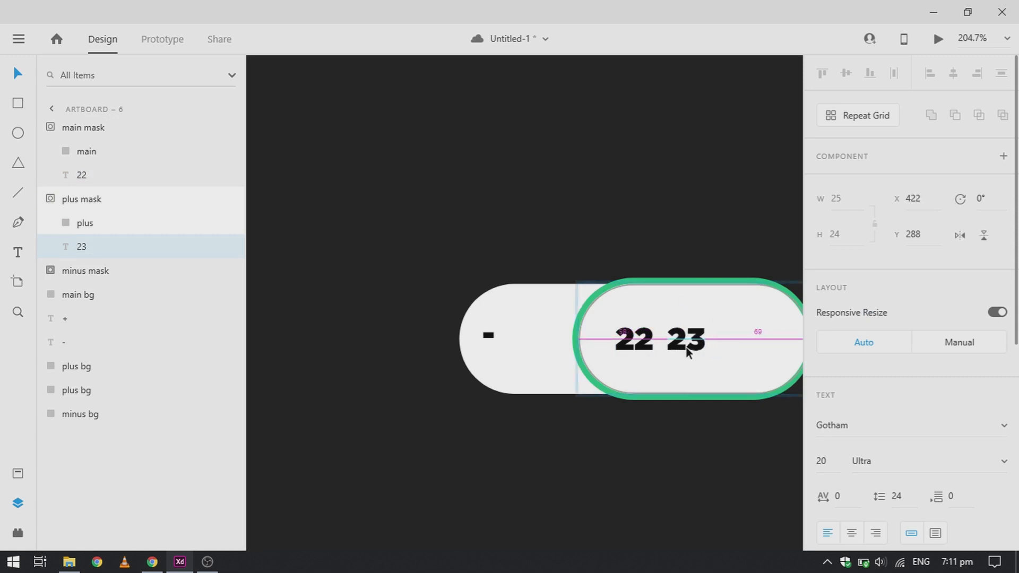
key("Left")
key("Left")
key("Left")
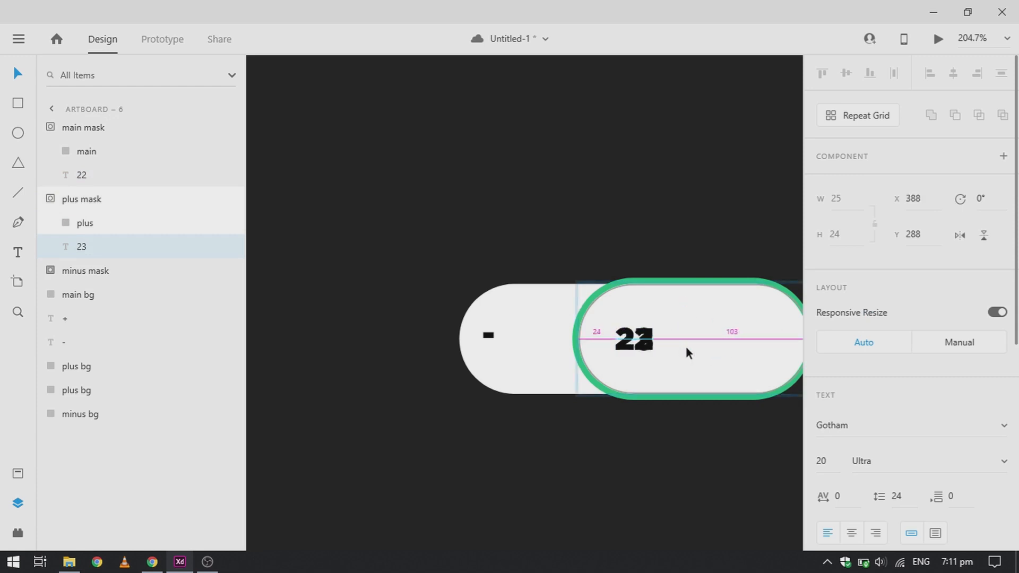
Move the 22 label inside Artboard – 6's main mask left to X 329, out of the circular mask
scroll(686, 348, "up", 2, "ctrl")
scroll(686, 346, "up", 2, "ctrl")
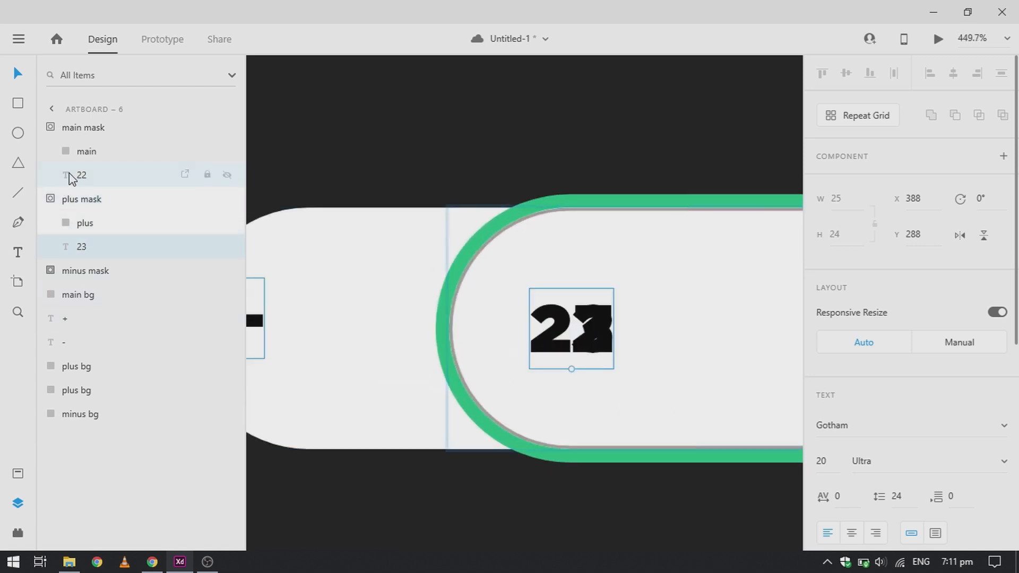
left_click(94, 178)
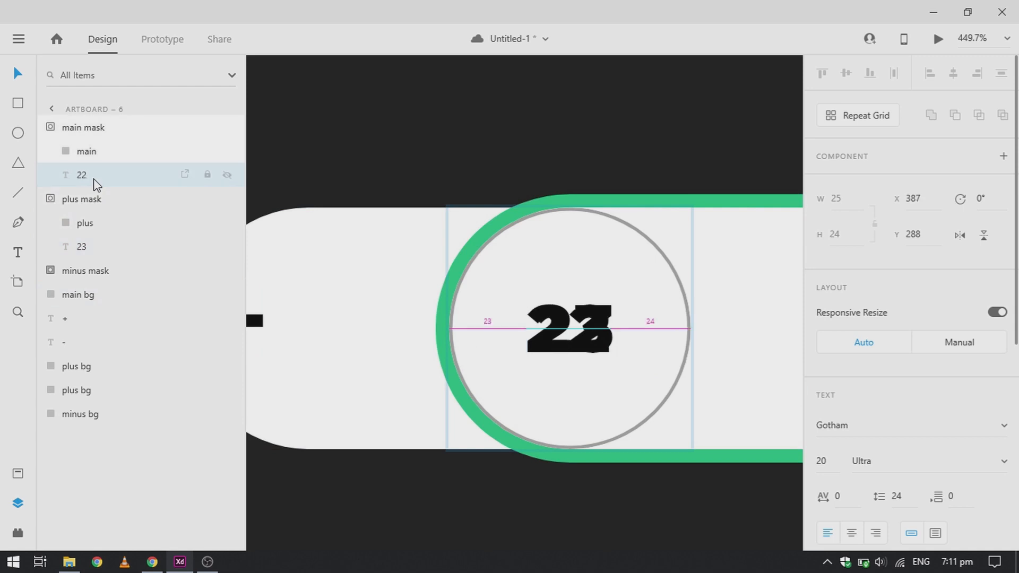
key("Left")
key("Left")
key("Left")
key("Left")
key("Left")
key("Left")
key("Left")
key("Left")
key("Left")
key("Left")
key("Left")
key("Left")
key("Left")
key("Left")
key("Left")
key("Left")
key("Left")
key("Left")
key("Left")
key("Left")
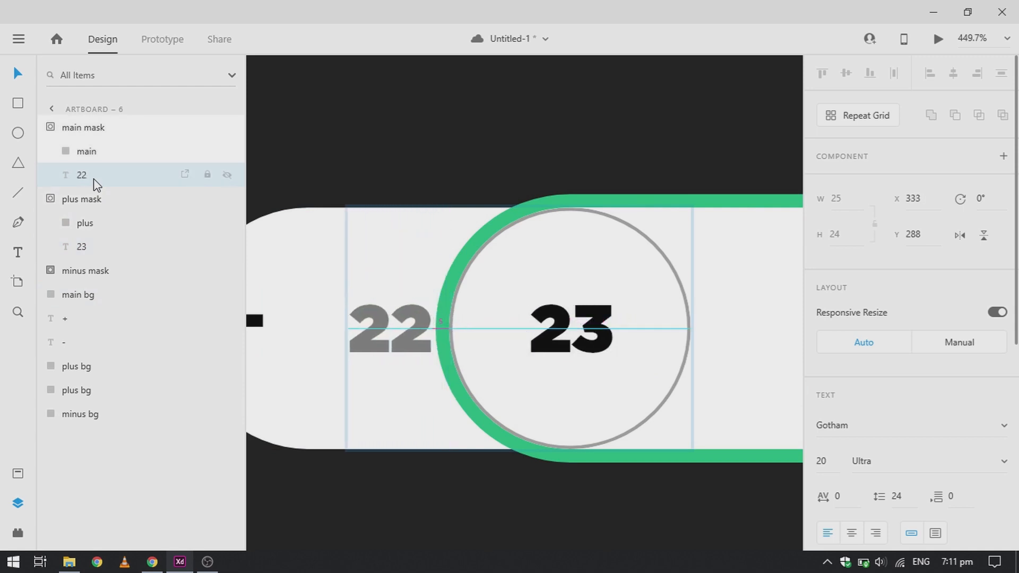
key("Left")
key("Left")
key("Left")
key("Left")
Narrow Artboard – 6's green-outlined main bg from its right side back to a circle around the 23
scroll(523, 209, "down", 2)
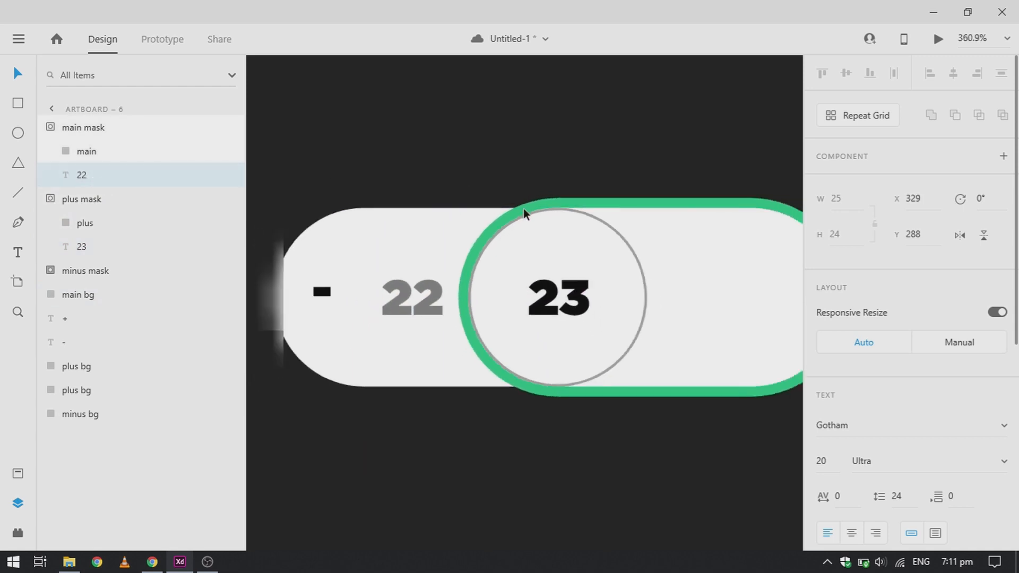
scroll(523, 211, "down", 4)
left_click(610, 250)
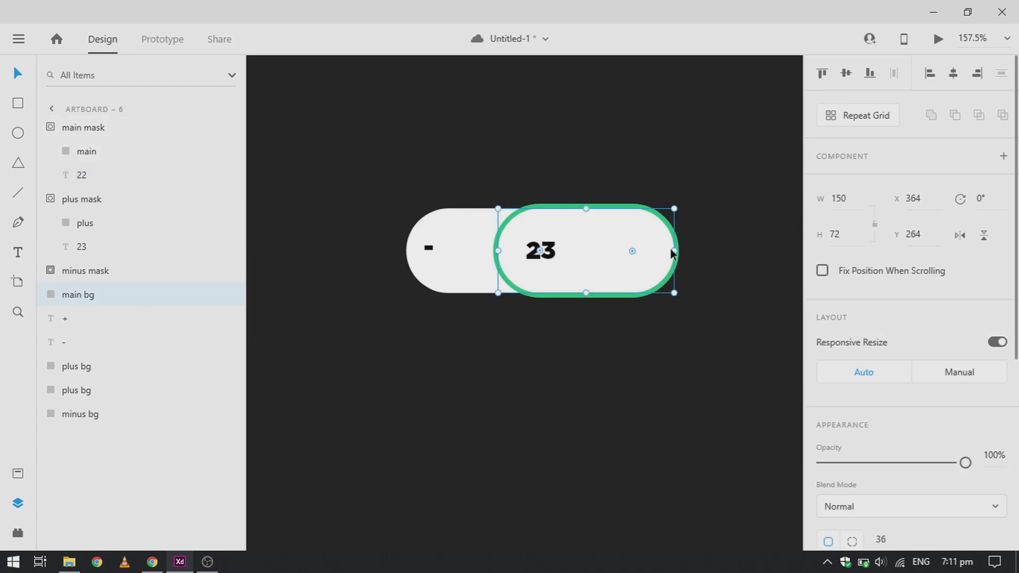
left_click_drag(673, 251, 581, 255)
left_click(612, 362)
Switch to prototyping and connect Artboard – 1 to Artboard – 2 with an Auto-Animate interaction
scroll(612, 361, "down", 4)
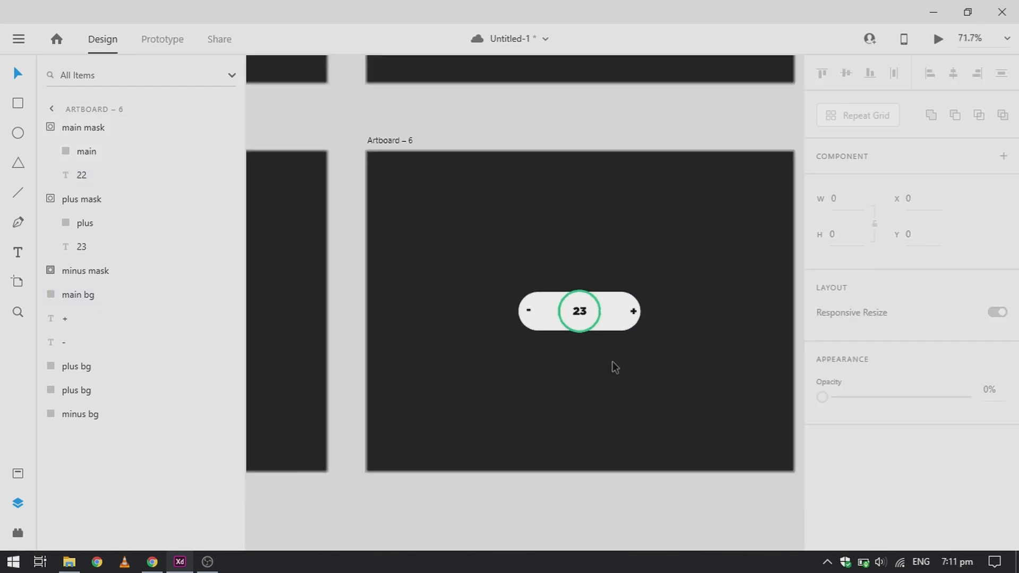
scroll(612, 361, "down", 4)
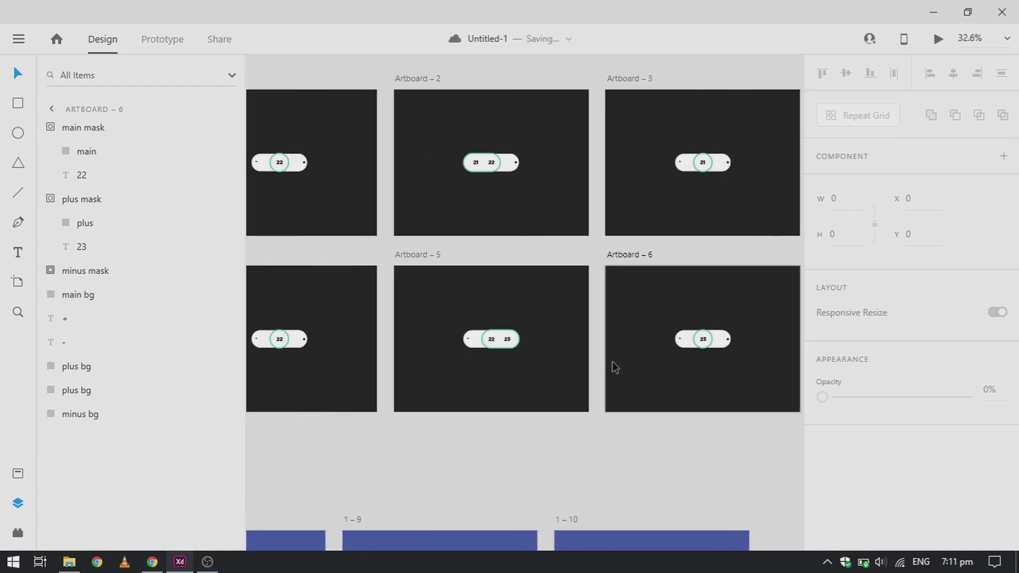
scroll(613, 361, "left", 2)
scroll(612, 361, "up", 1)
scroll(612, 361, "right", 1)
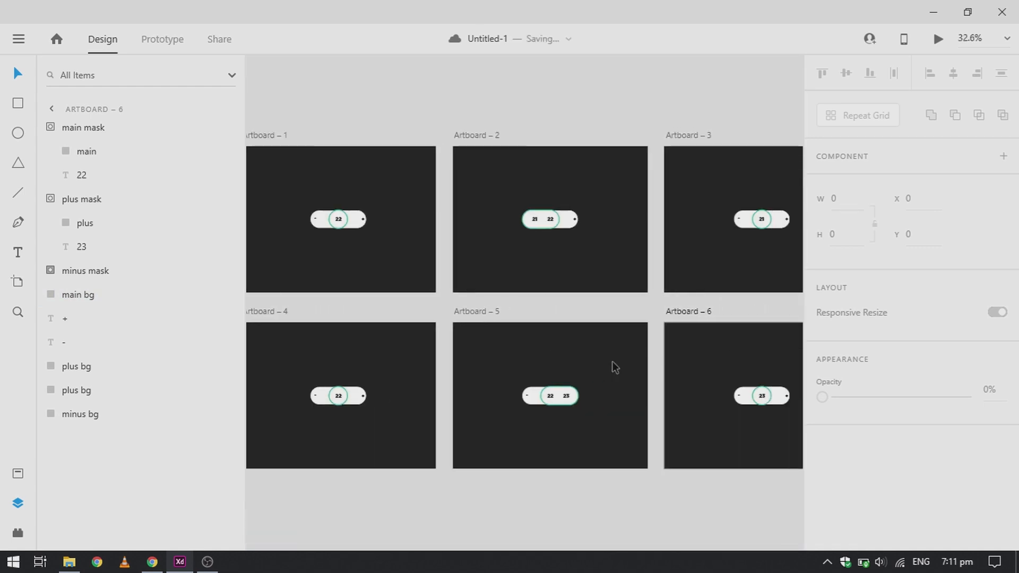
left_click(178, 43)
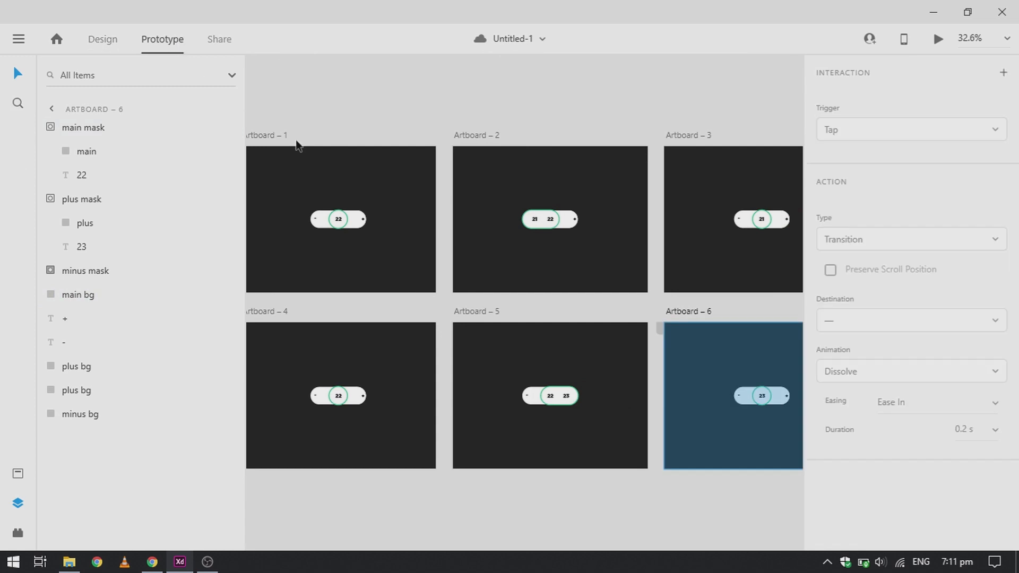
left_click(409, 217)
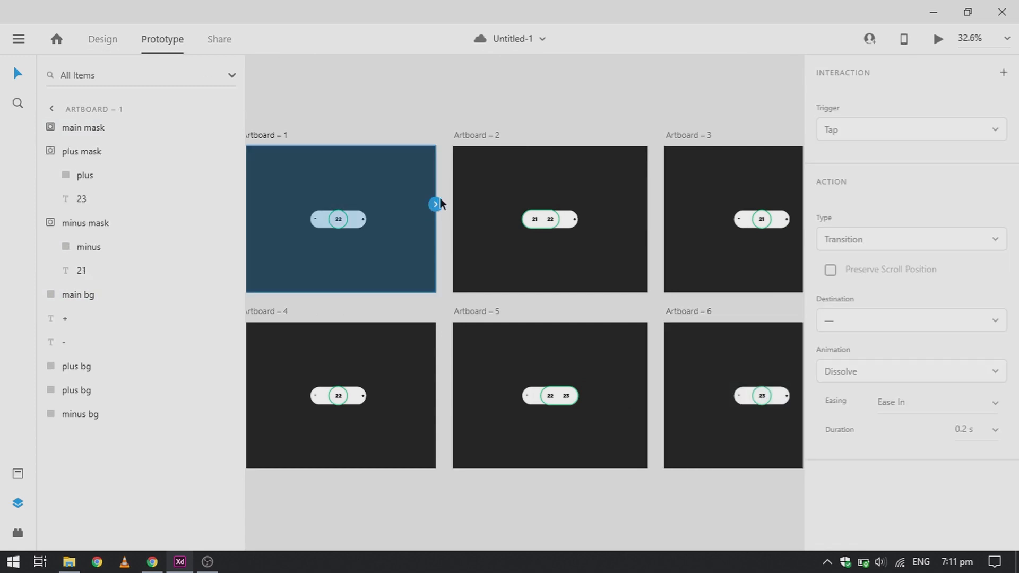
left_click_drag(438, 205, 485, 241)
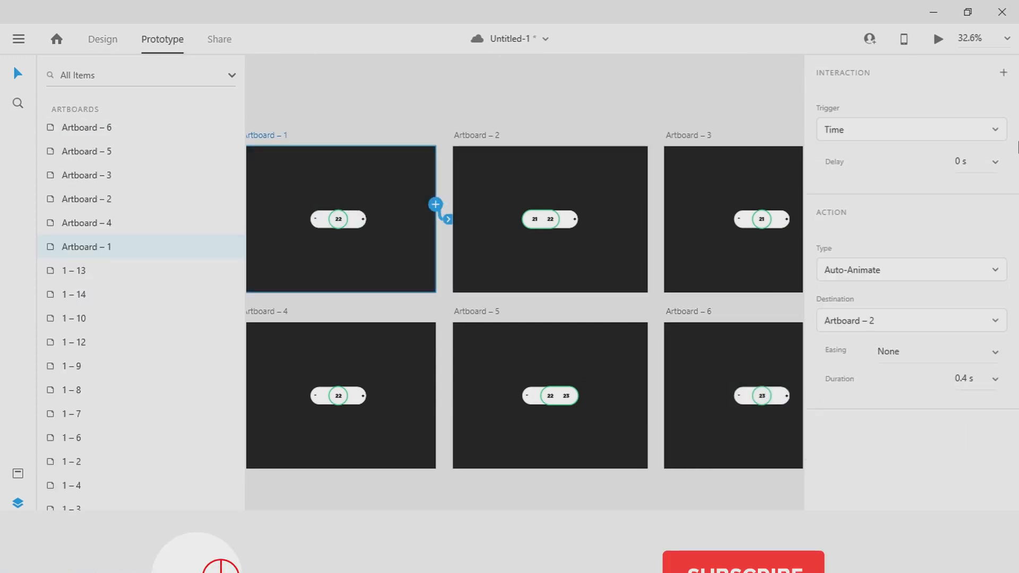
Set the trigger of Artboard – 1's interaction to Tap
left_click(965, 378)
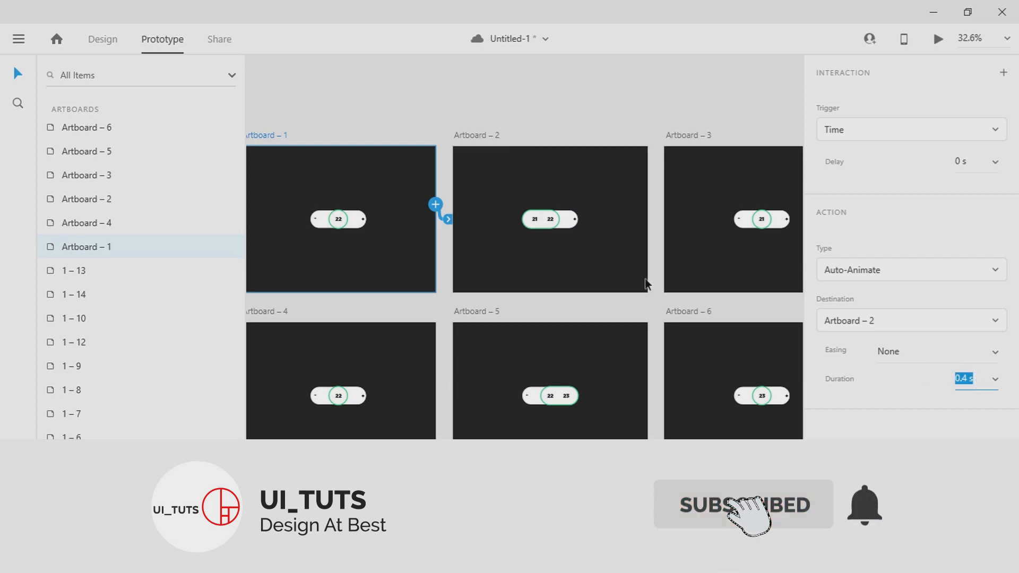
left_click(958, 351)
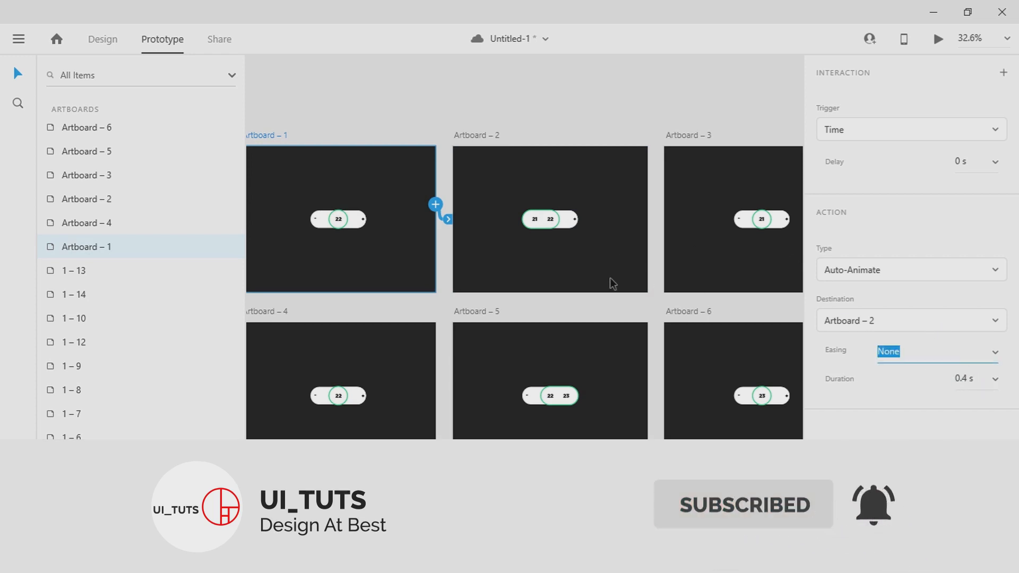
left_click(835, 130)
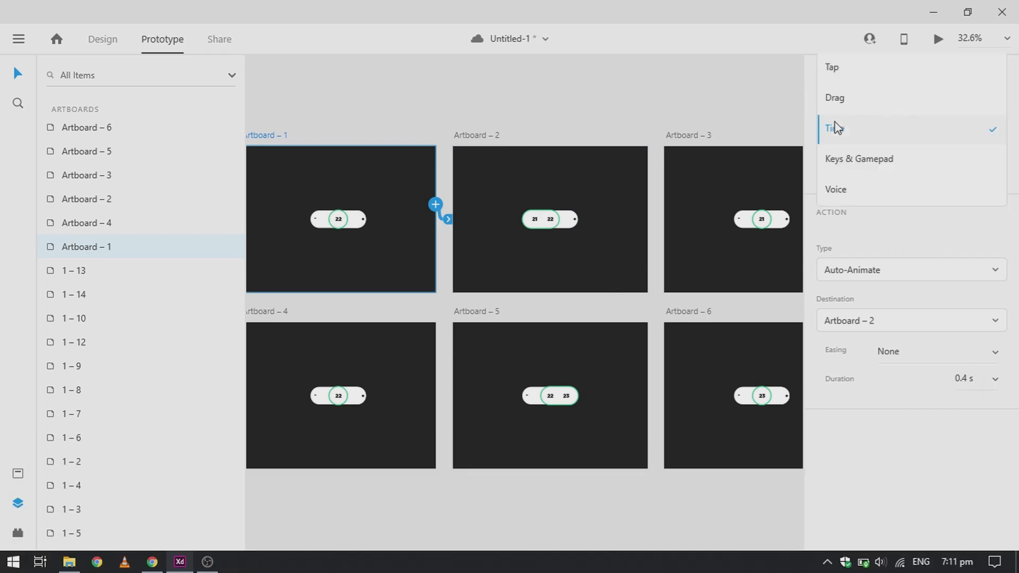
left_click(855, 78)
Connect Artboard – 2 to Artboard – 3 and Artboard – 4 to Artboard – 5 with Tap-triggered Auto-Animate interactions
left_click(537, 176)
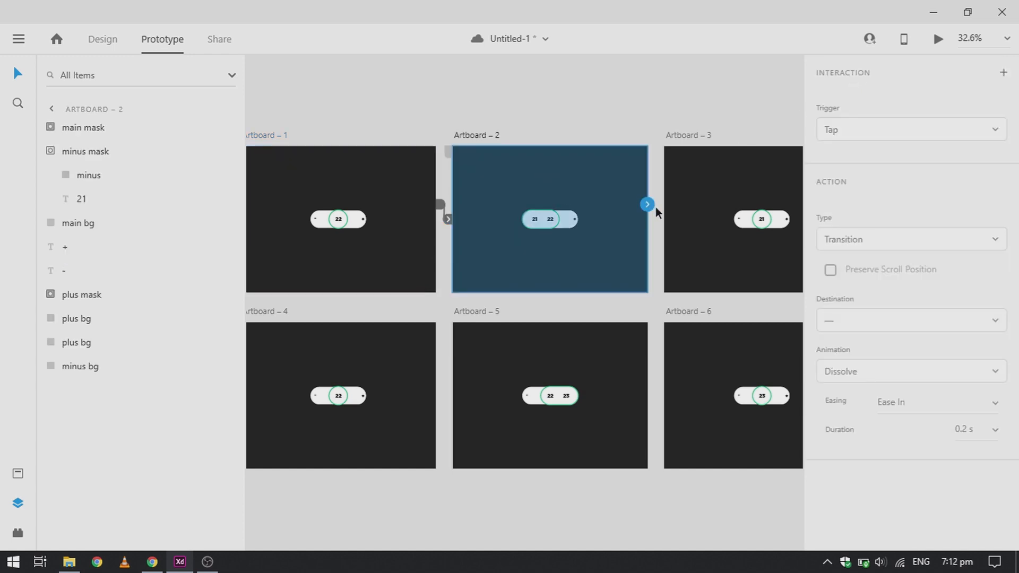
left_click_drag(648, 206, 696, 235)
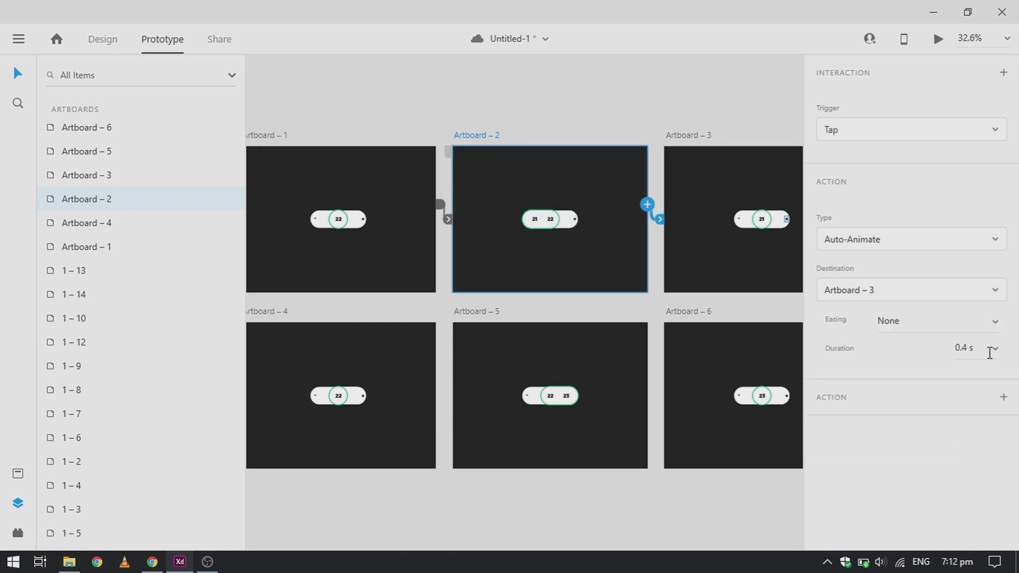
left_click(378, 382)
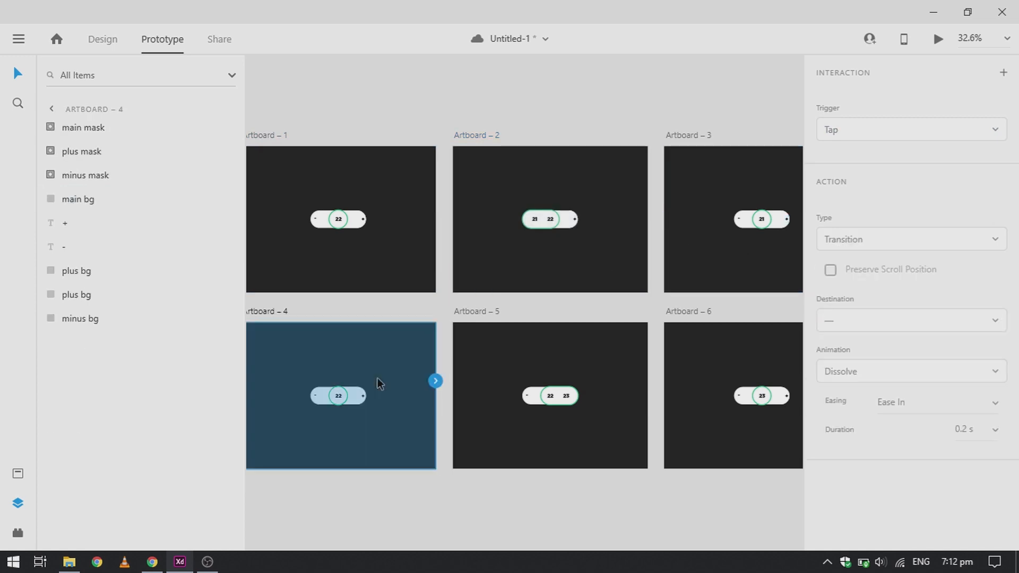
left_click_drag(437, 381, 492, 385)
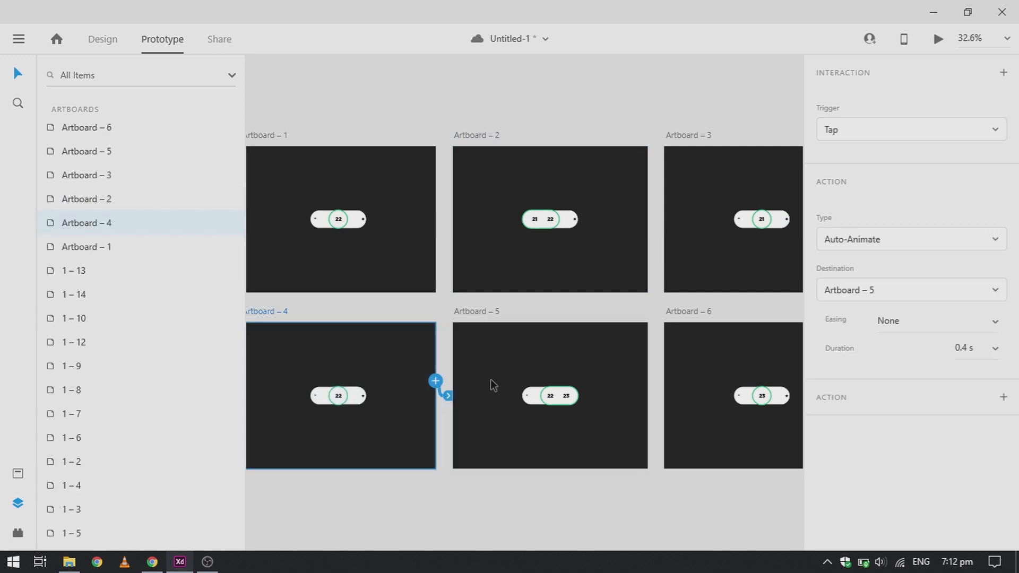
Connect Artboard – 5 to Artboard – 6 with an Auto-Animate interaction and set its trigger to Time
left_click(650, 375)
left_click(635, 382)
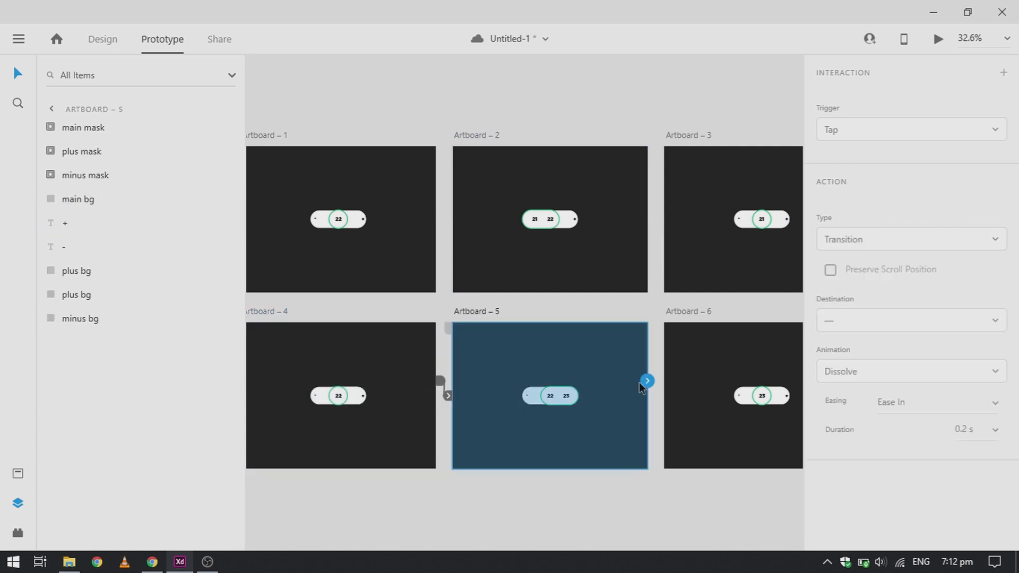
left_click_drag(645, 382, 707, 416)
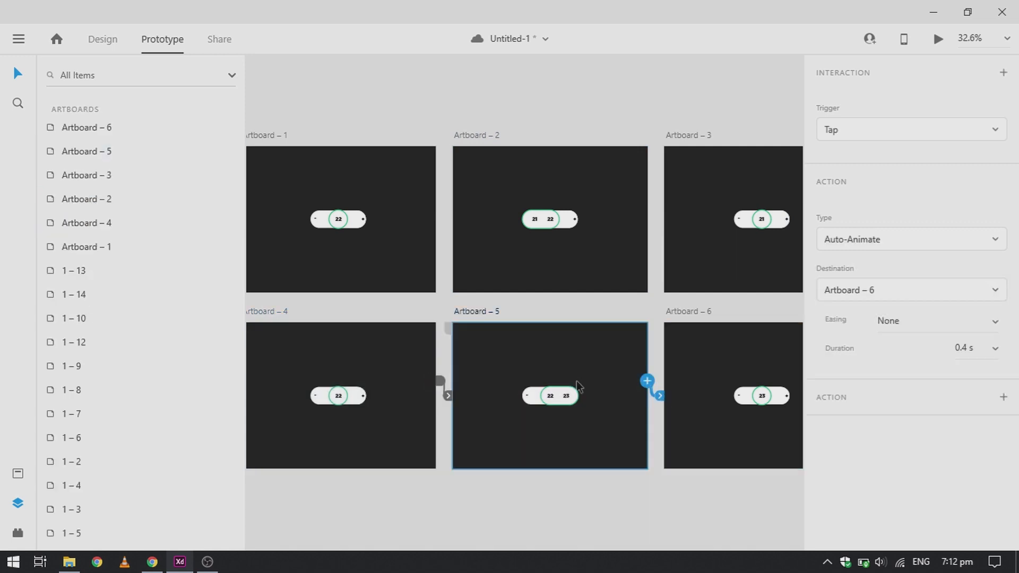
left_click(851, 129)
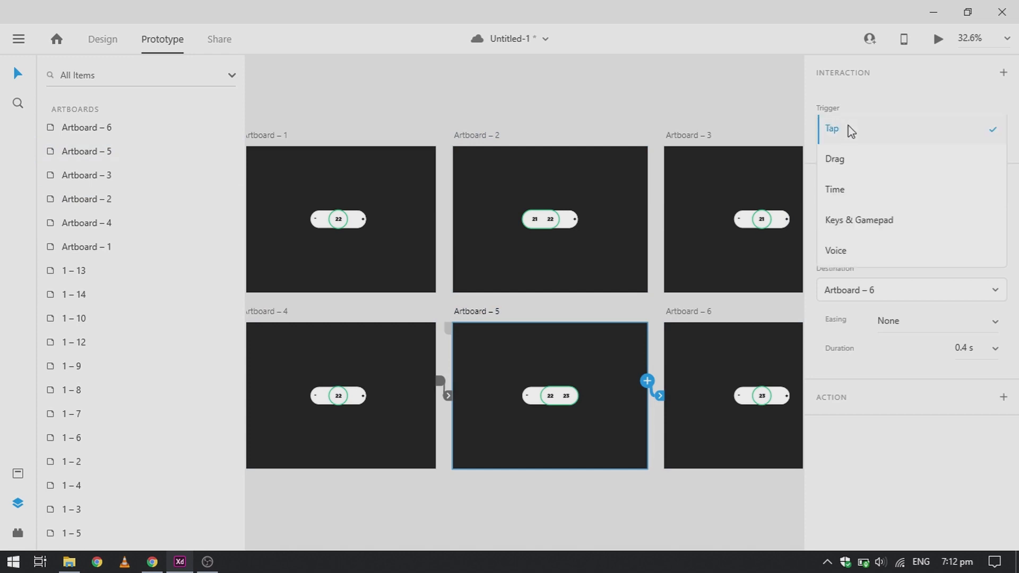
left_click(862, 193)
Change the trigger of Artboard – 2's interaction to Time
left_click(616, 253)
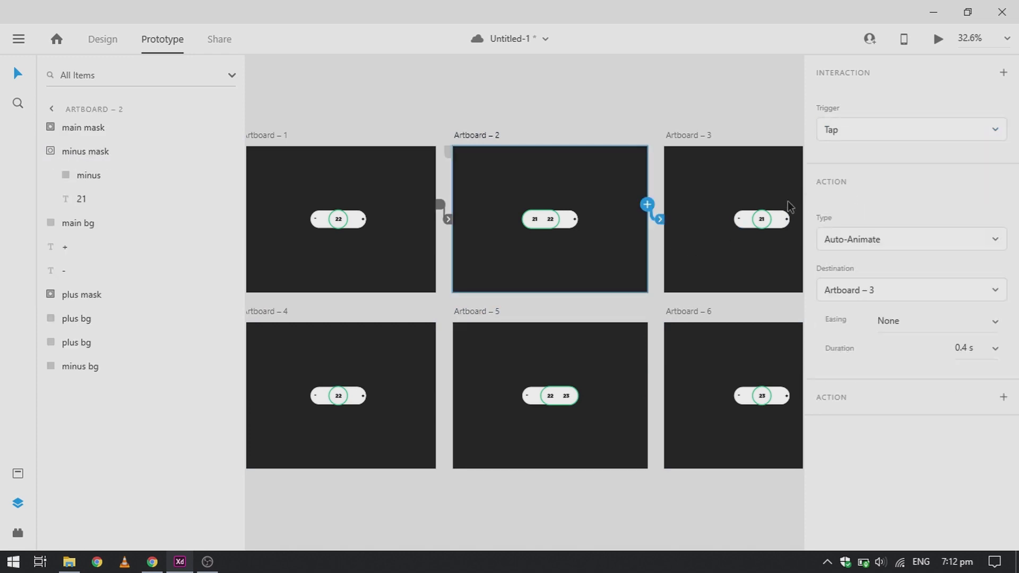
left_click(839, 130)
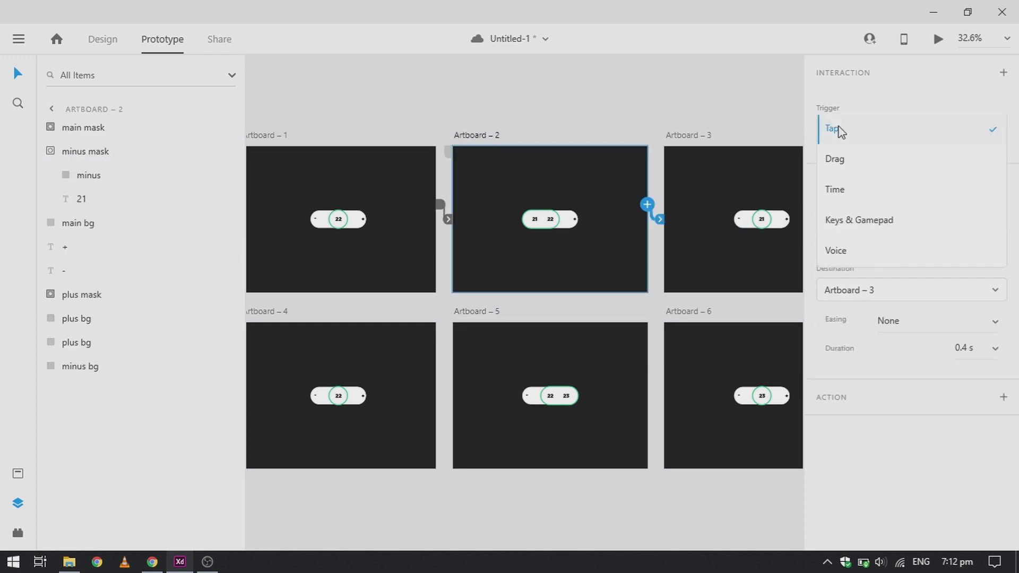
left_click(861, 193)
Preview the prototype from Artboard – 1, play its minus animation, and close the preview
left_click(361, 175)
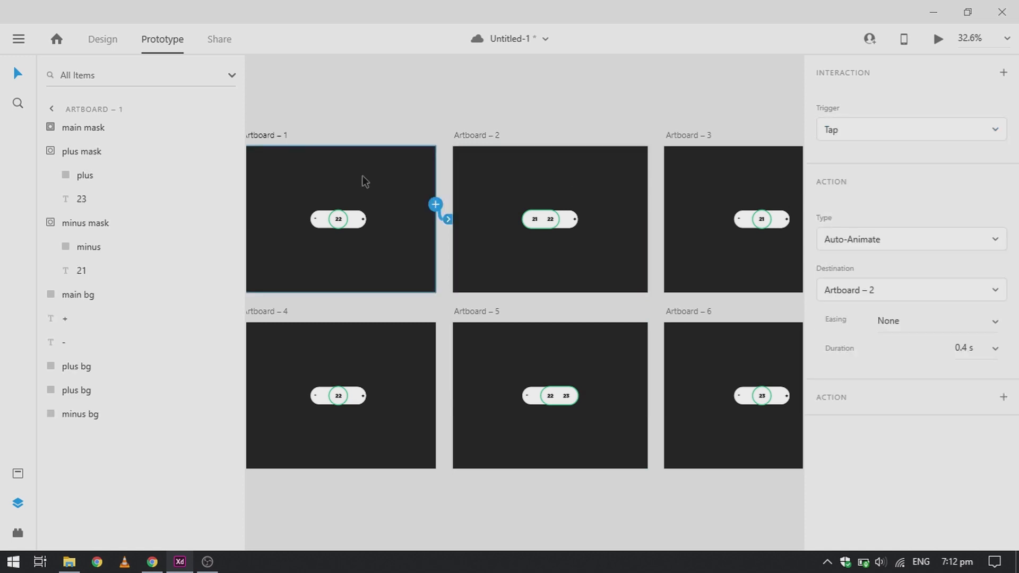
key("ctrl+Return")
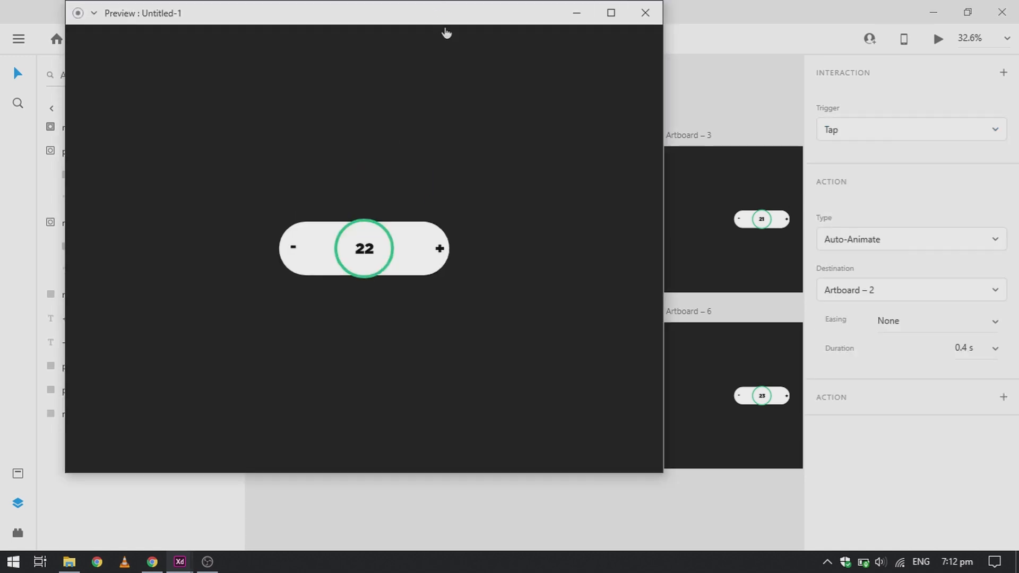
left_click_drag(469, 25, 572, 62)
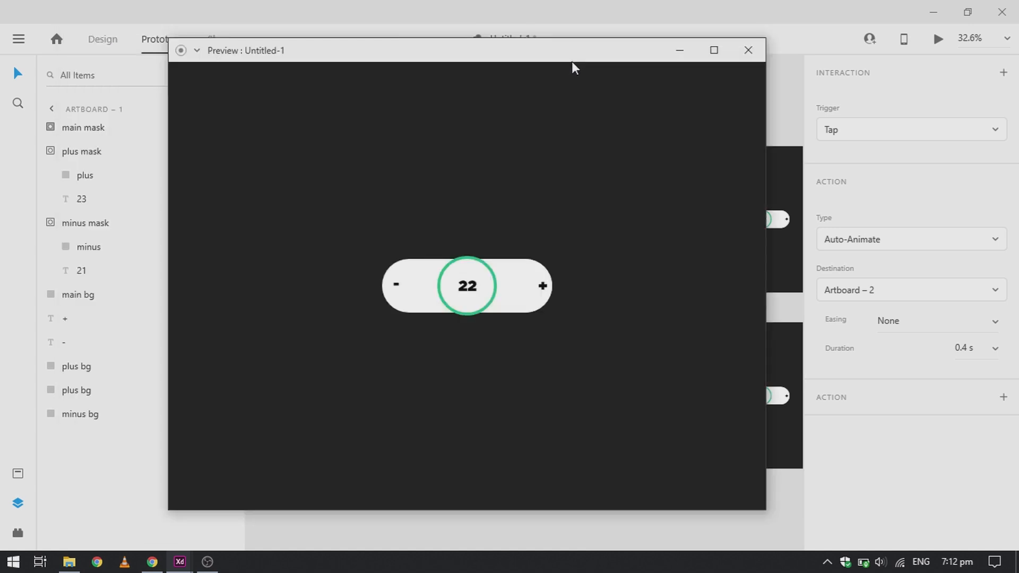
left_click(694, 439)
left_click(748, 63)
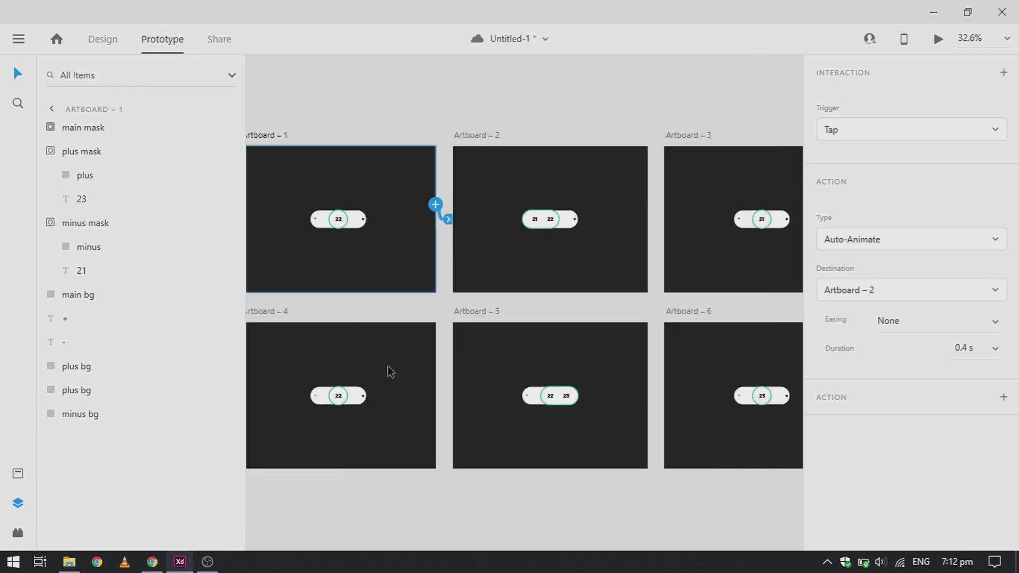
Preview the prototype from Artboard – 4, play its plus animation, and close the preview
left_click(408, 388)
key("ctrl+Return")
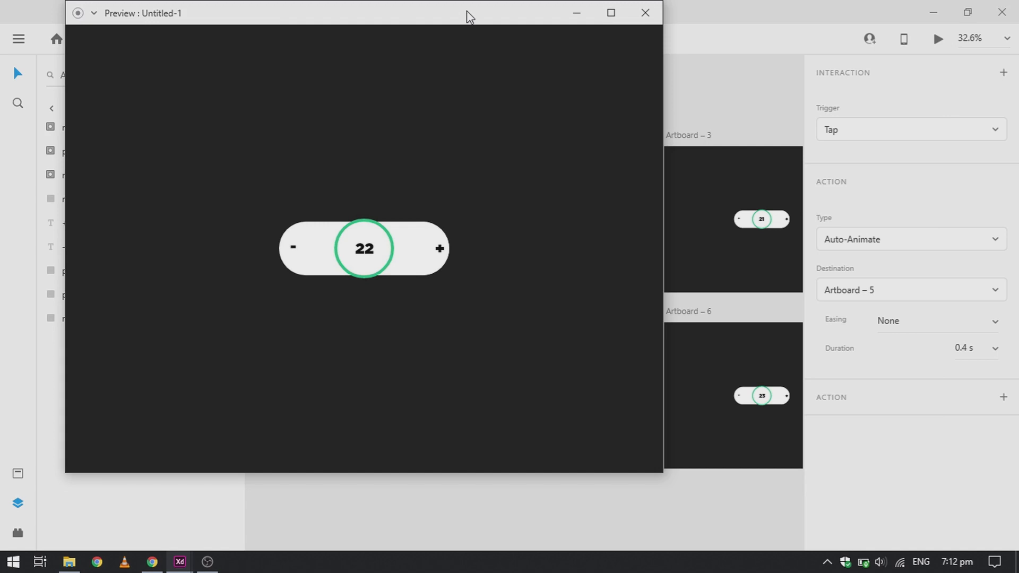
left_click_drag(469, 15, 618, 63)
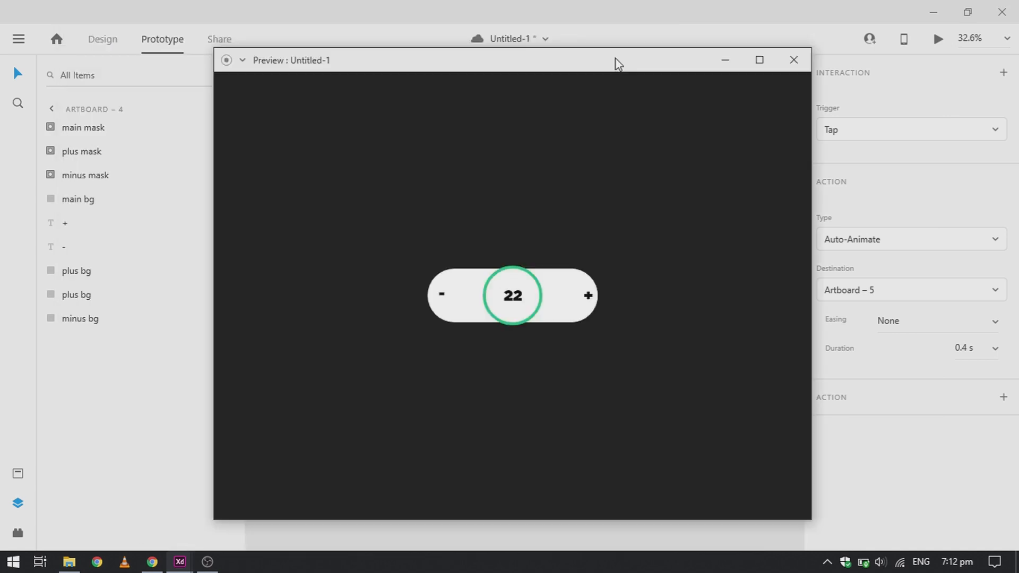
left_click(781, 393)
left_click(789, 67)
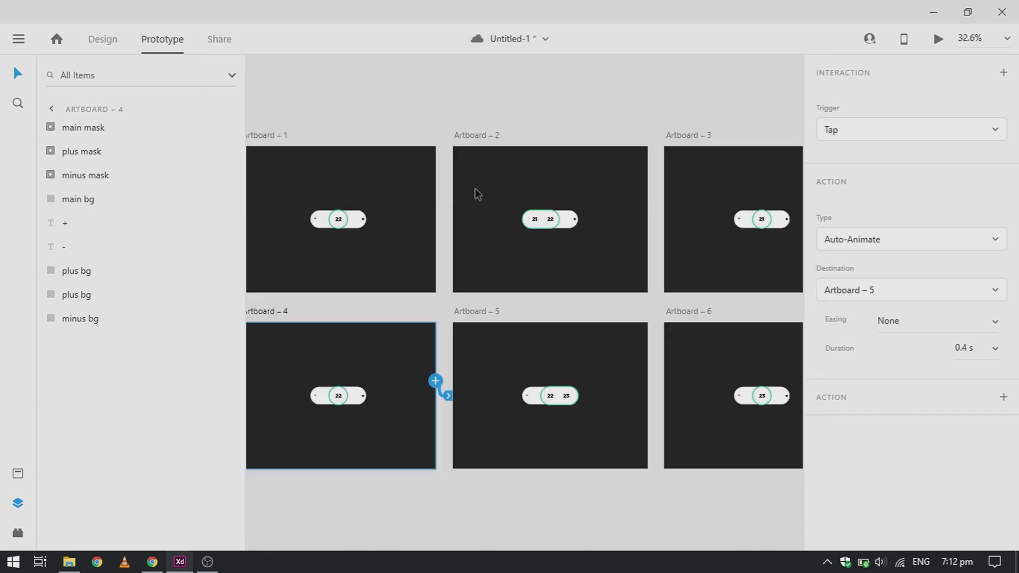
Replay the minus animation from Artboard – 1 in the preview and close it
left_click(420, 206)
key("ctrl+Return")
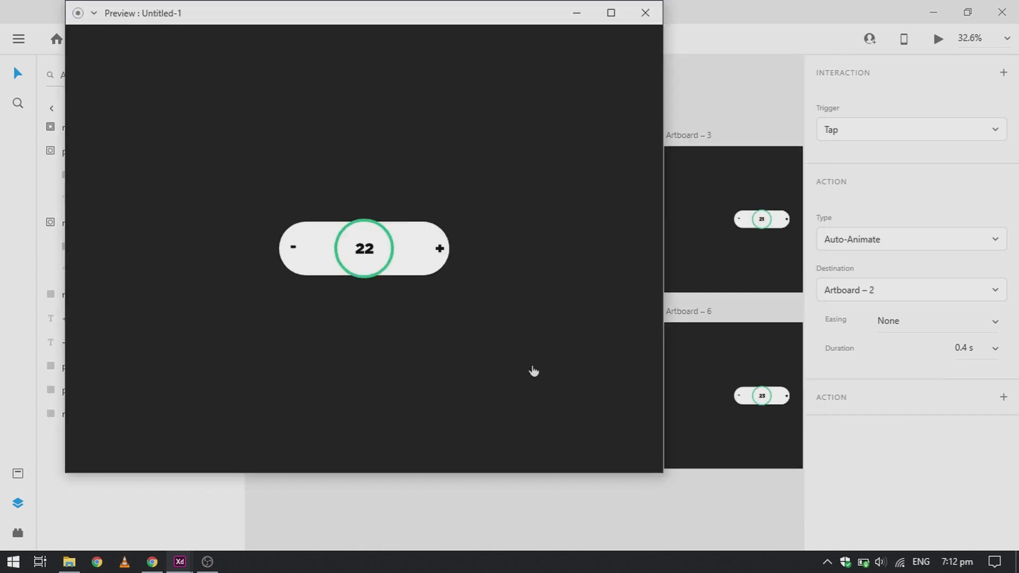
left_click(582, 379)
left_click(645, 13)
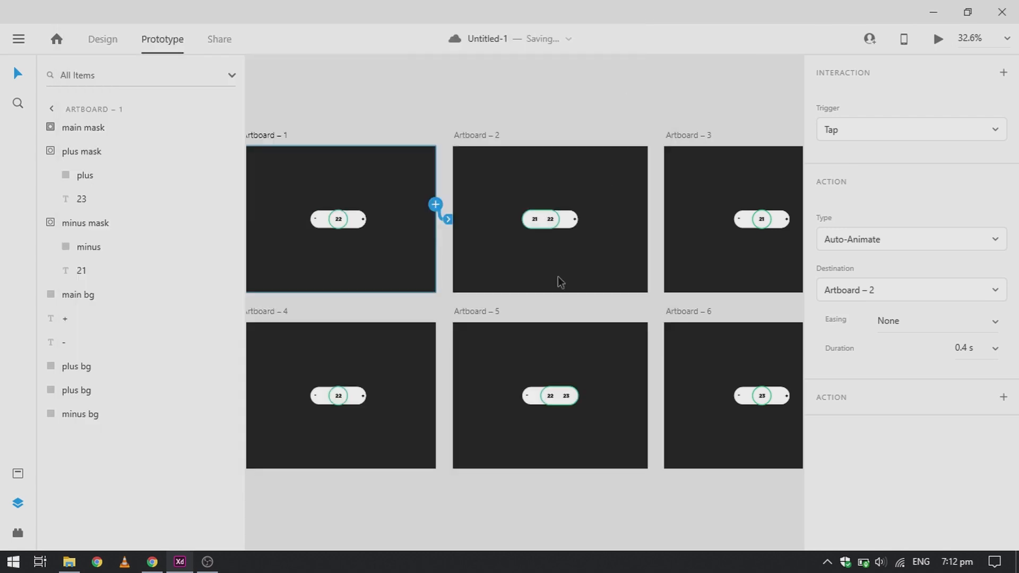
Preview the blue artboard 1 and test its stepper with plus, minus and plus again before closing the preview
scroll(560, 282, "down", 2)
scroll(560, 282, "down", 5)
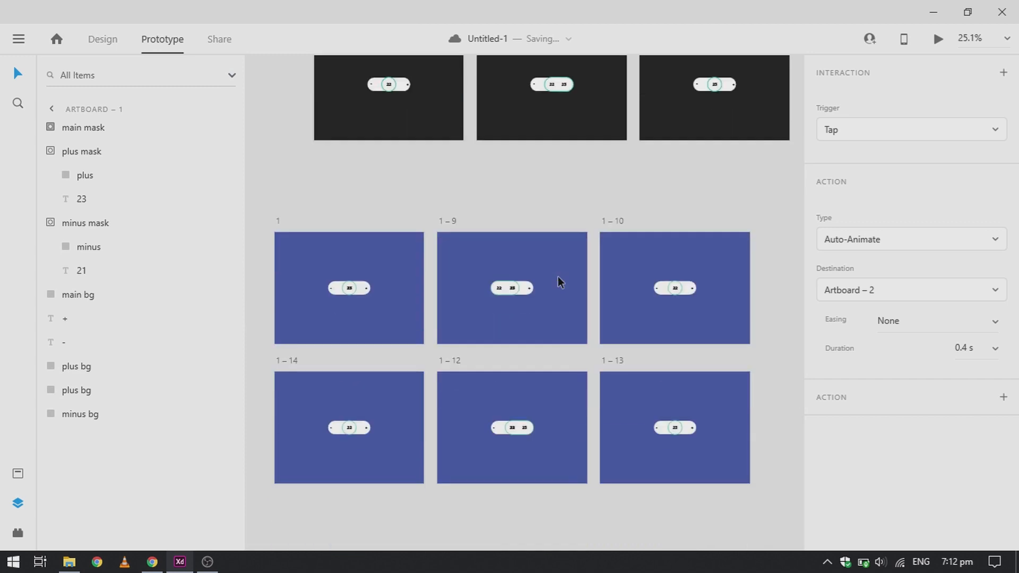
left_click(383, 310)
key("ctrl+Return")
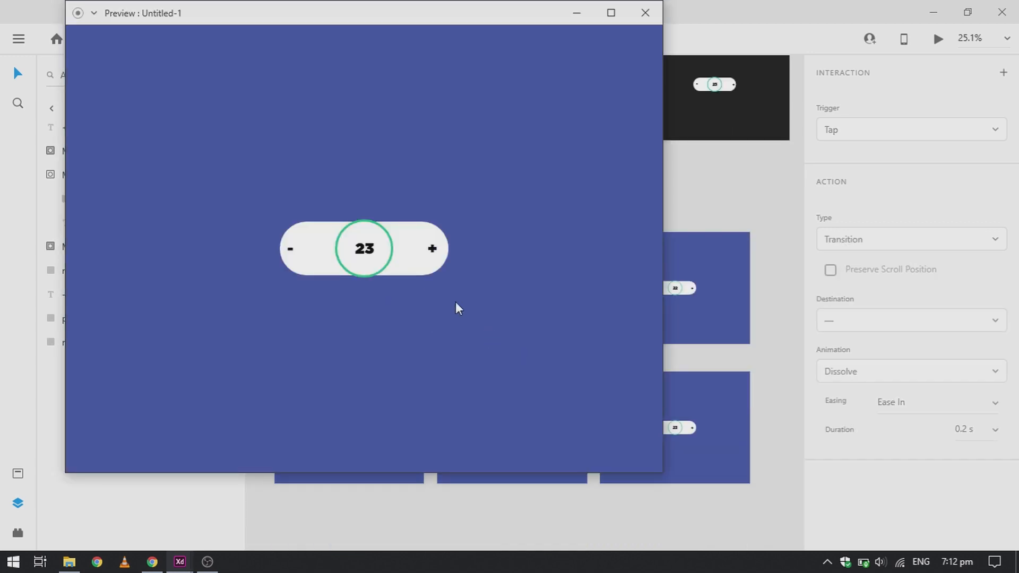
left_click(432, 253)
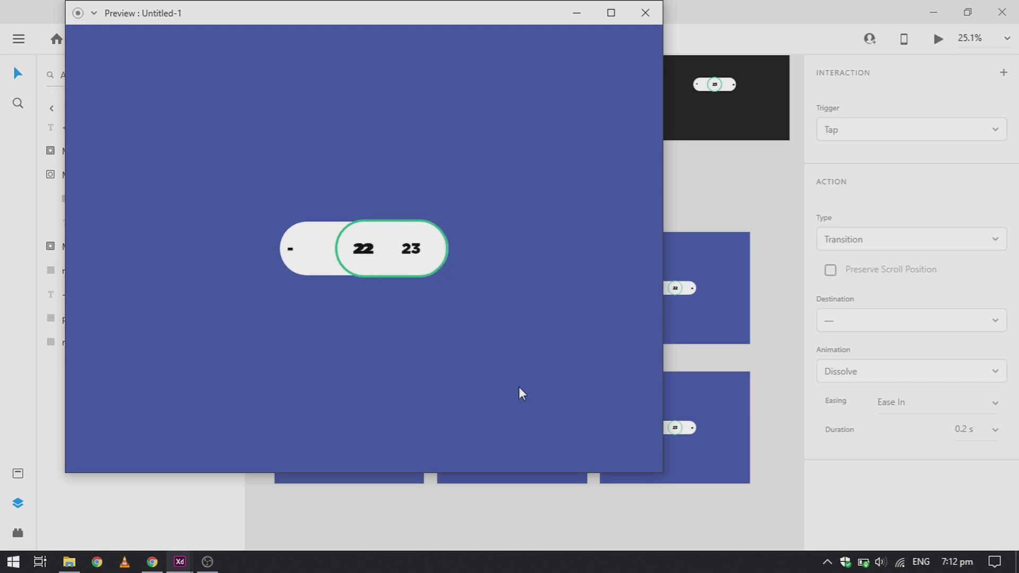
left_click(290, 253)
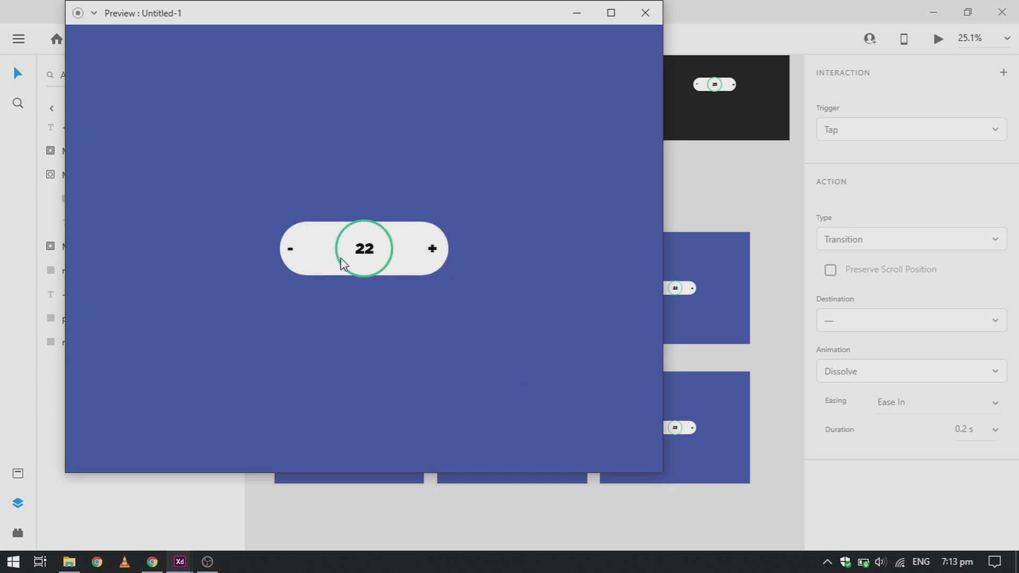
left_click(432, 248)
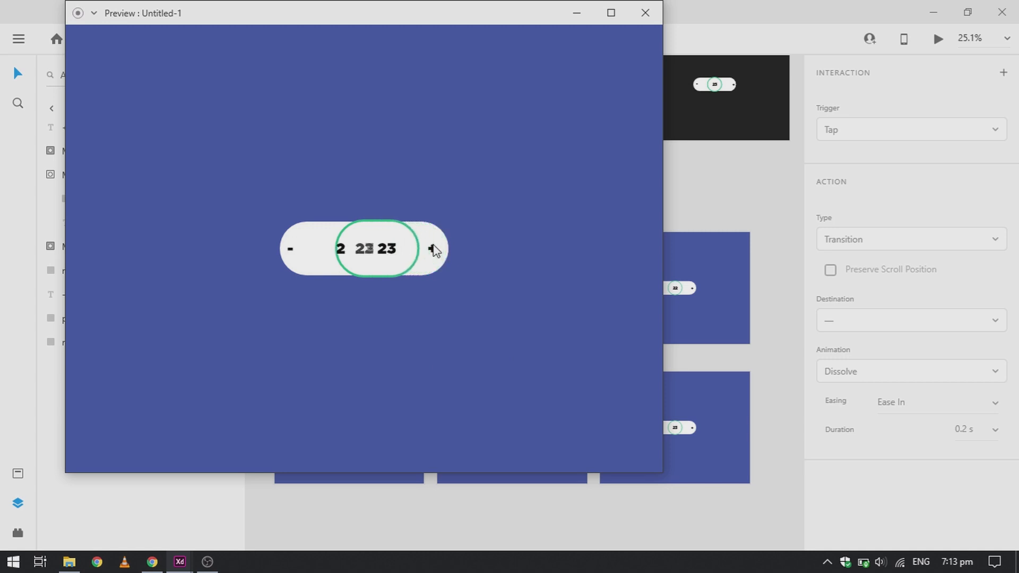
left_click(656, 24)
scroll(693, 208, "up", 5)
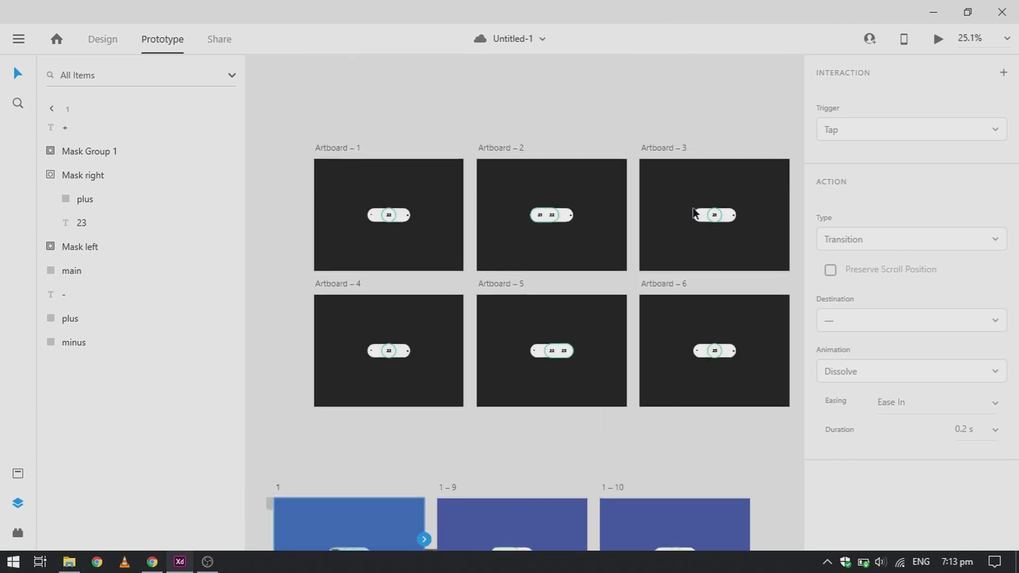
scroll(597, 237, "up", 1)
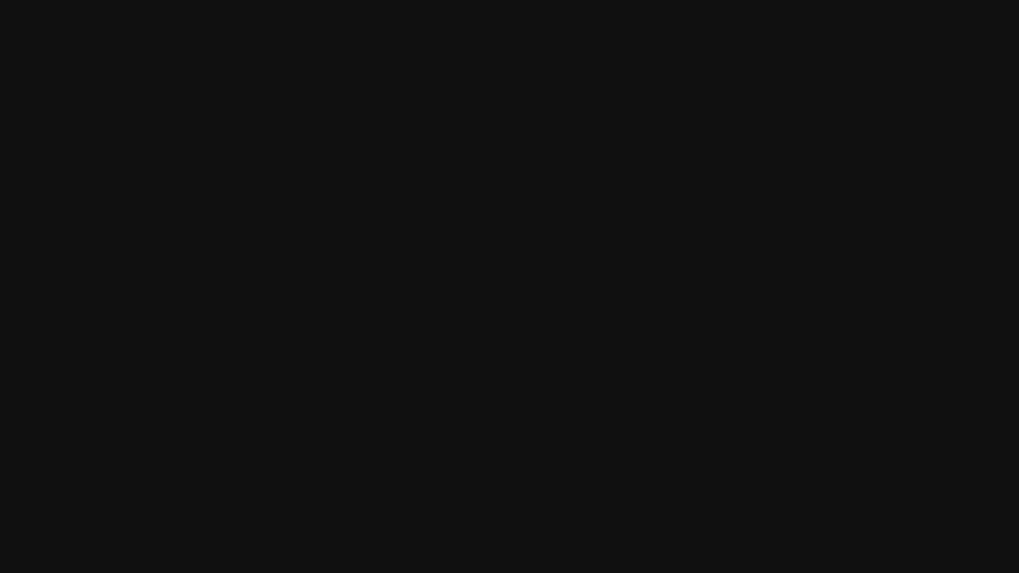